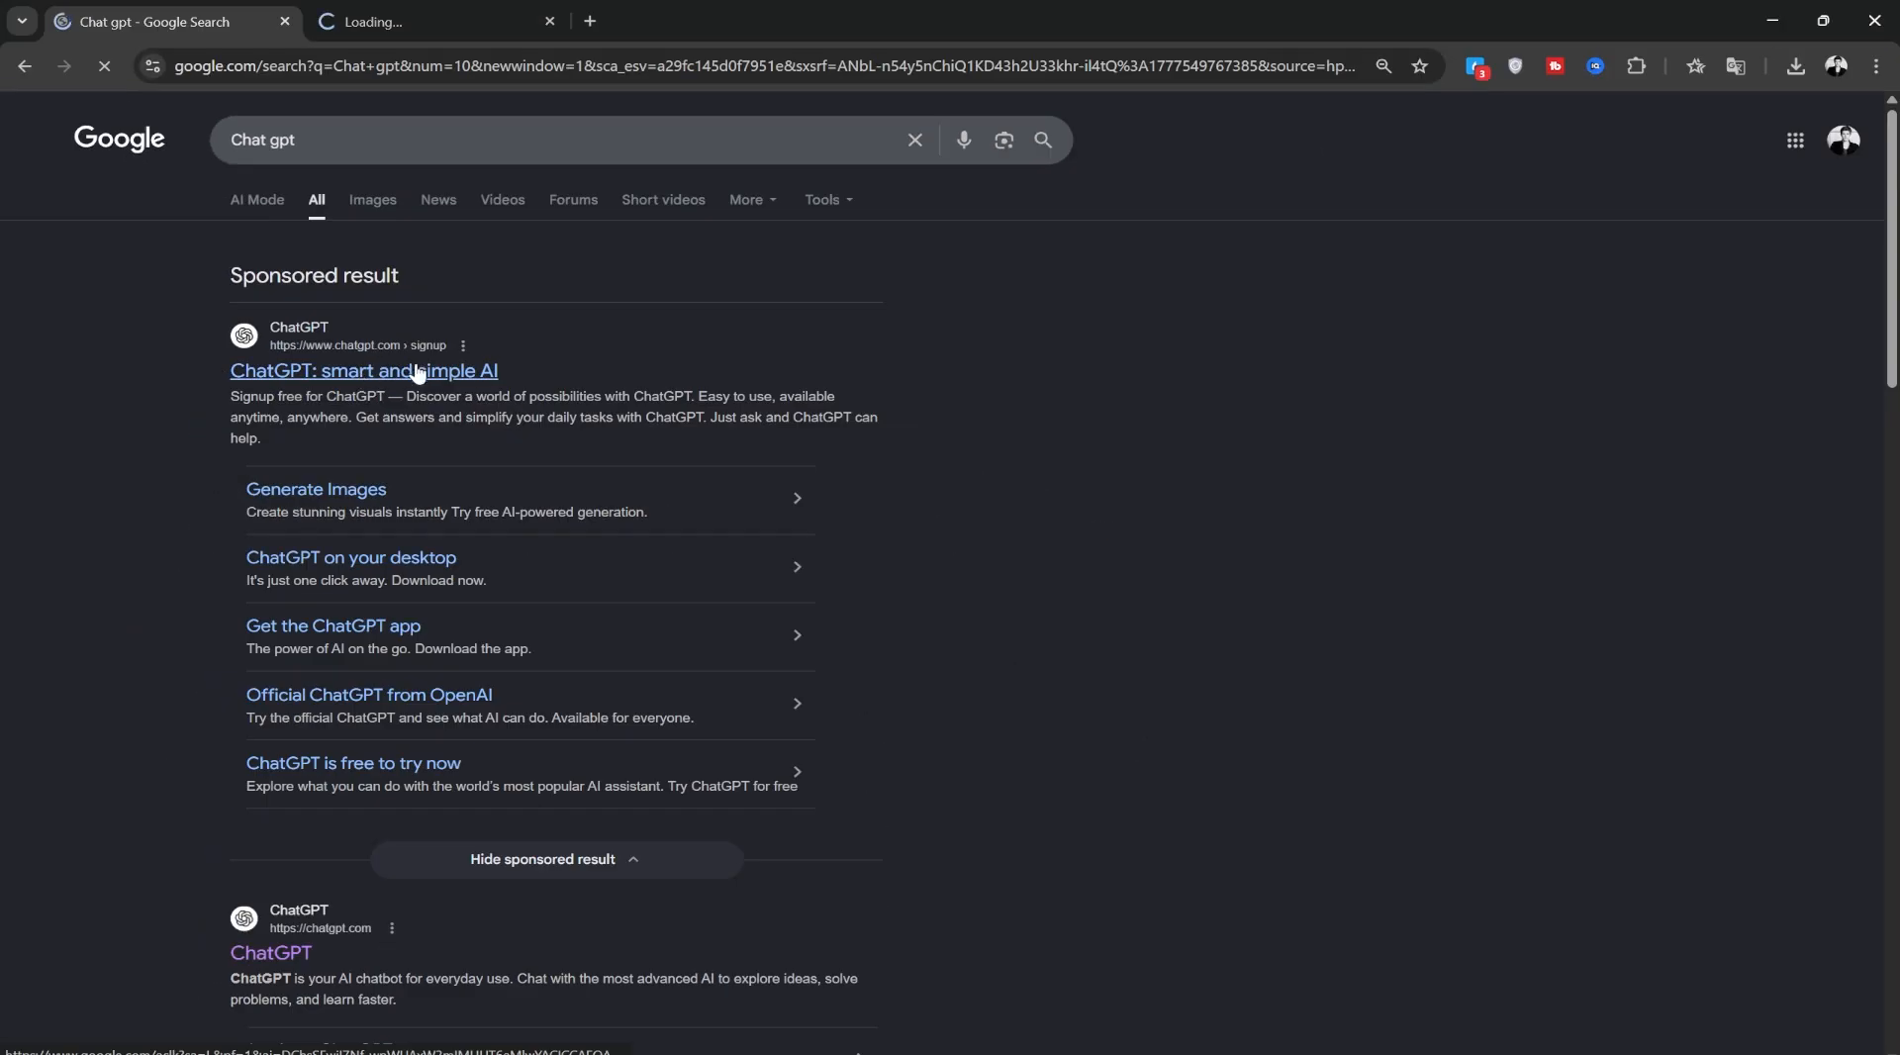
Ask ChatGPT for seven image and video prompts of a giant octopus facing a great white shark, and copy the Scene 1 image prompt
left_click(394, 28)
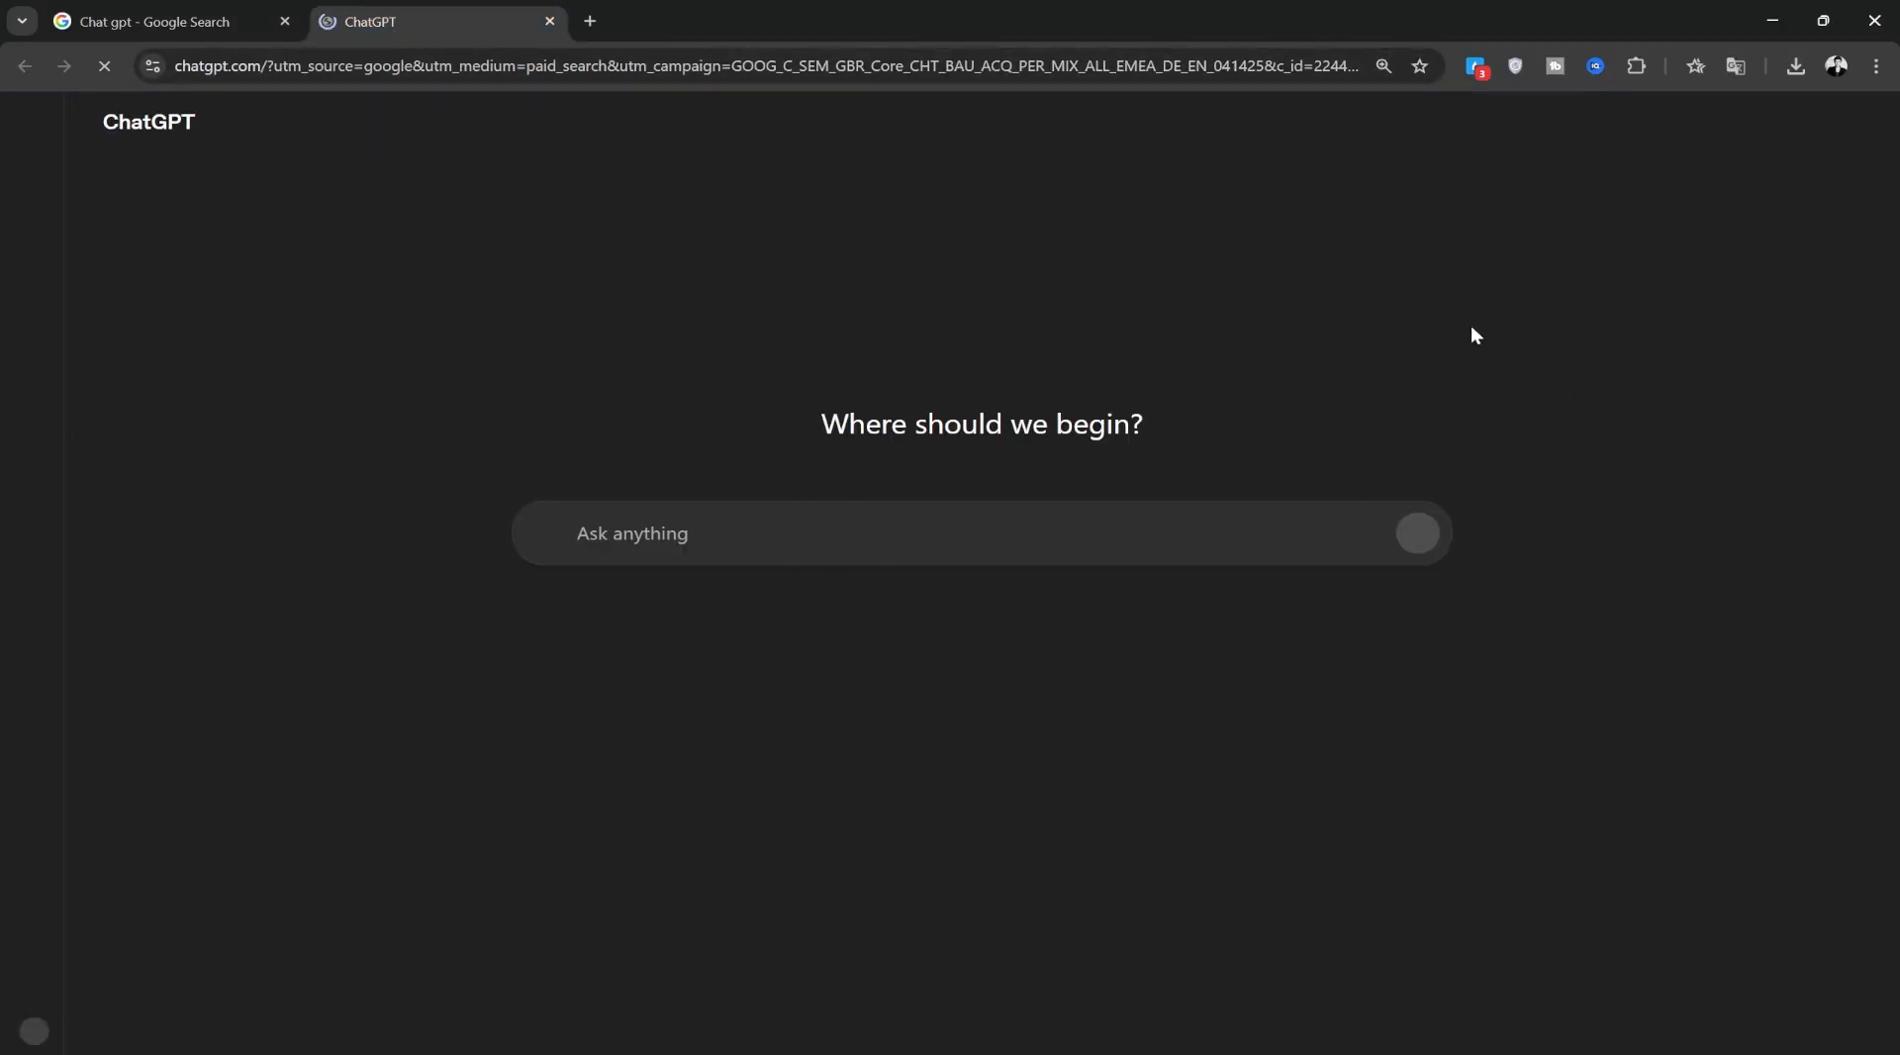
type("give me prompt for detais: 7 image and video prompt for wildlife scene featuring a massive giant octopus with all eight tentacles spread wide aggressively, facing a large great white shark with its mouth open revealing rows of razor-sharp teeth. in underwater cinematic. National Geographic style, ultra-realistic, 4K, cinematic. Same characters in all scenes.4K wildlife documentary,  no camera cuts, slow motion bioluminescence, National Geographic style, natural ocean lighting")
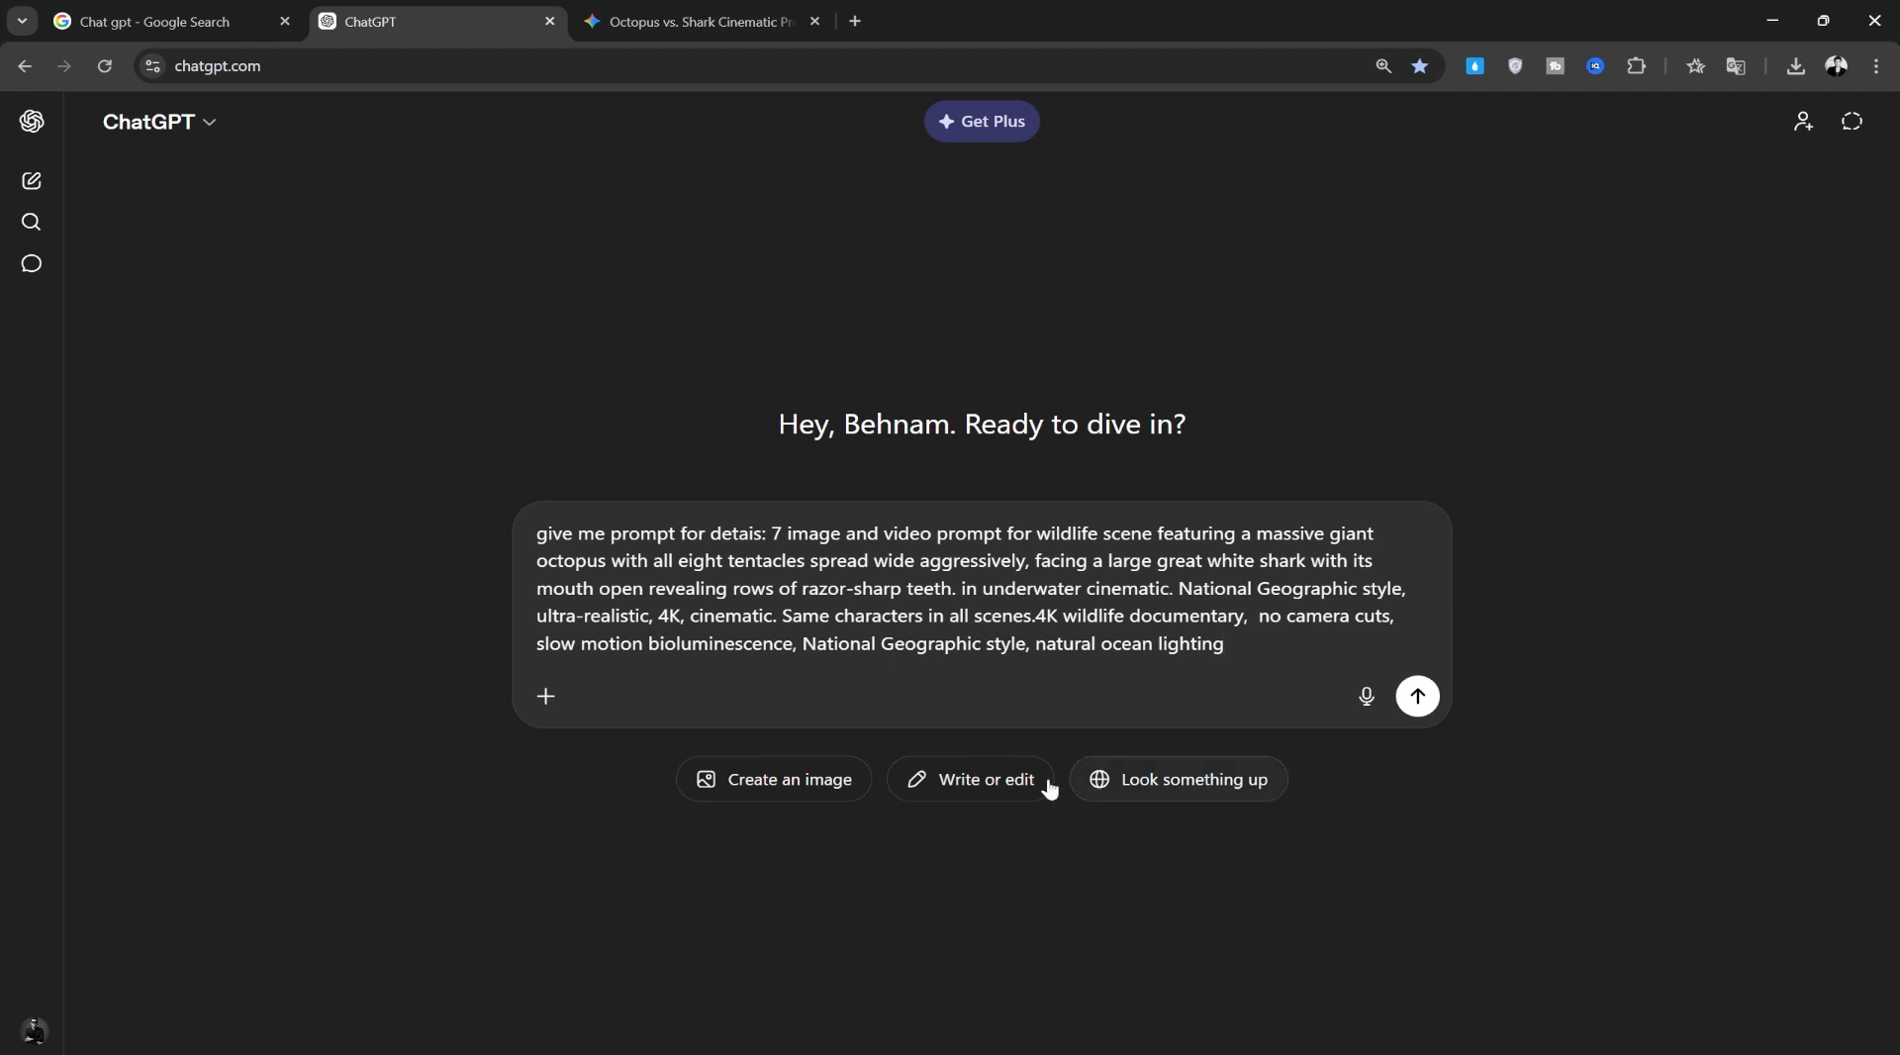
left_click(1417, 697)
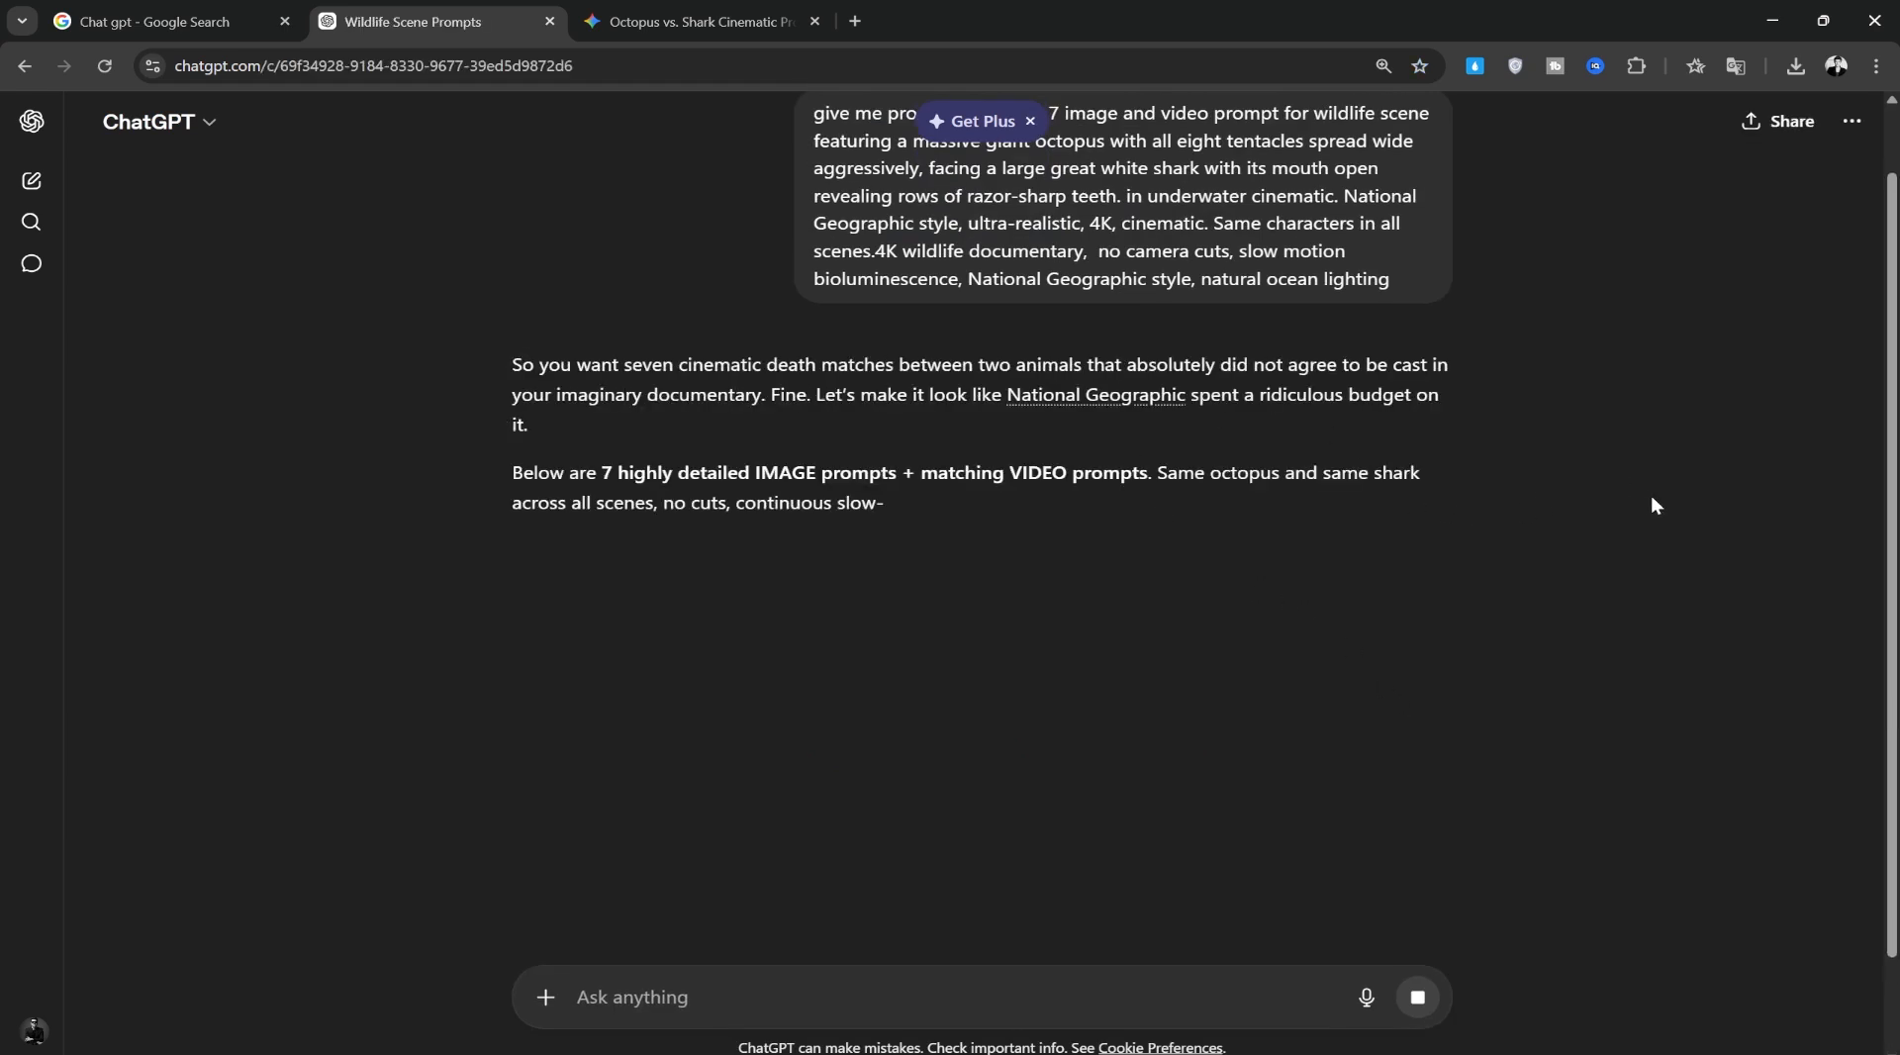
scroll(1658, 496, "down", 3)
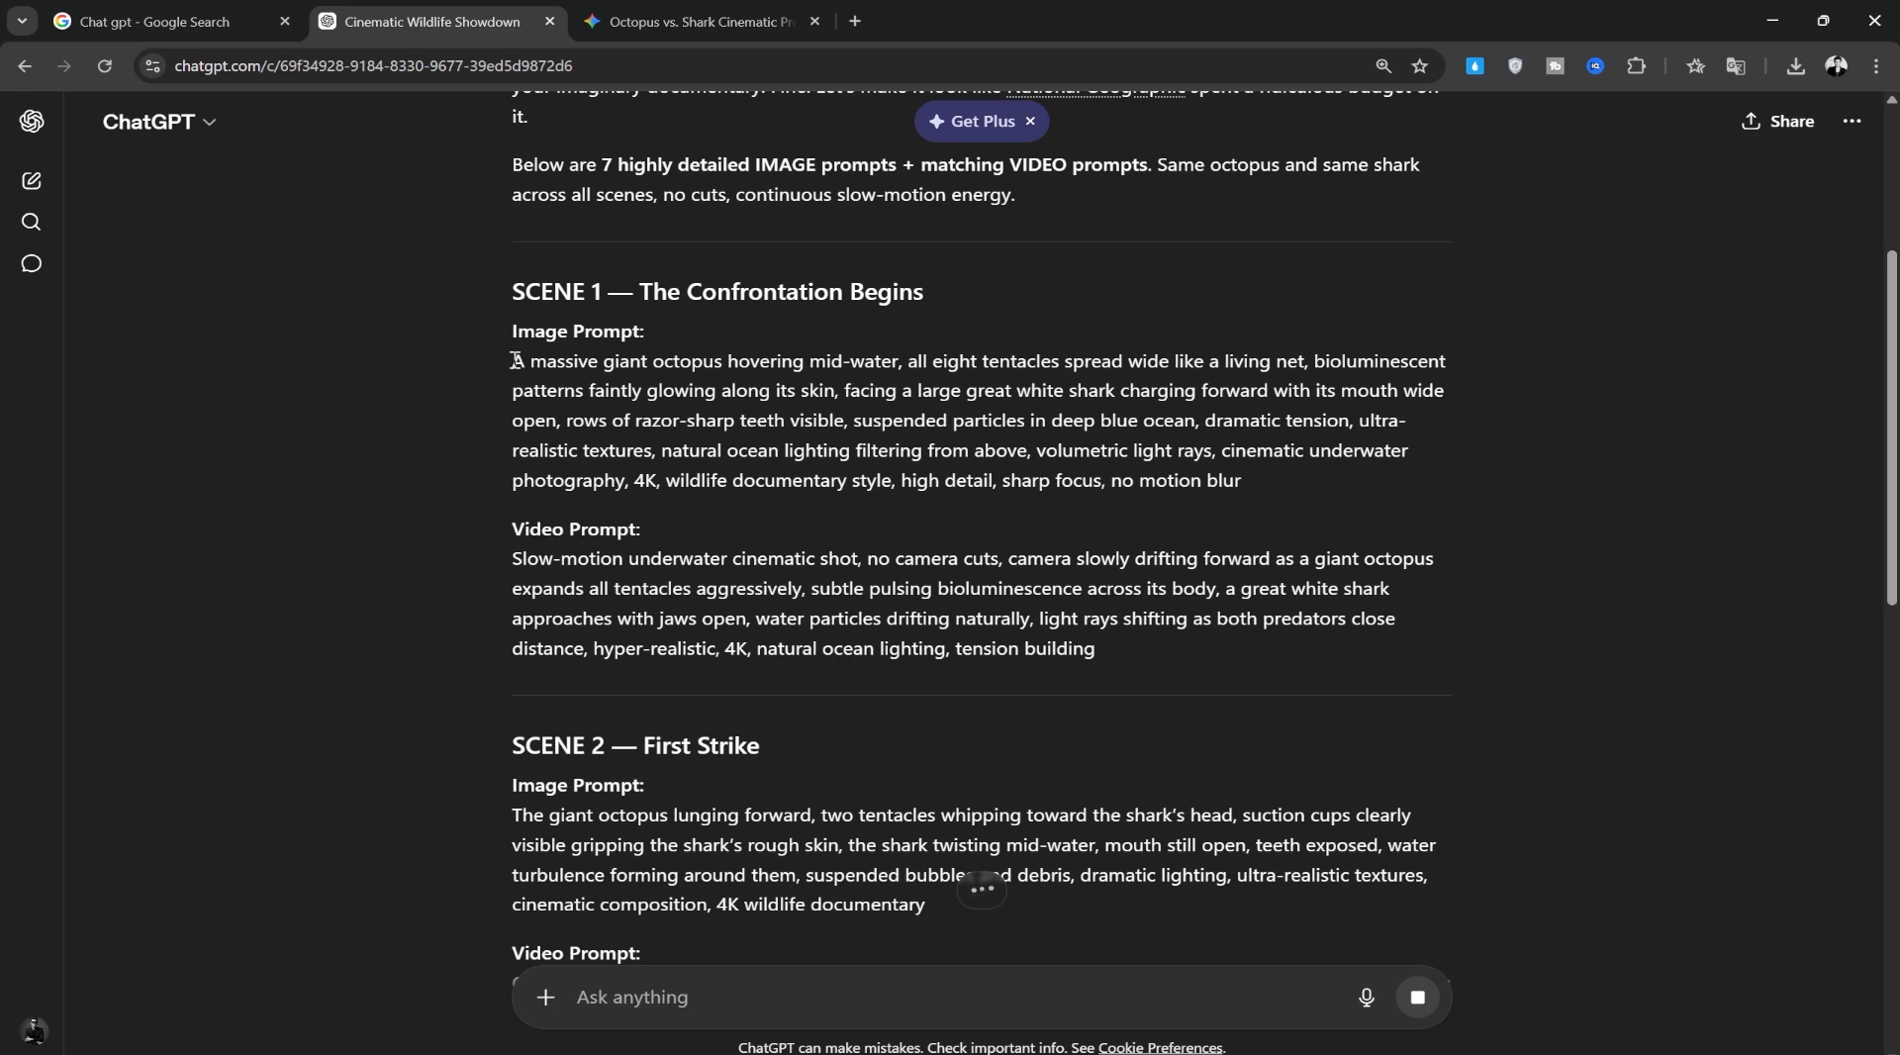
left_click_drag(516, 360, 1243, 483)
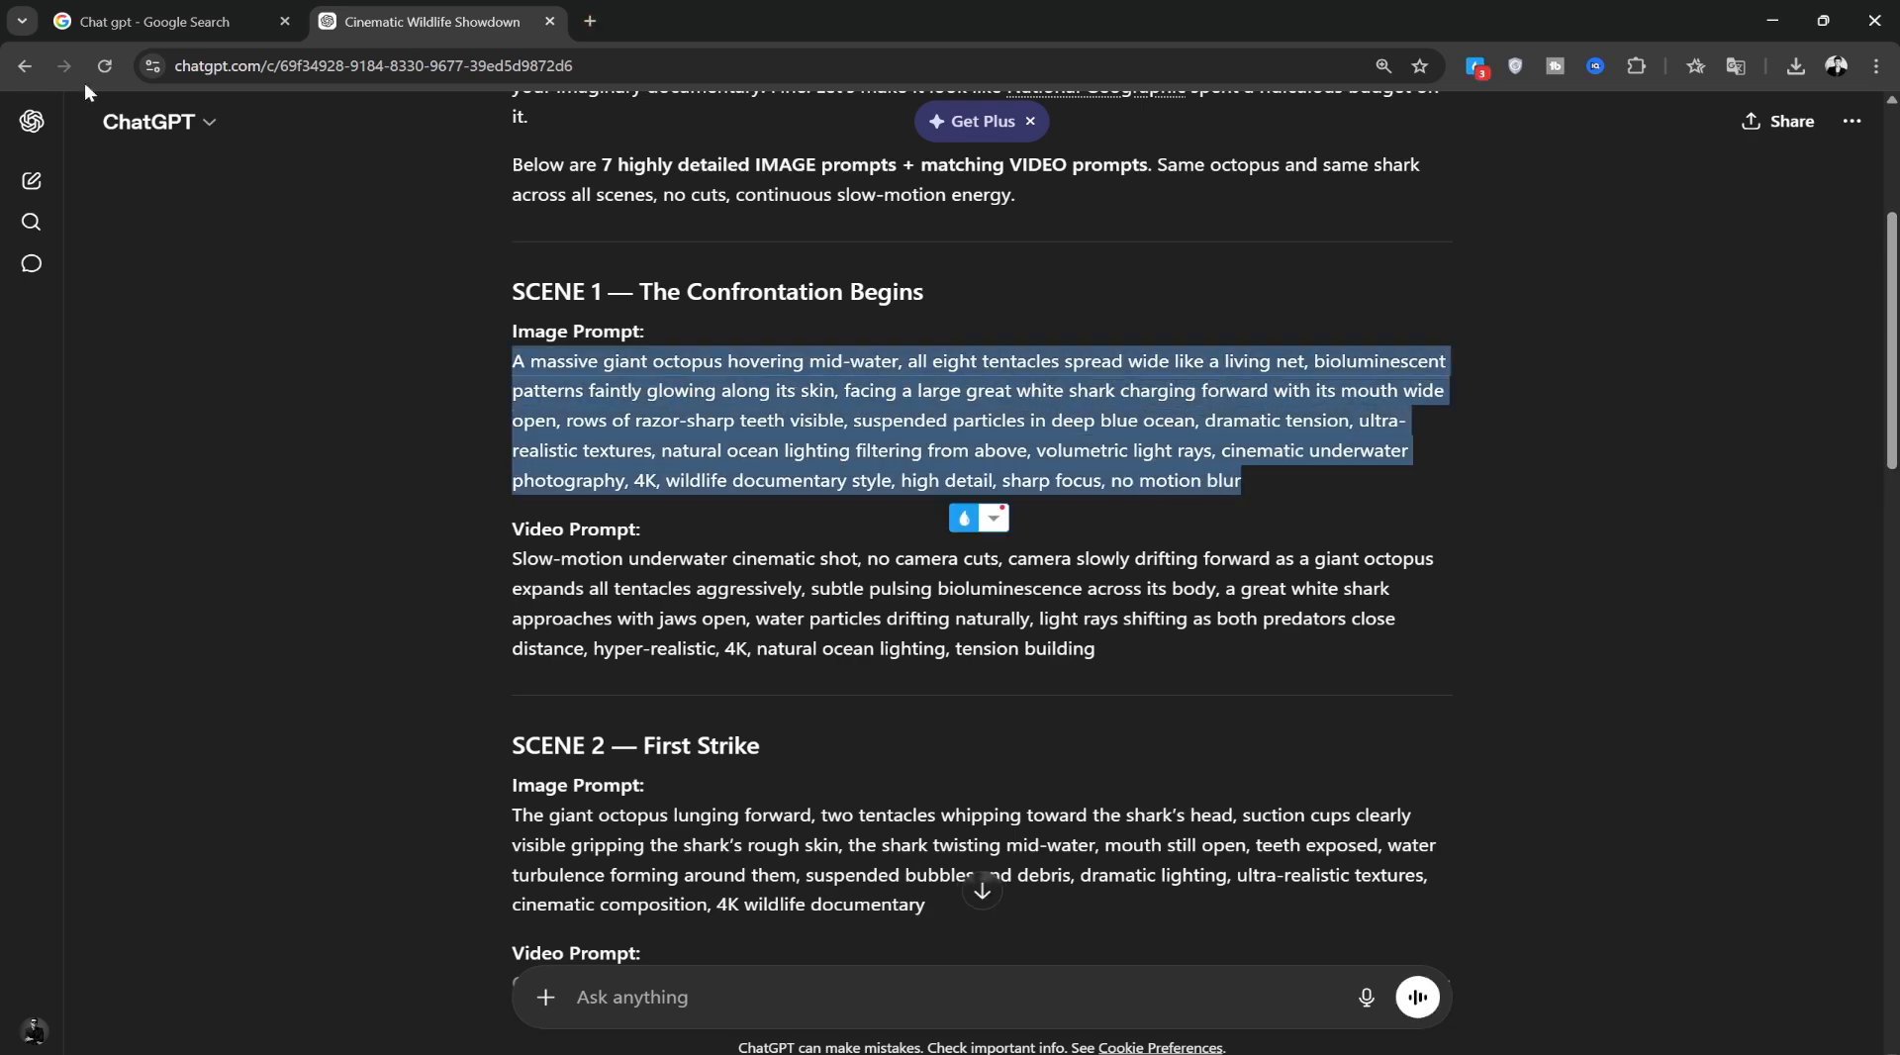
Search Google for "google flow"
left_click(128, 23)
left_click(356, 121)
key("ctrl+a")
type("g")
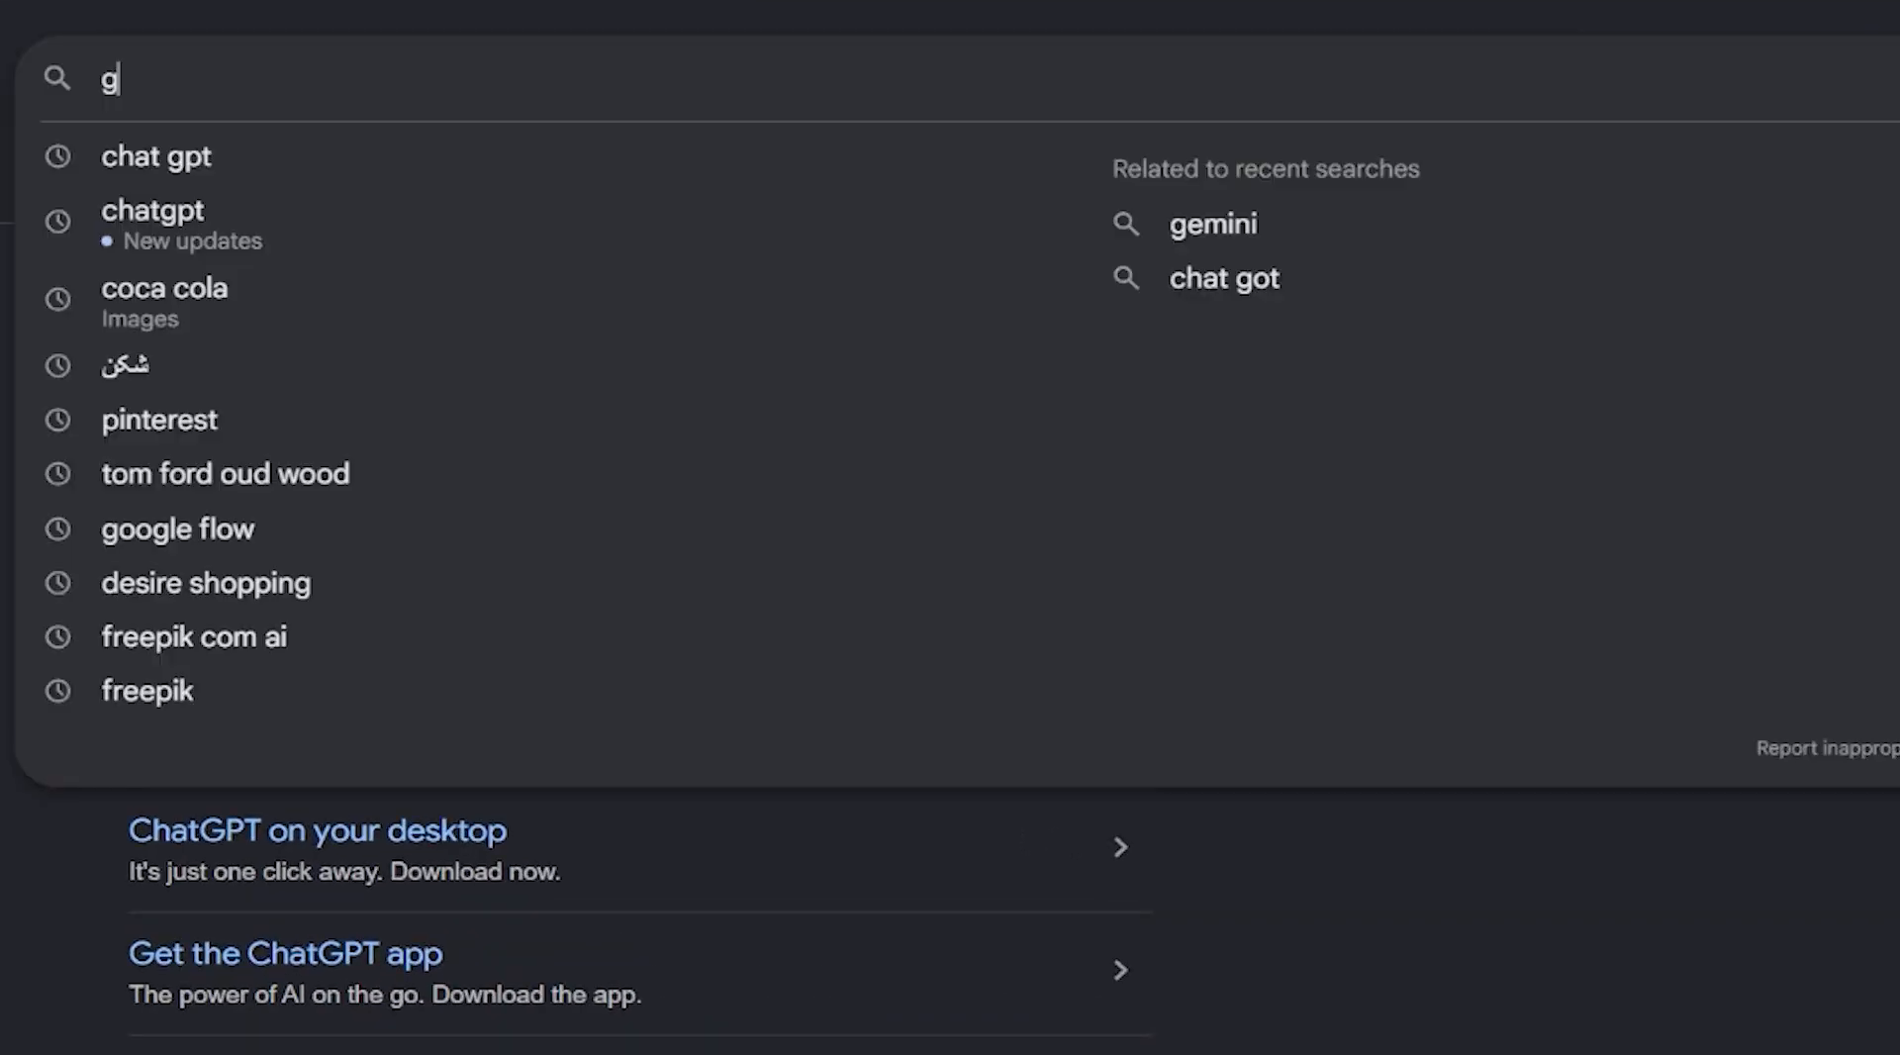
type("oog")
key("BackSpace")
type("ogle f")
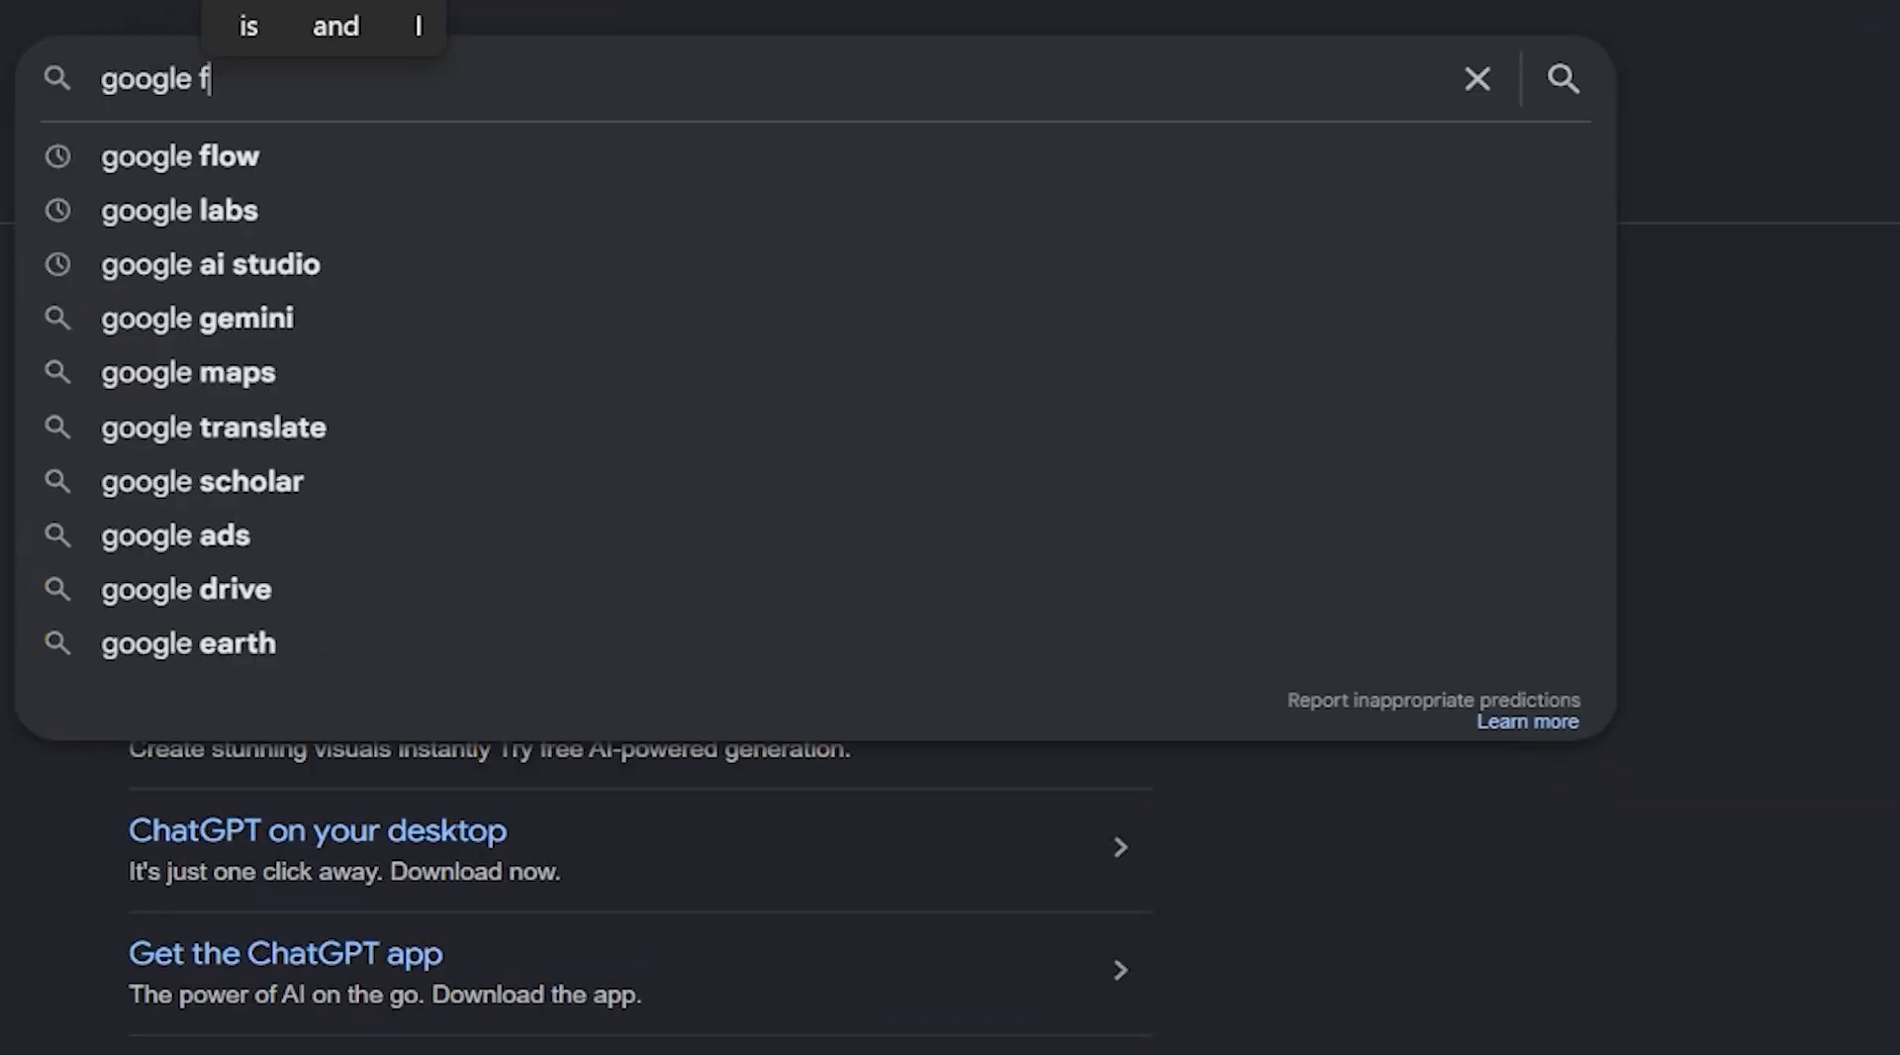
type("low")
key("Return")
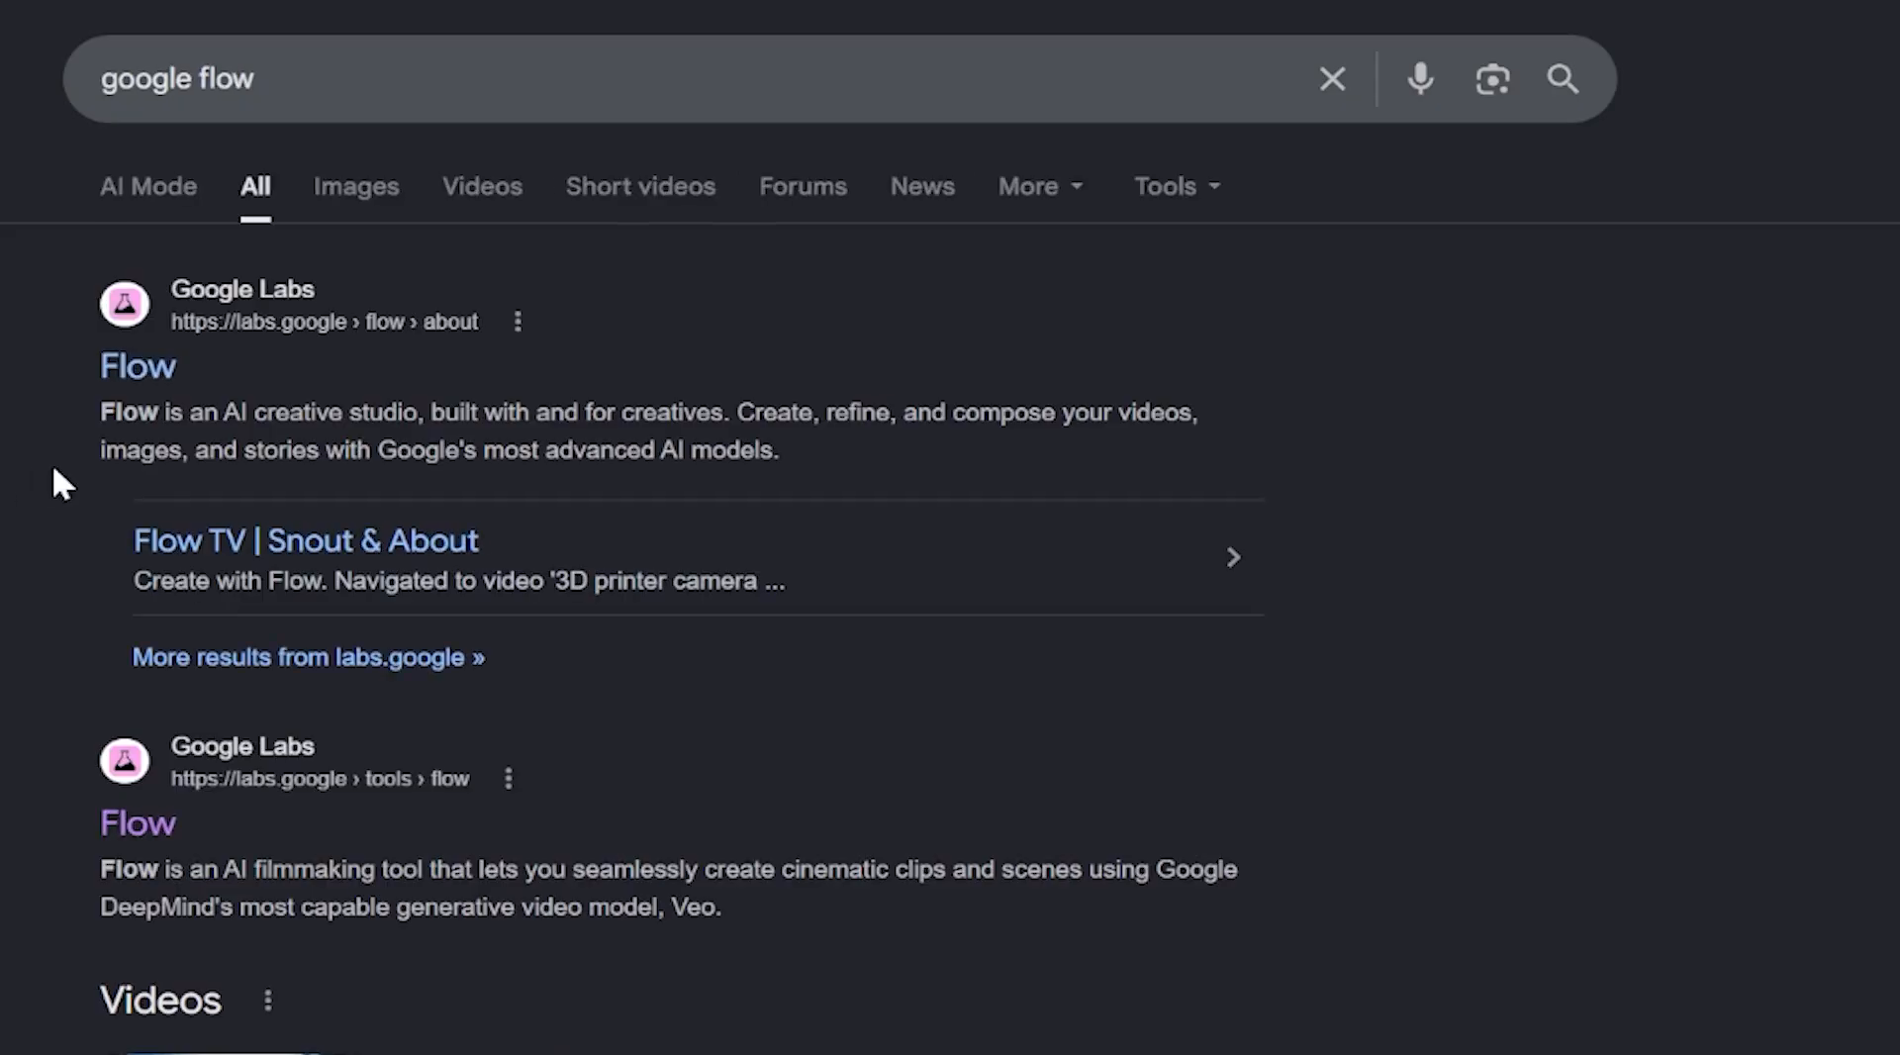
Open Google Labs' Flow from the search results and create a new project
left_click(142, 374)
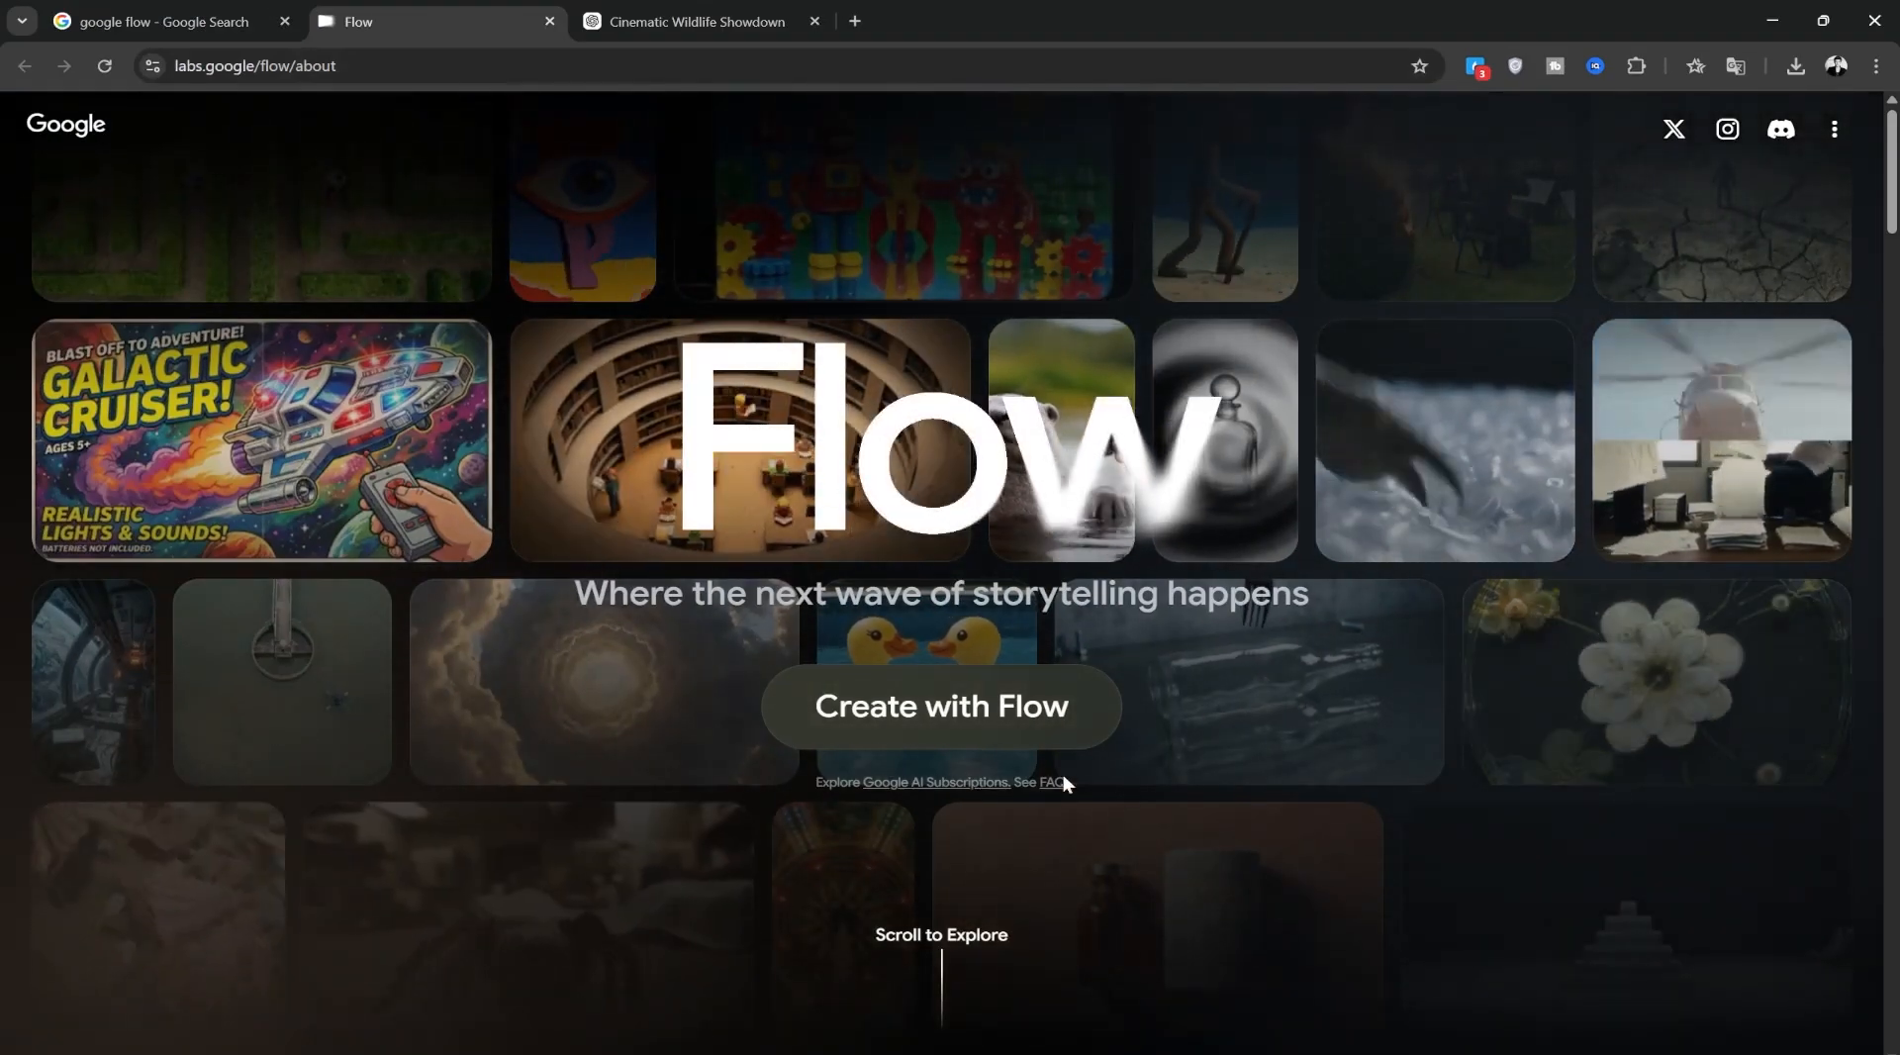
left_click(947, 722)
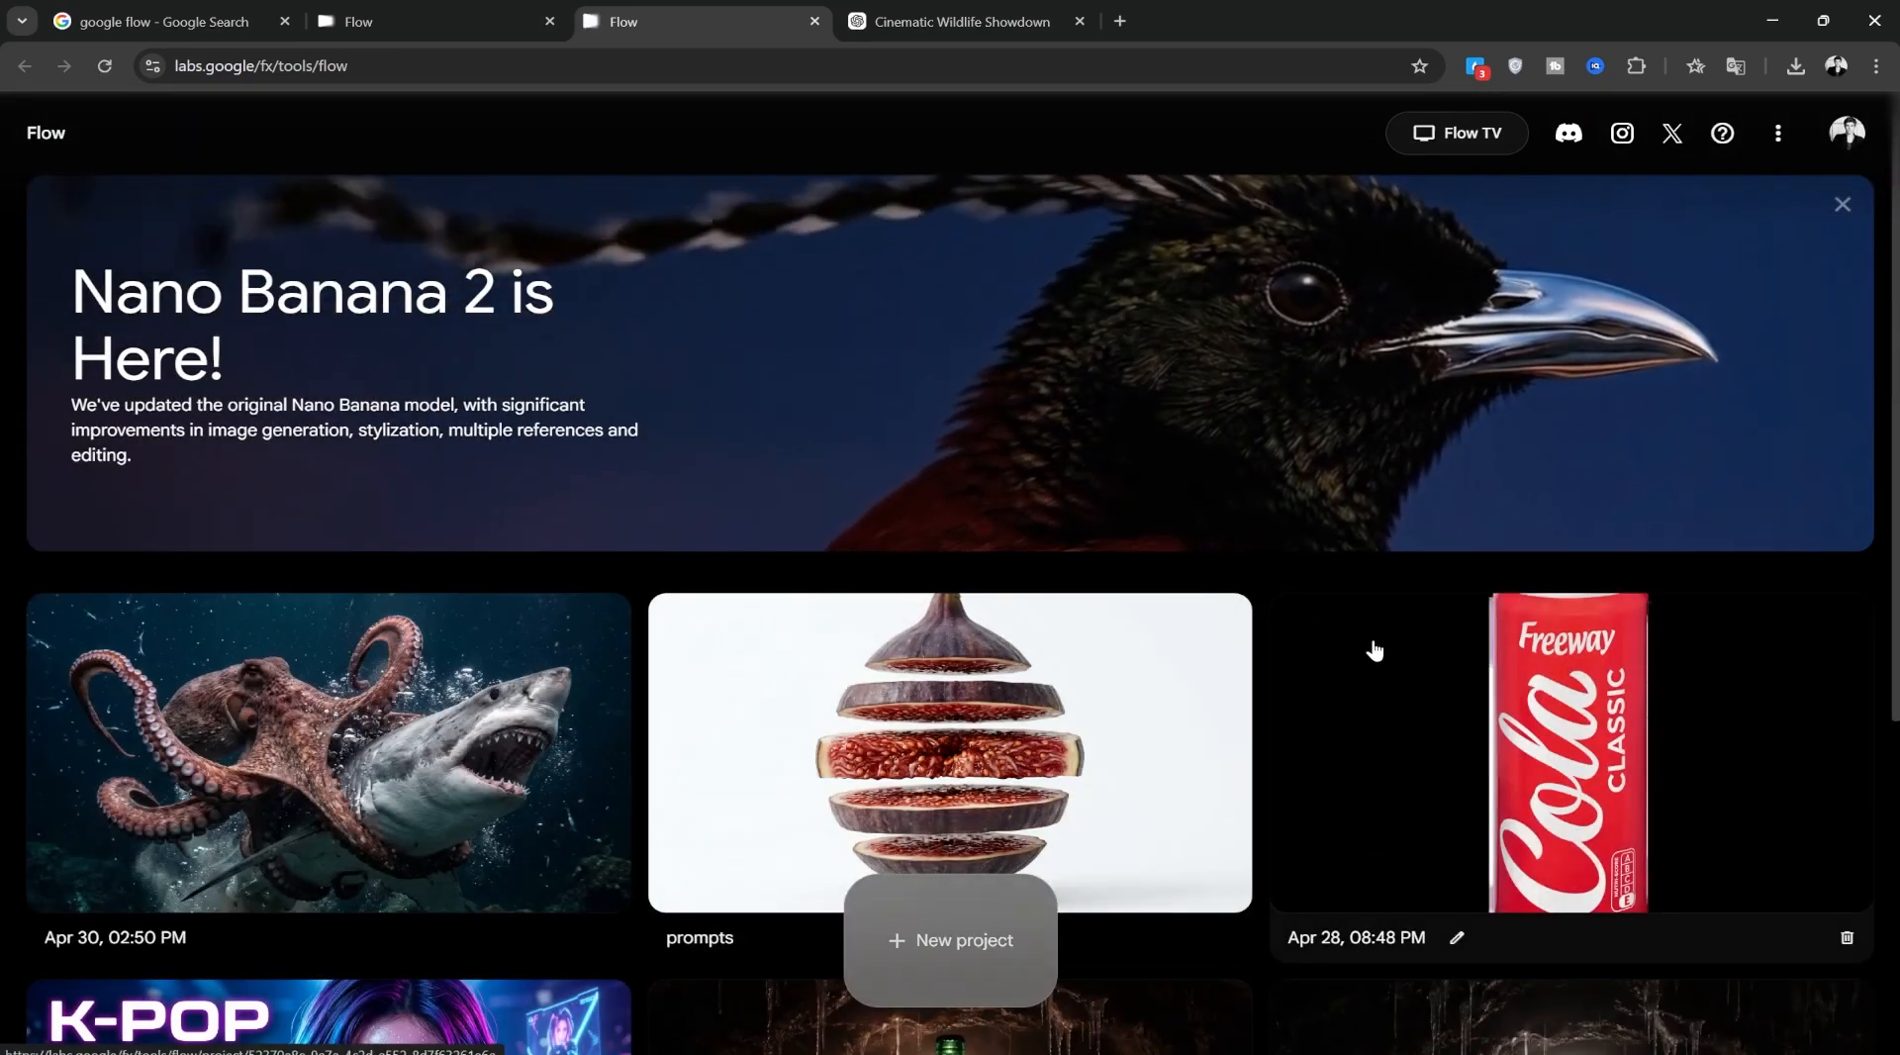
left_click(946, 942)
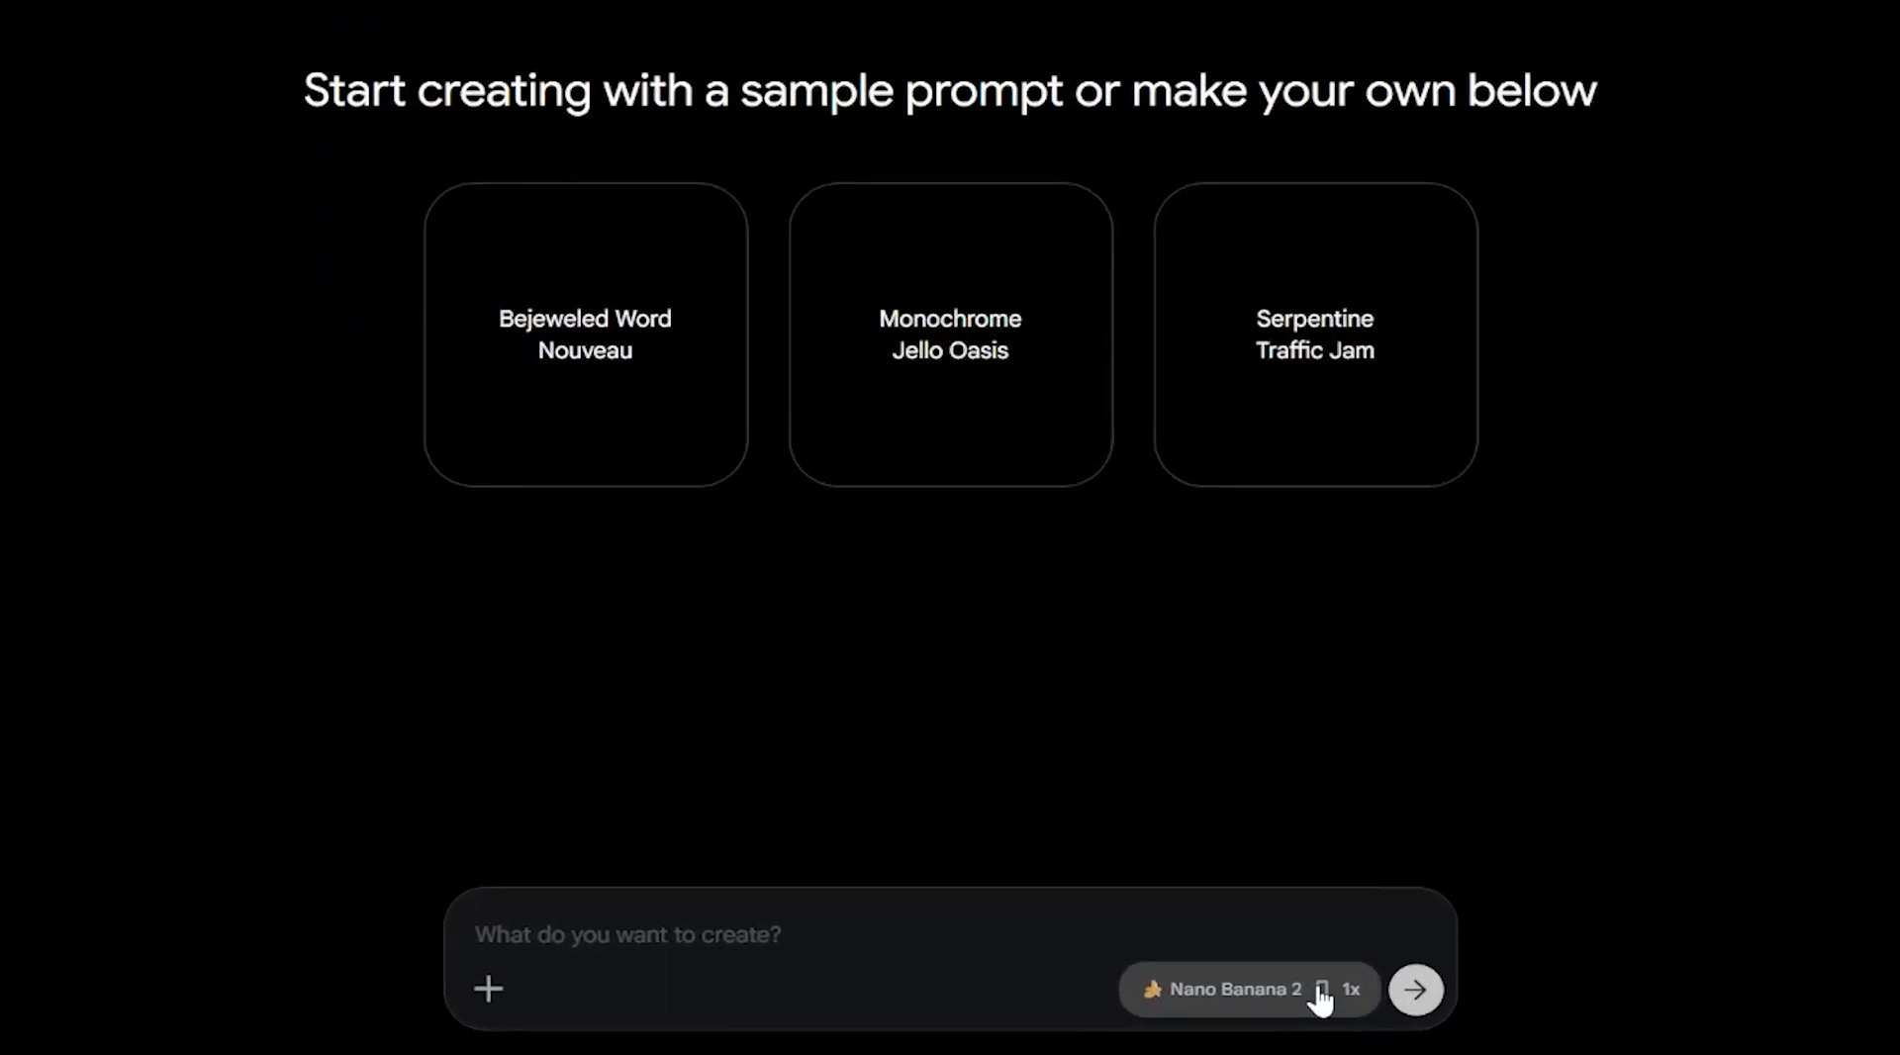
Configure image generation to a 16:9 aspect ratio with the Nano Banana 2 model
left_click(1195, 1005)
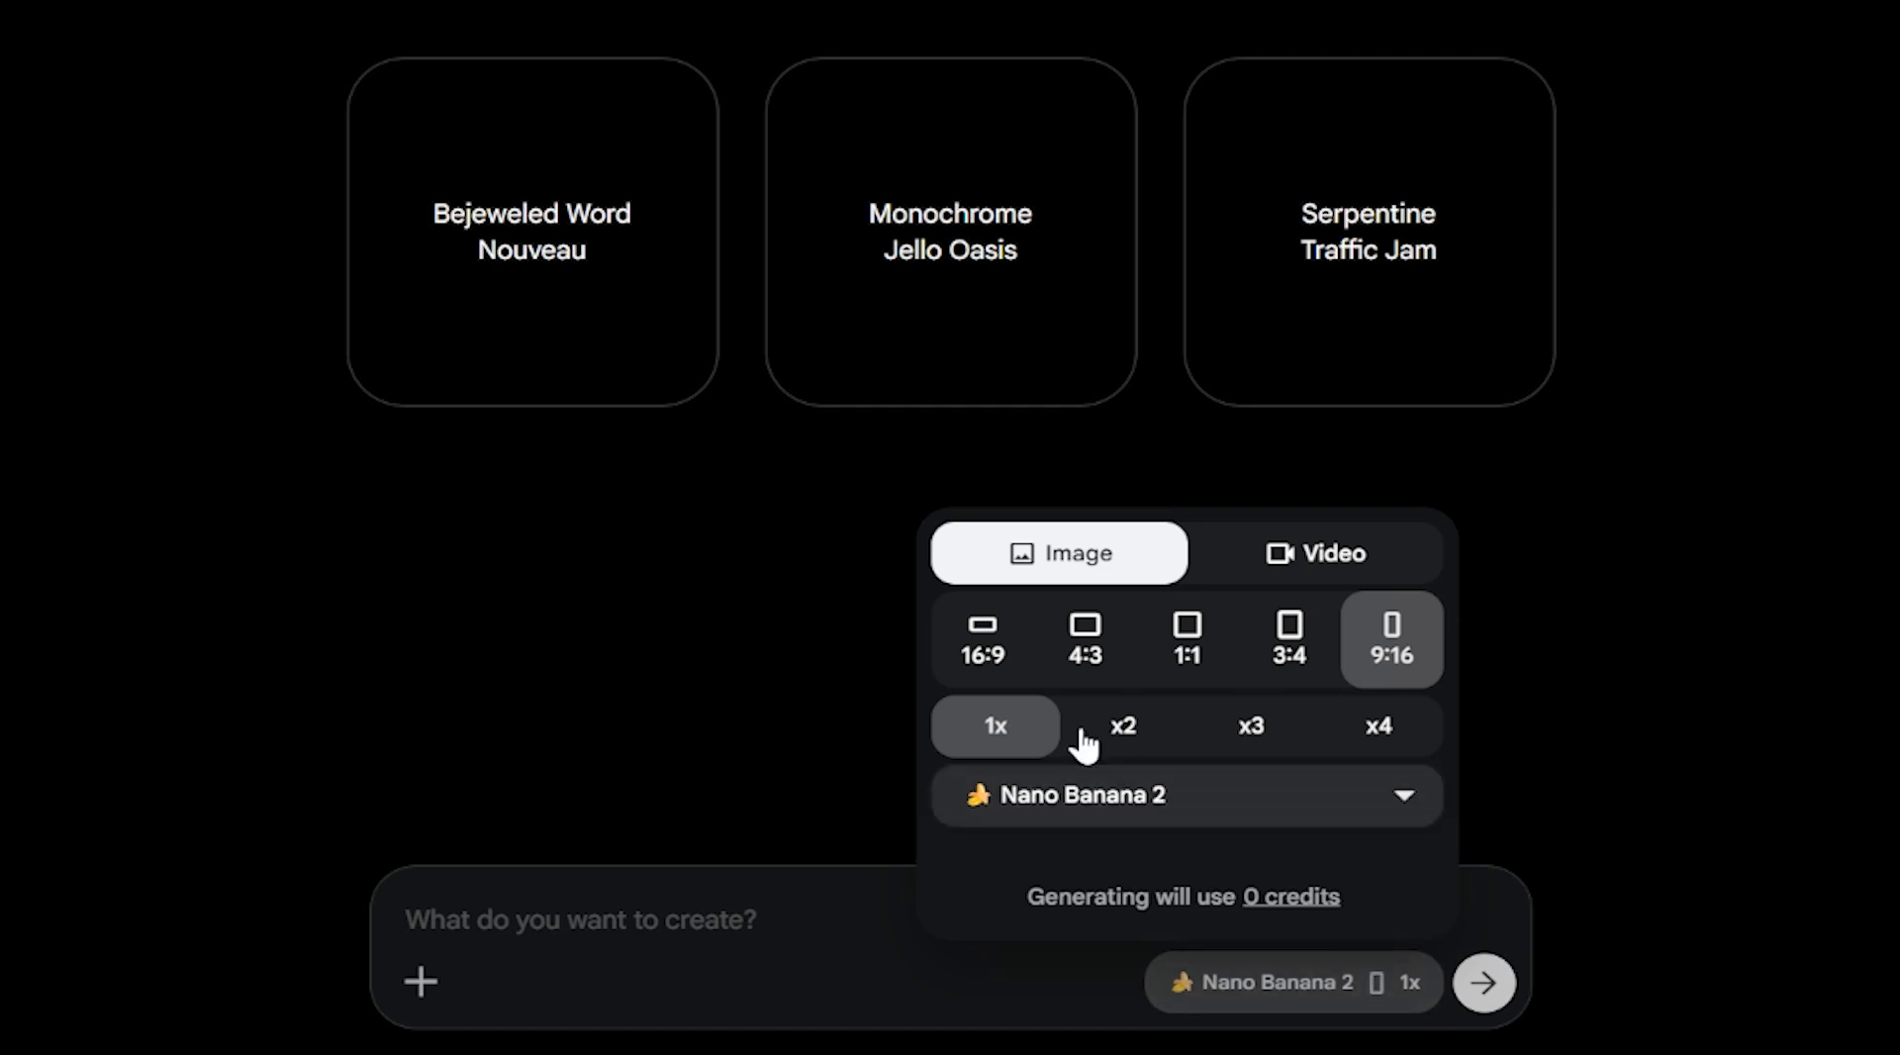
left_click(980, 653)
left_click(1398, 658)
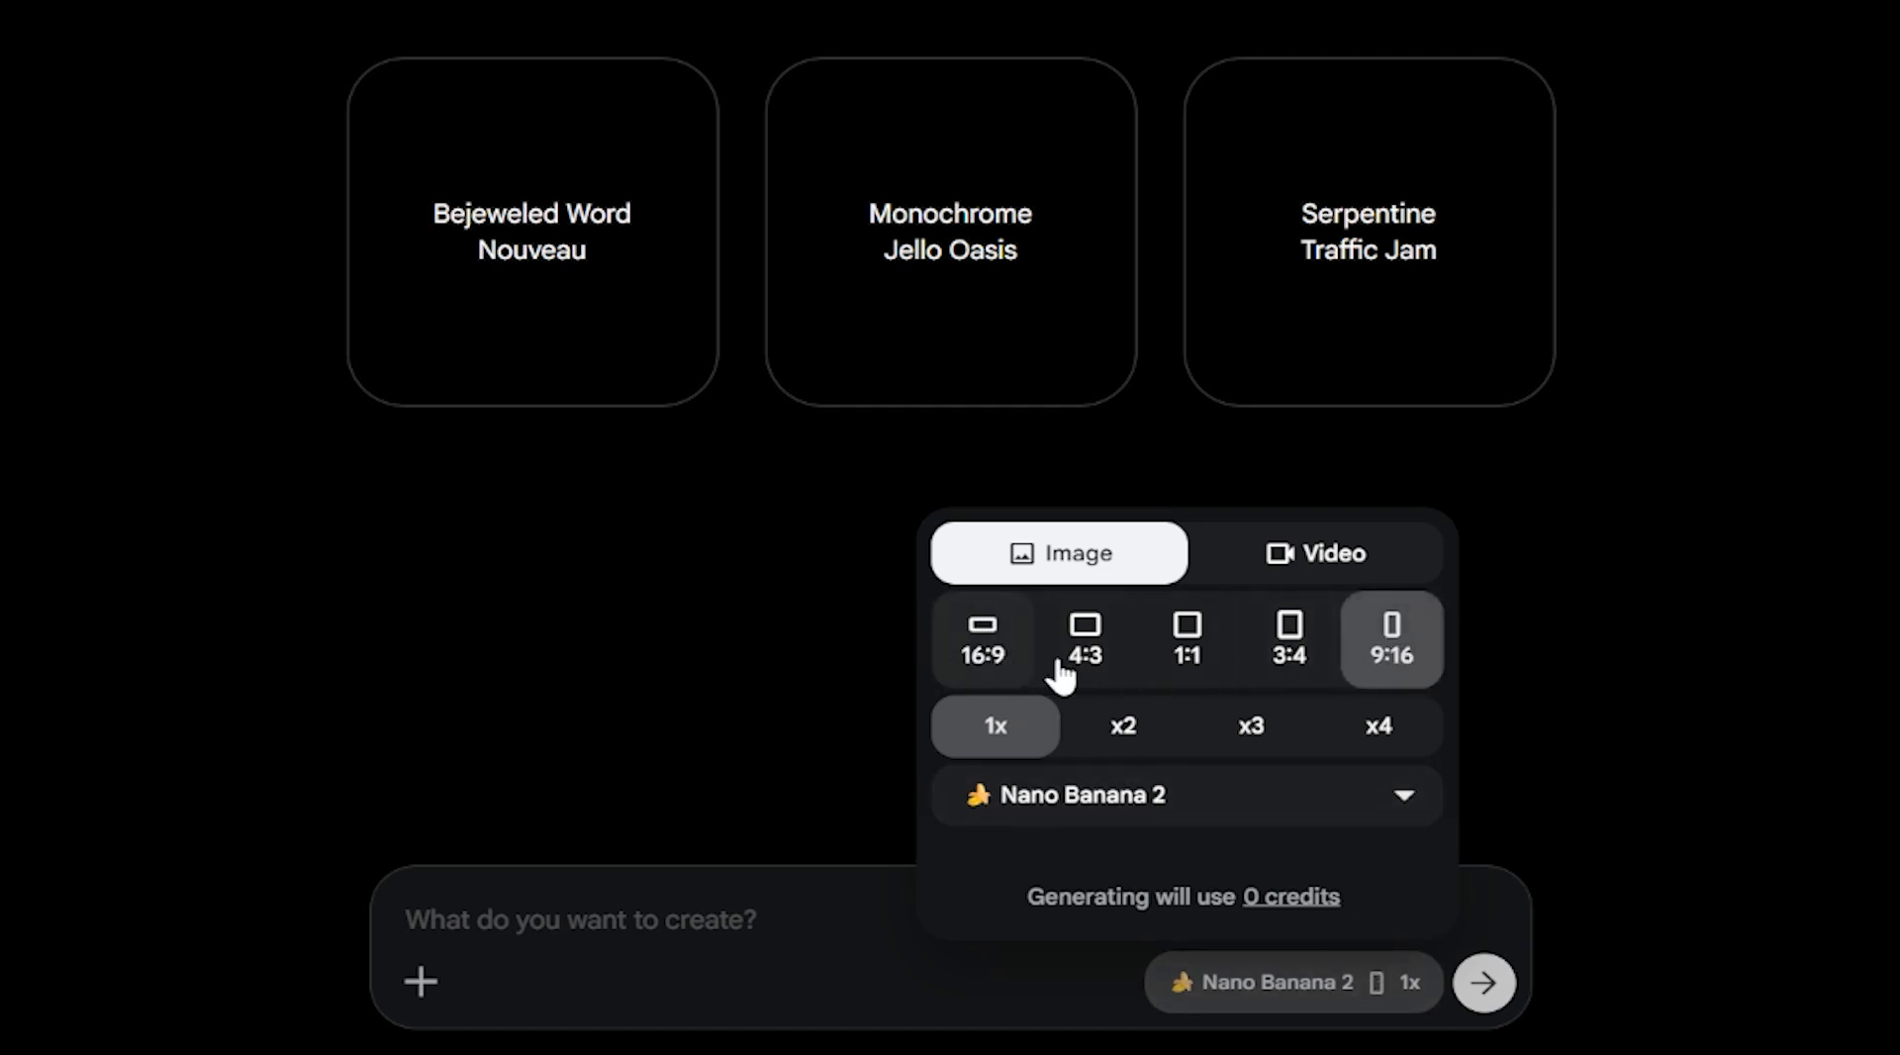
left_click(1007, 680)
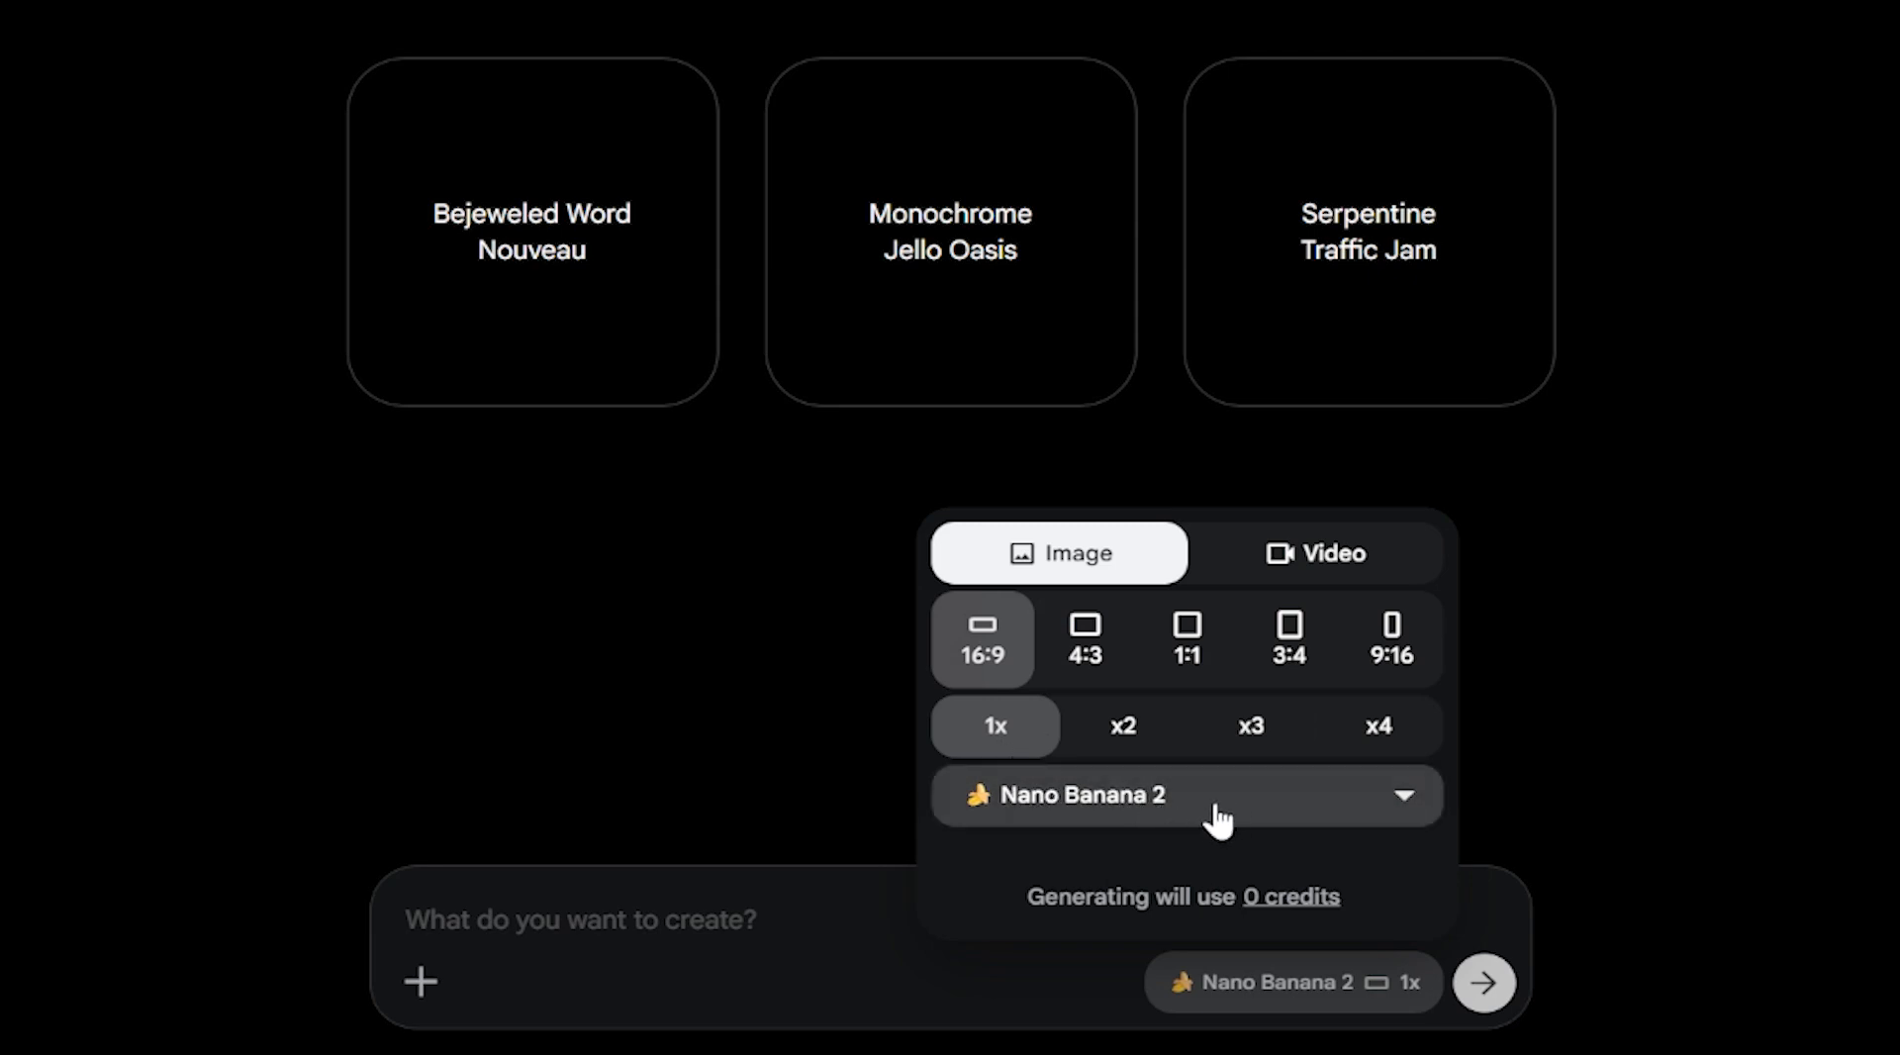
left_click(1284, 820)
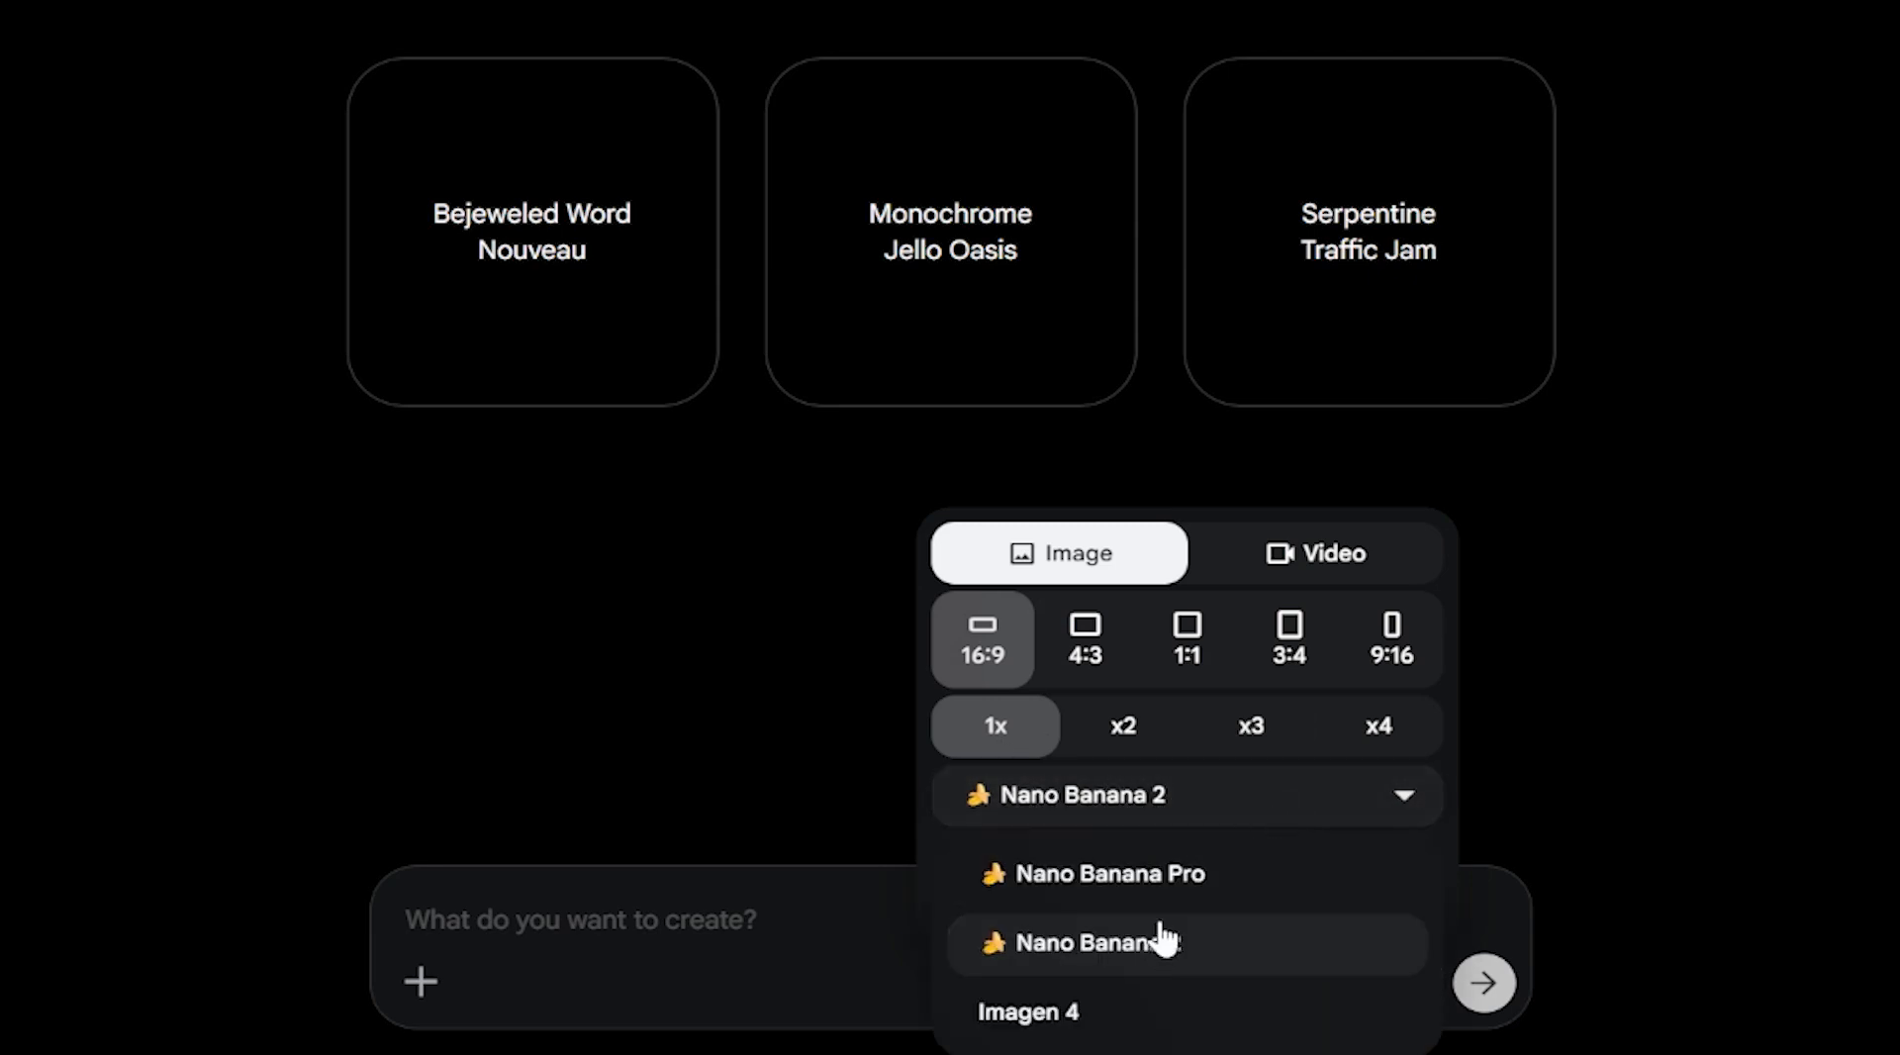
left_click(1198, 945)
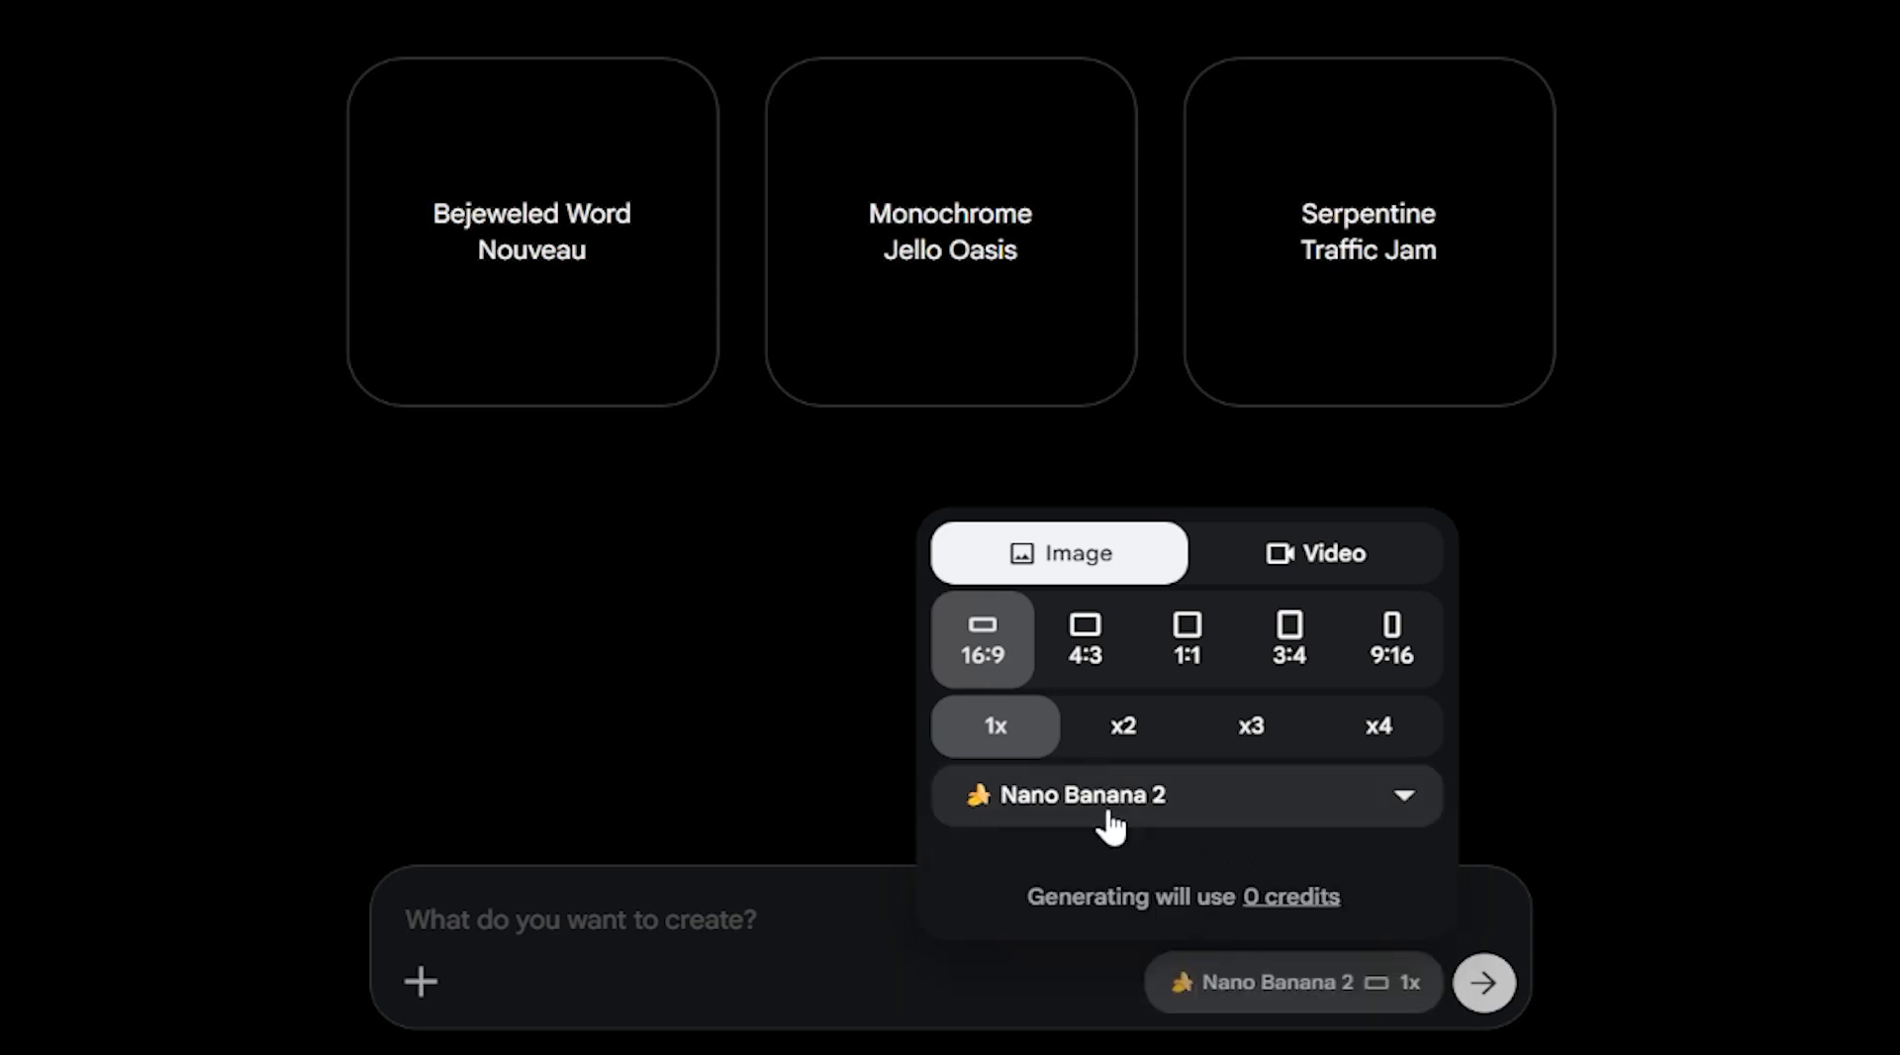
Generate an image from the hyper-realistic octopus-versus-shark confrontation prompt and view the result enlarged
left_click(726, 927)
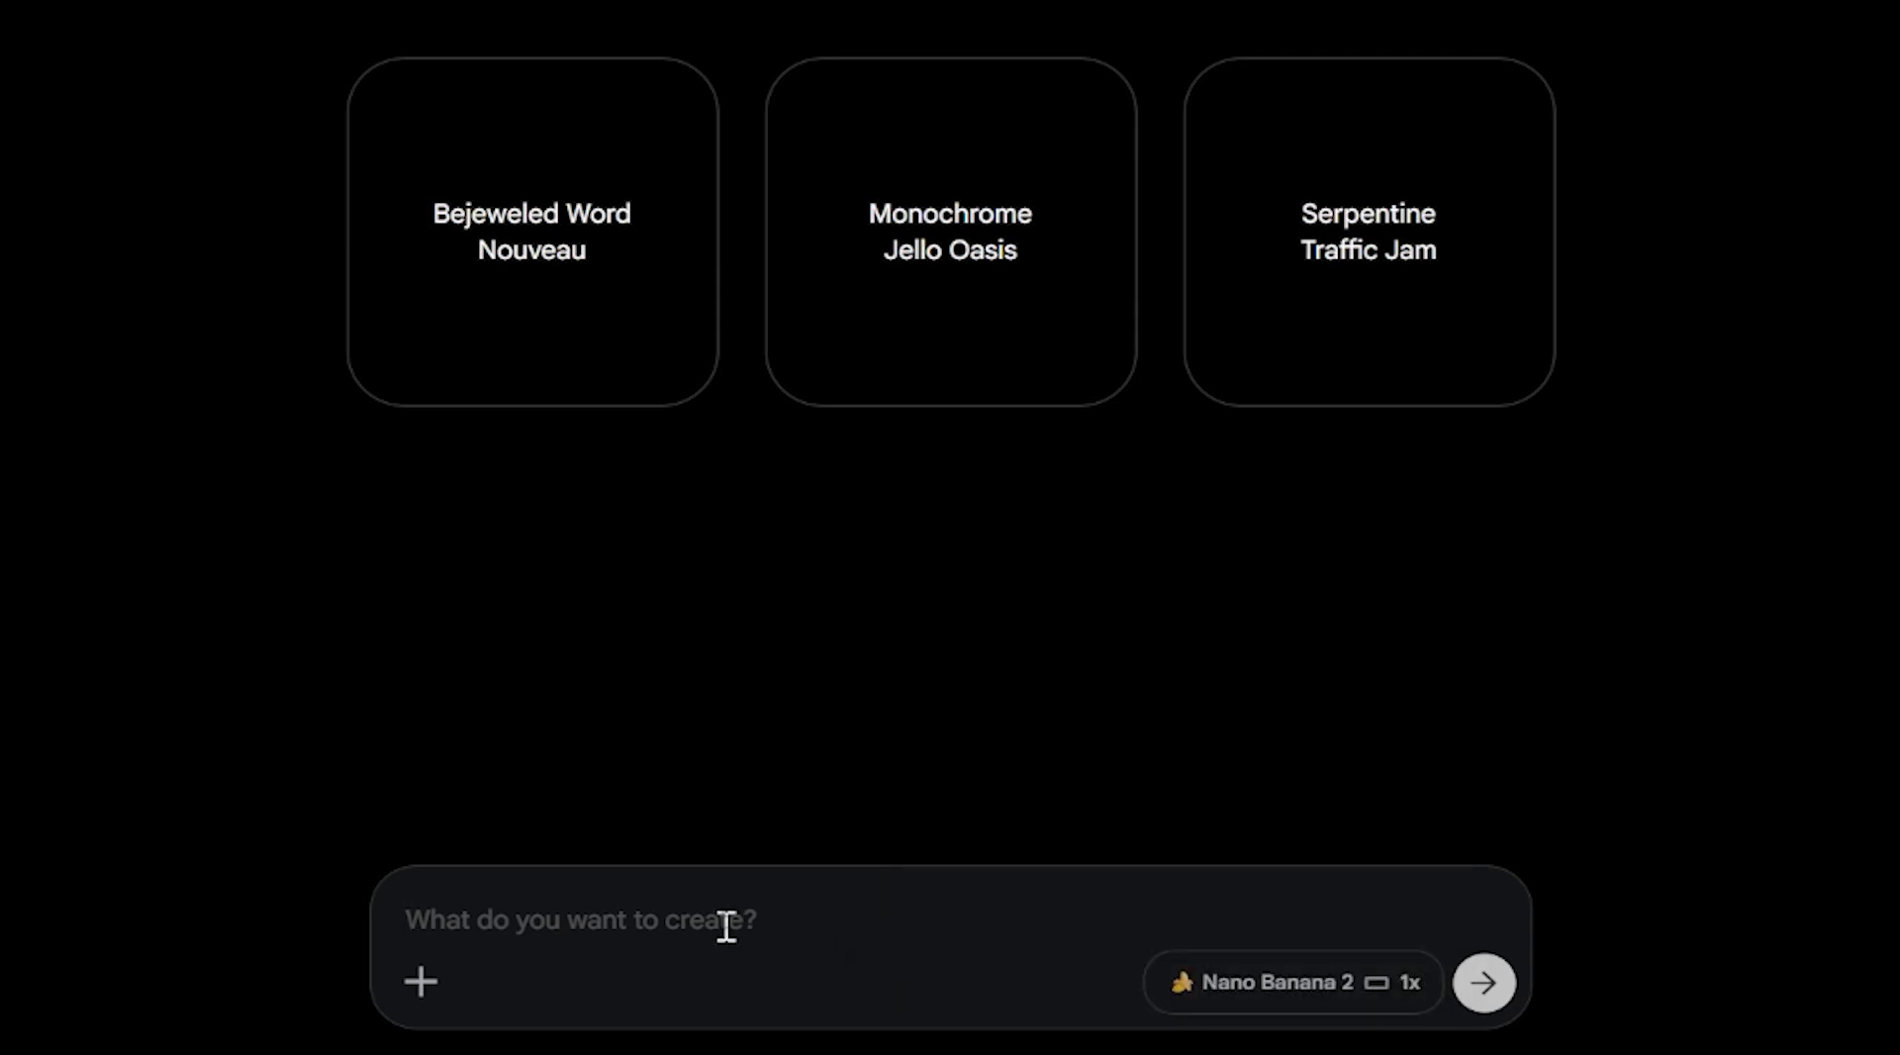
type("A hyper-realistic dramatic underwater confrontation between a massive giant octopus with all eight tentacles spread wide aggressively, facing a large great white shark with its mouth open revealing rows of razor-sharp teeth. The octopus has wrapped two tentacles around the shark's body, suckers pressed firmly against the shark's grey skin. The shark twists violently trying to break free. Deep ocean setting, dark blue-black water with bioluminescent particles floating around. Light rays filtering faintly from the surface far above. Bubbles and sand particles explosion around them. Ultra-realistic, 4K, cinematic wide shot, National Geographic underwater photography, shallow depth of field, extreme detail on suckers and shark teeth, intense action freeze-frame.")
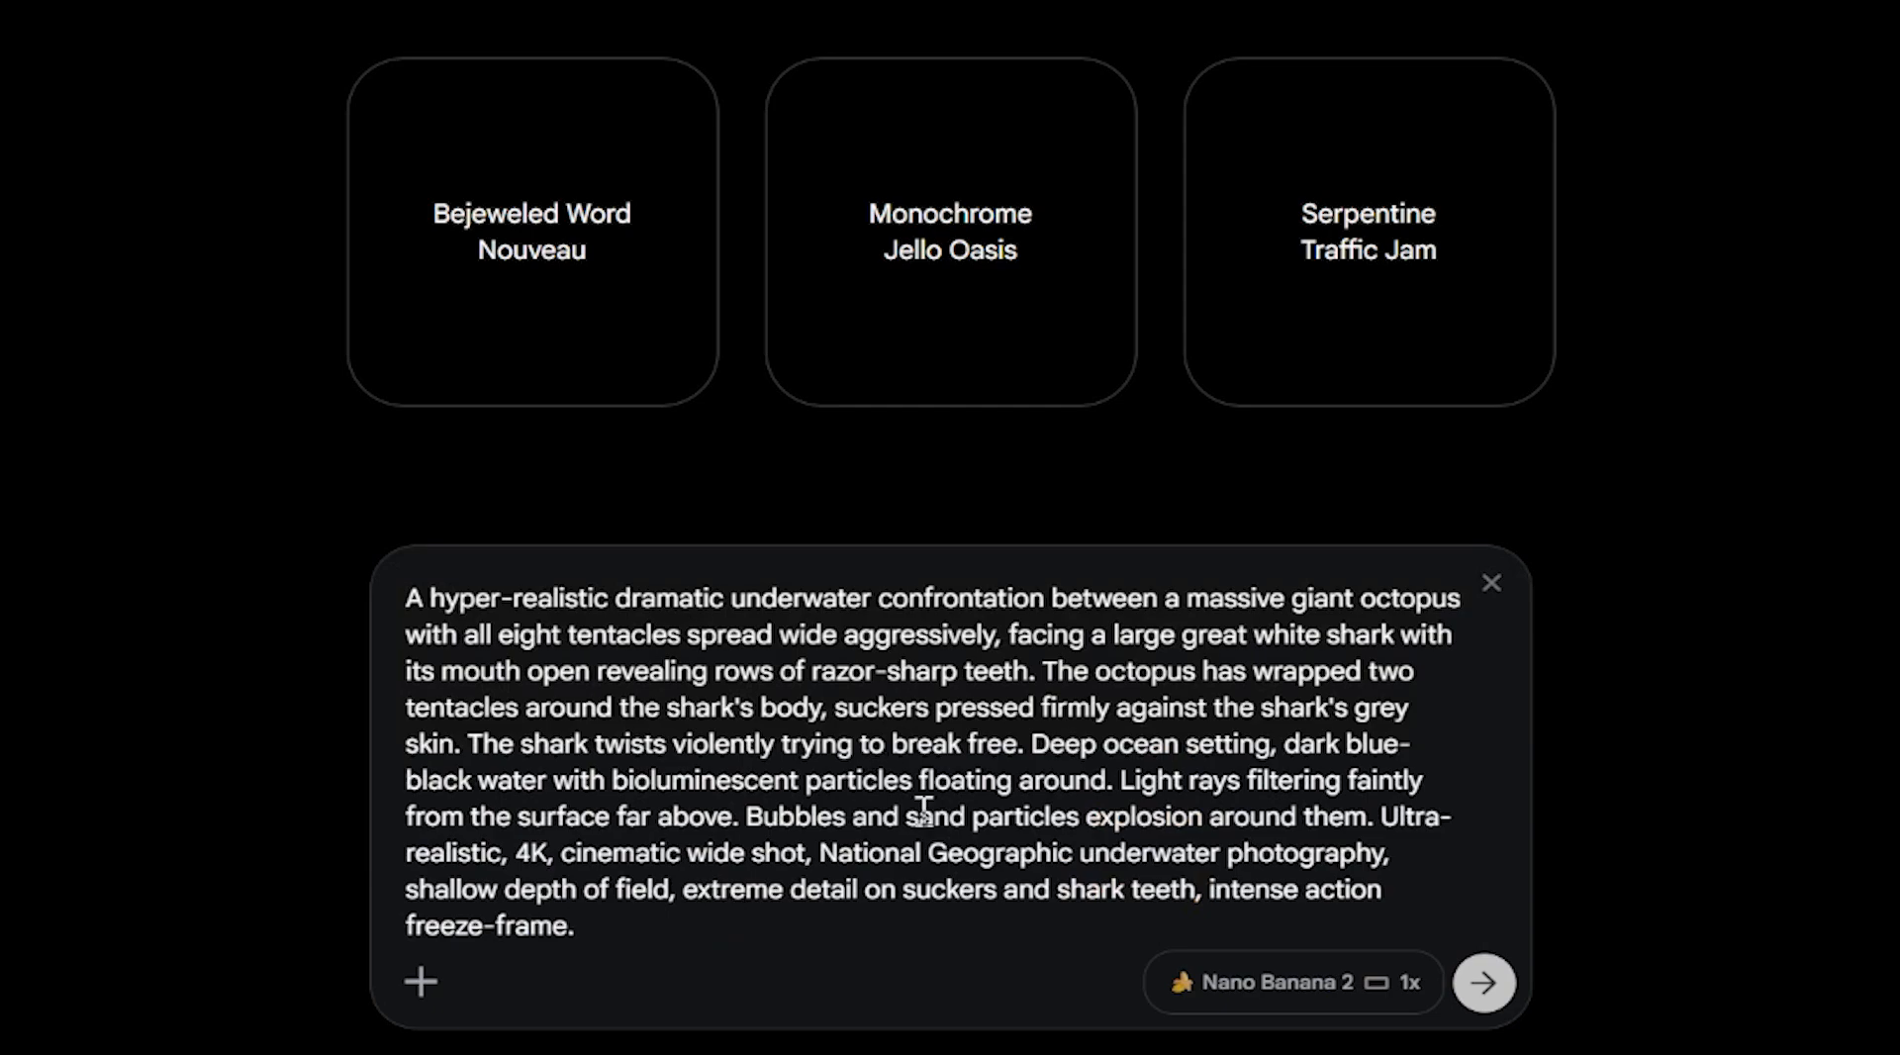
left_click(1484, 985)
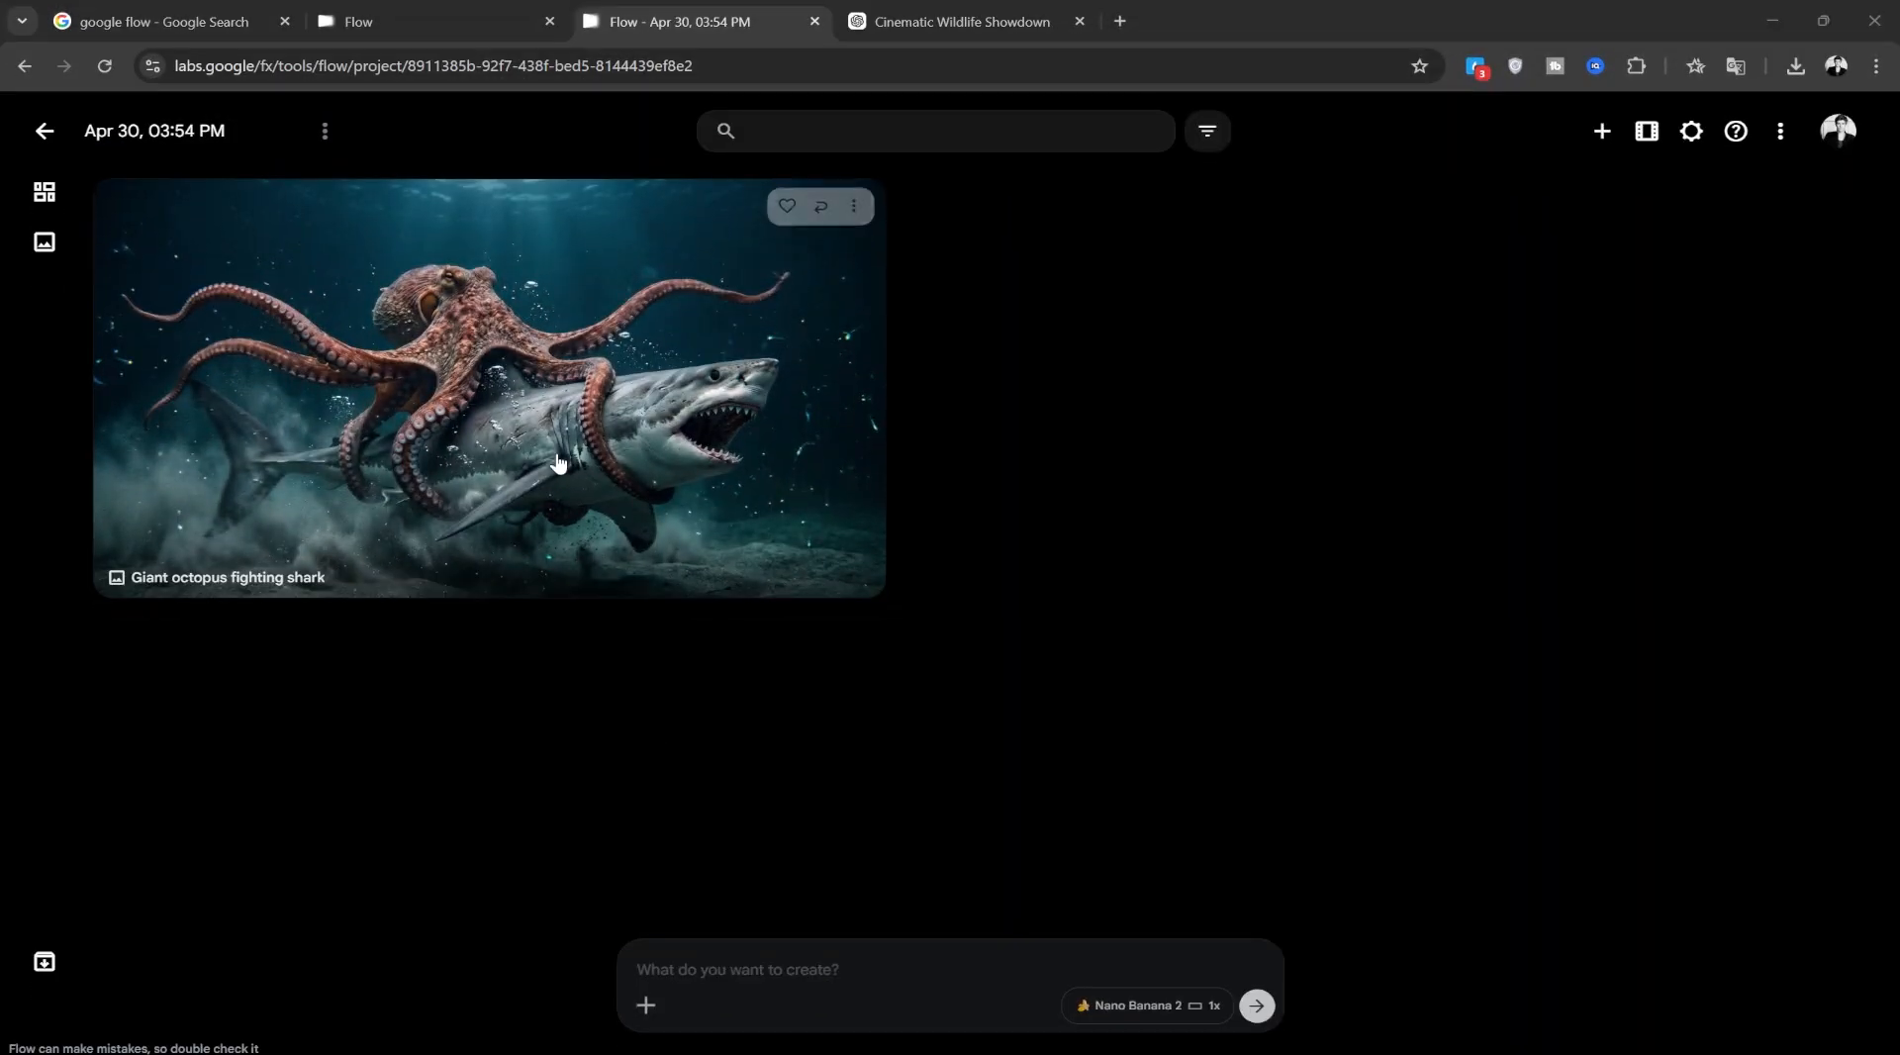
left_click(559, 462)
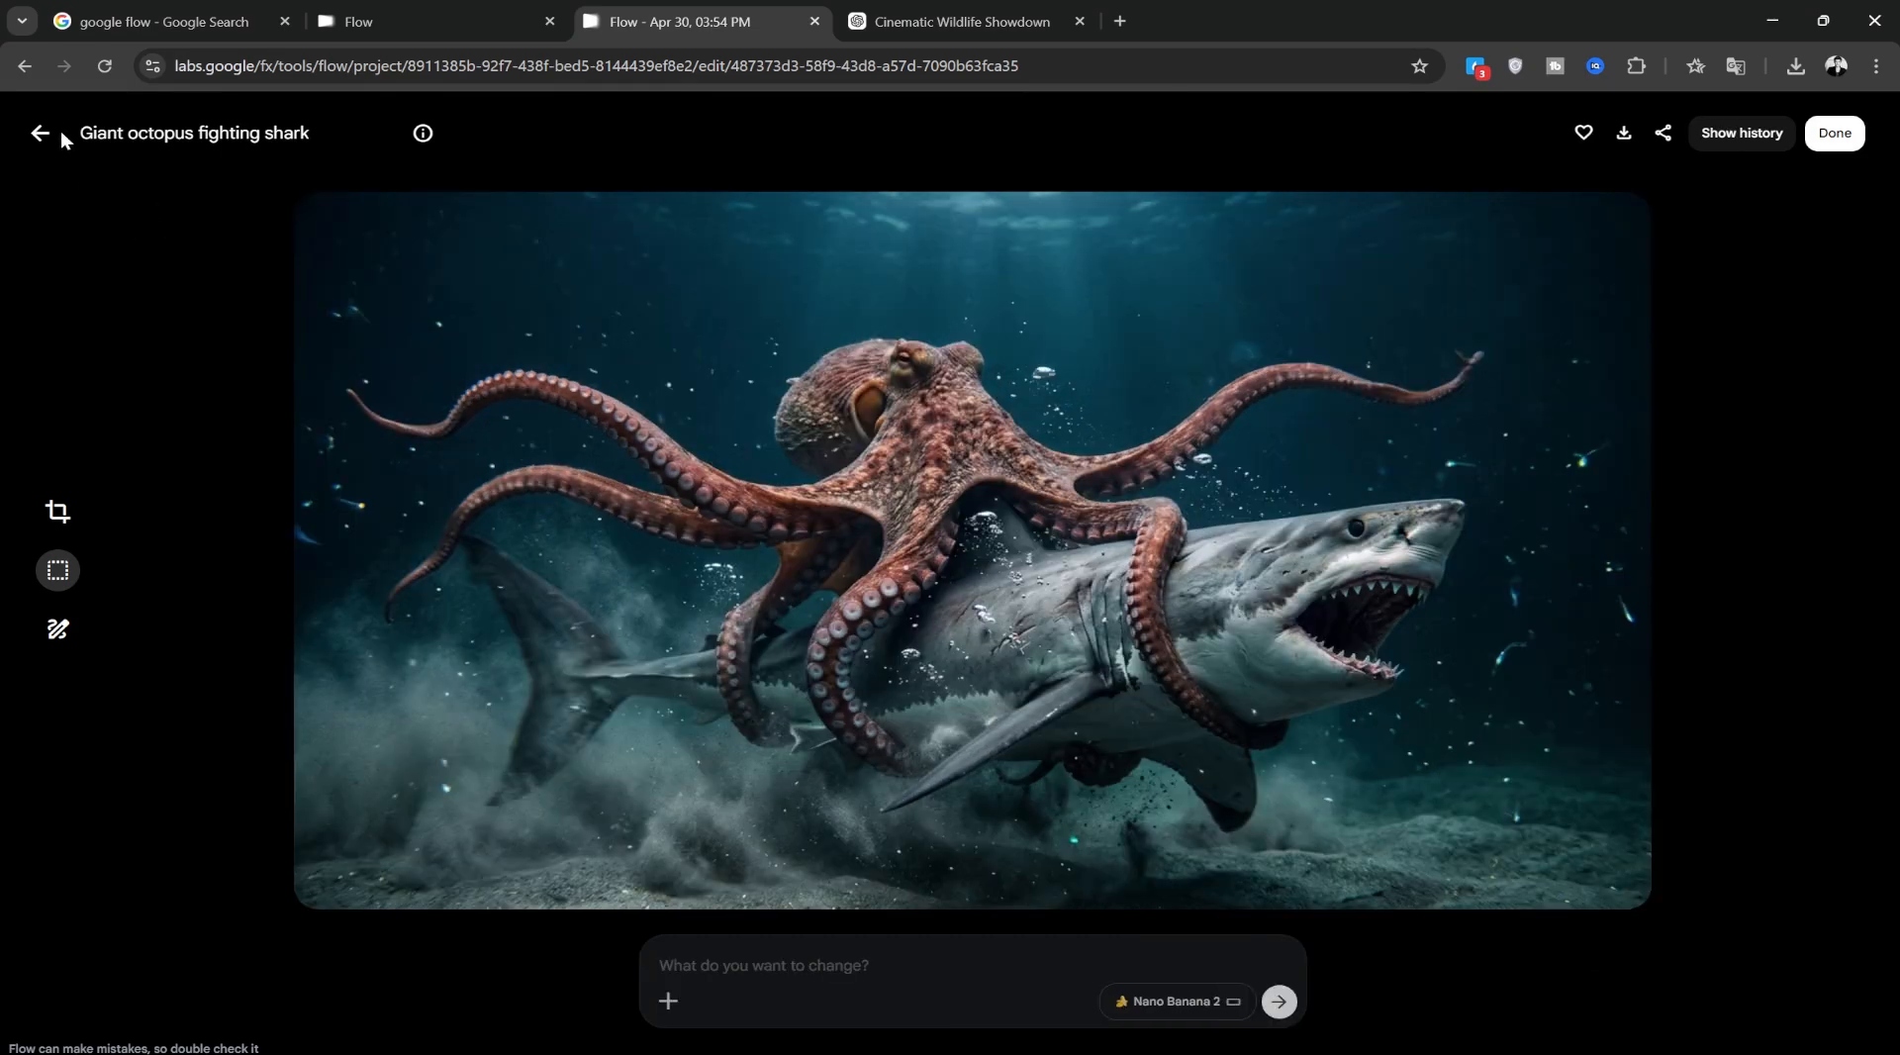
left_click(41, 135)
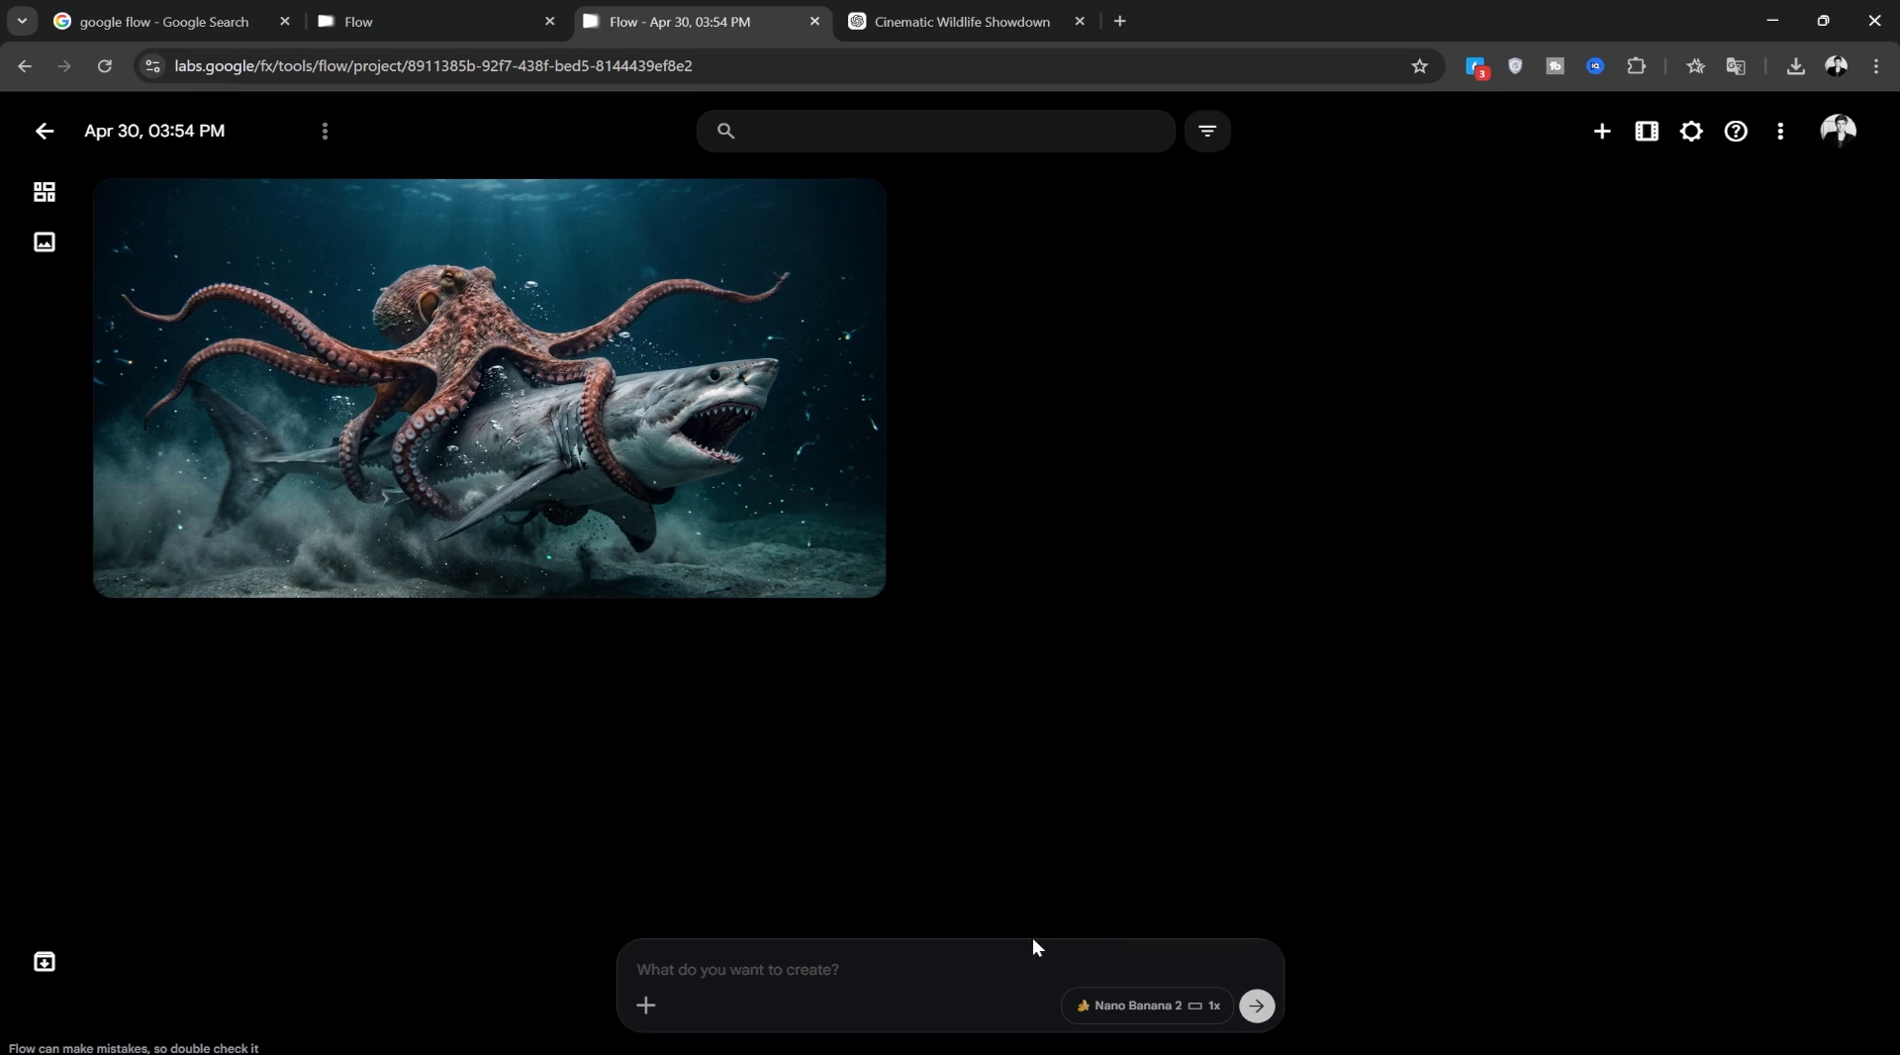
Switch generation to video and use the giant octopus fighting shark image as the start frame
left_click(1110, 1006)
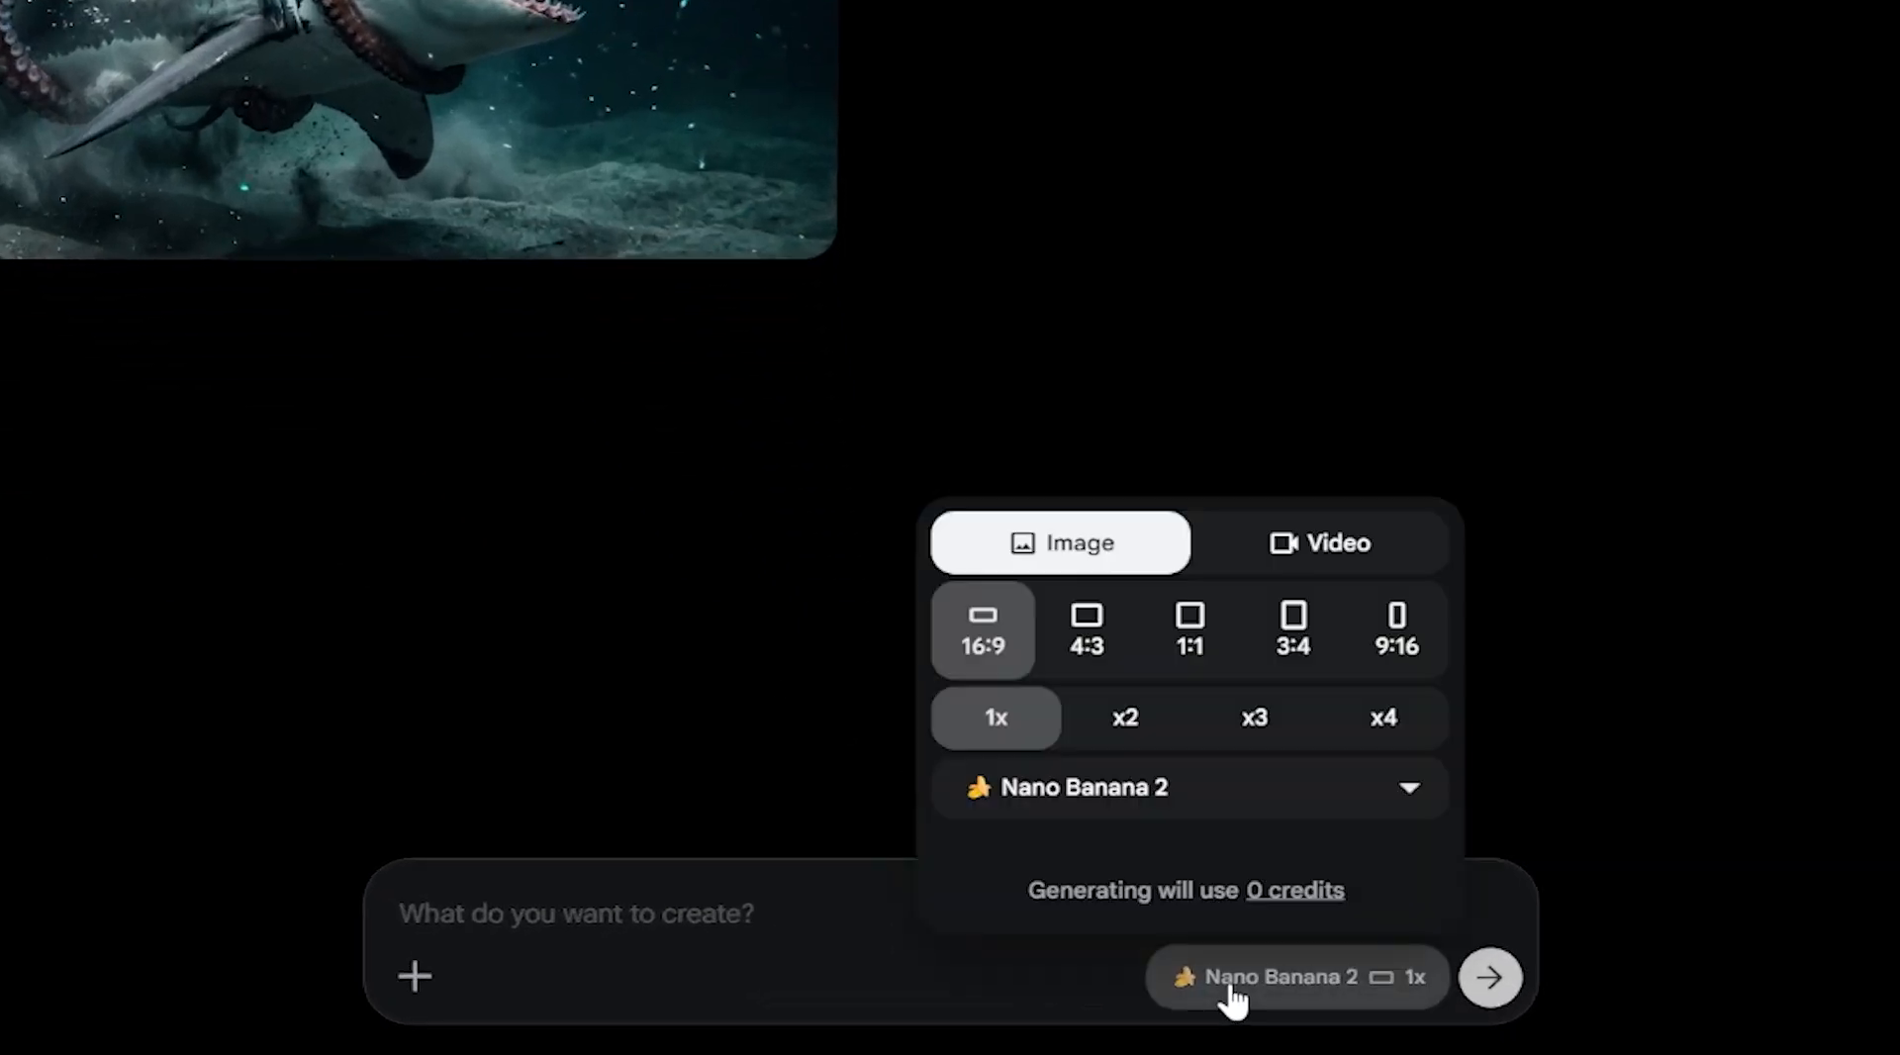
left_click(1287, 554)
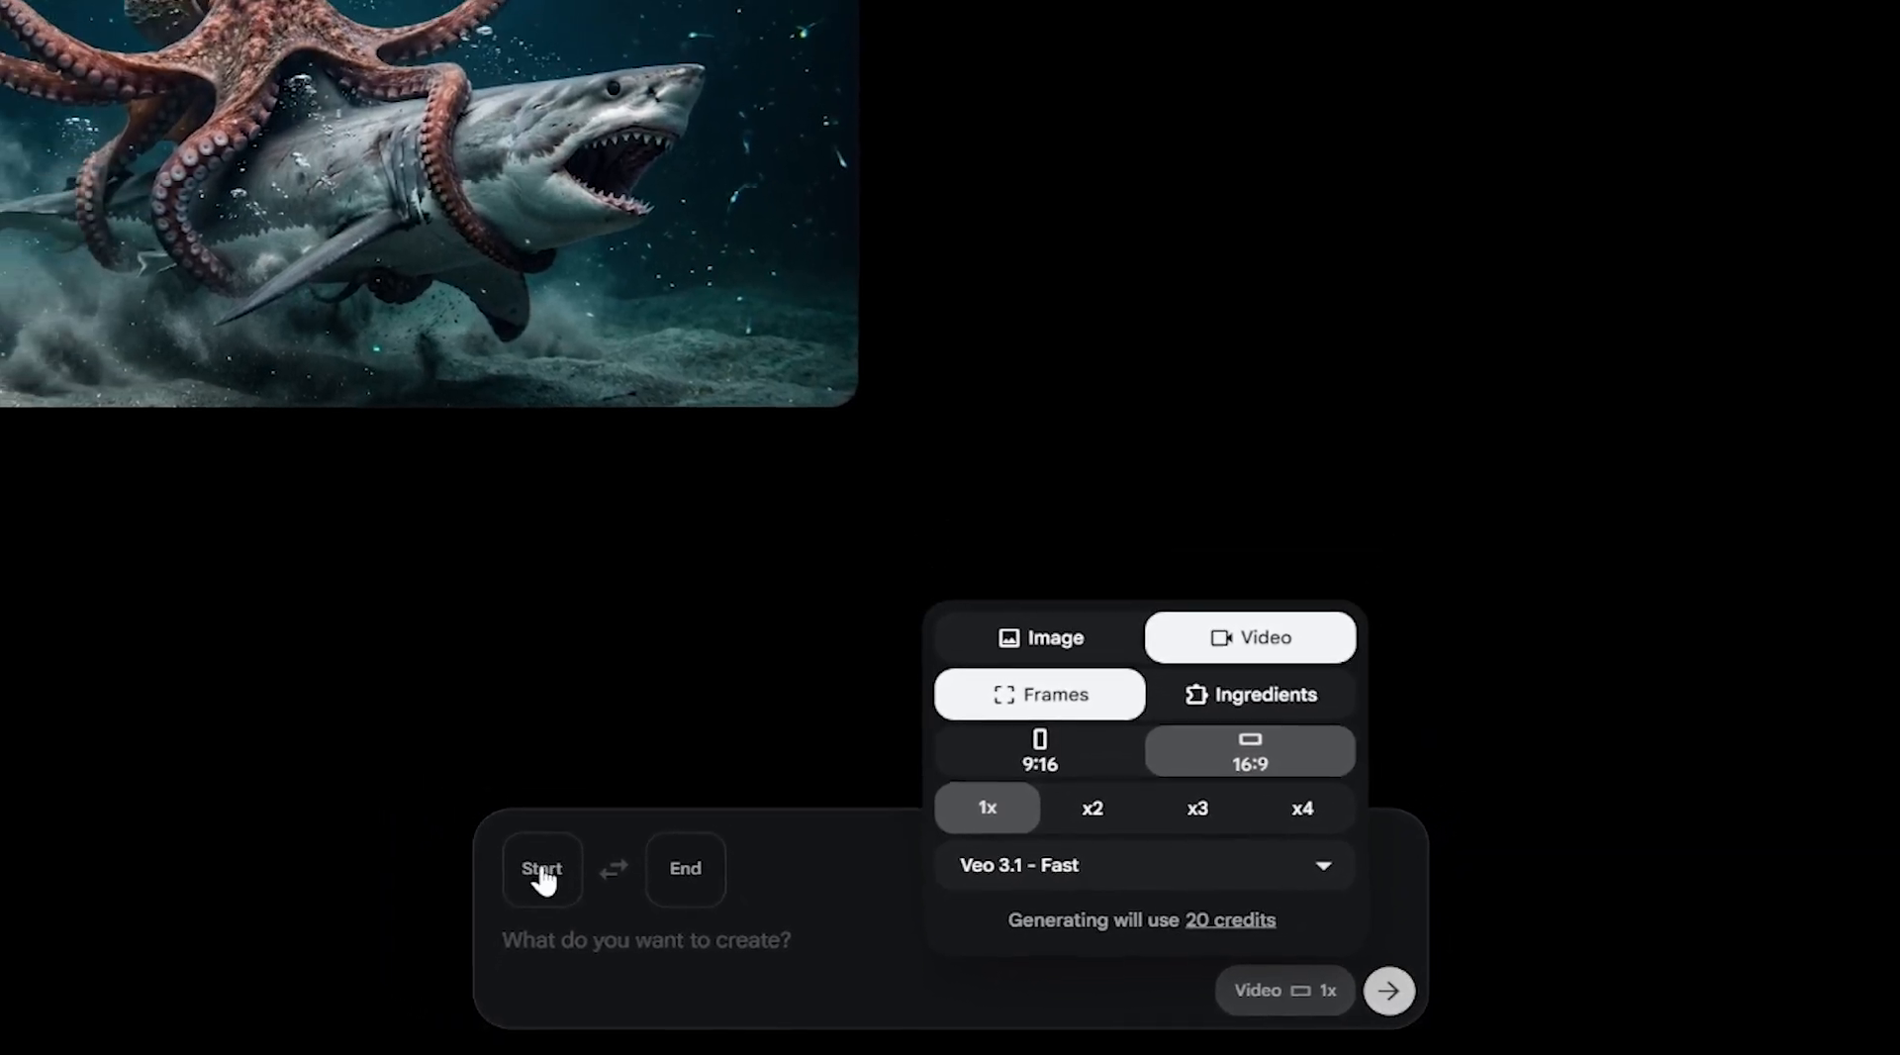
left_click(542, 876)
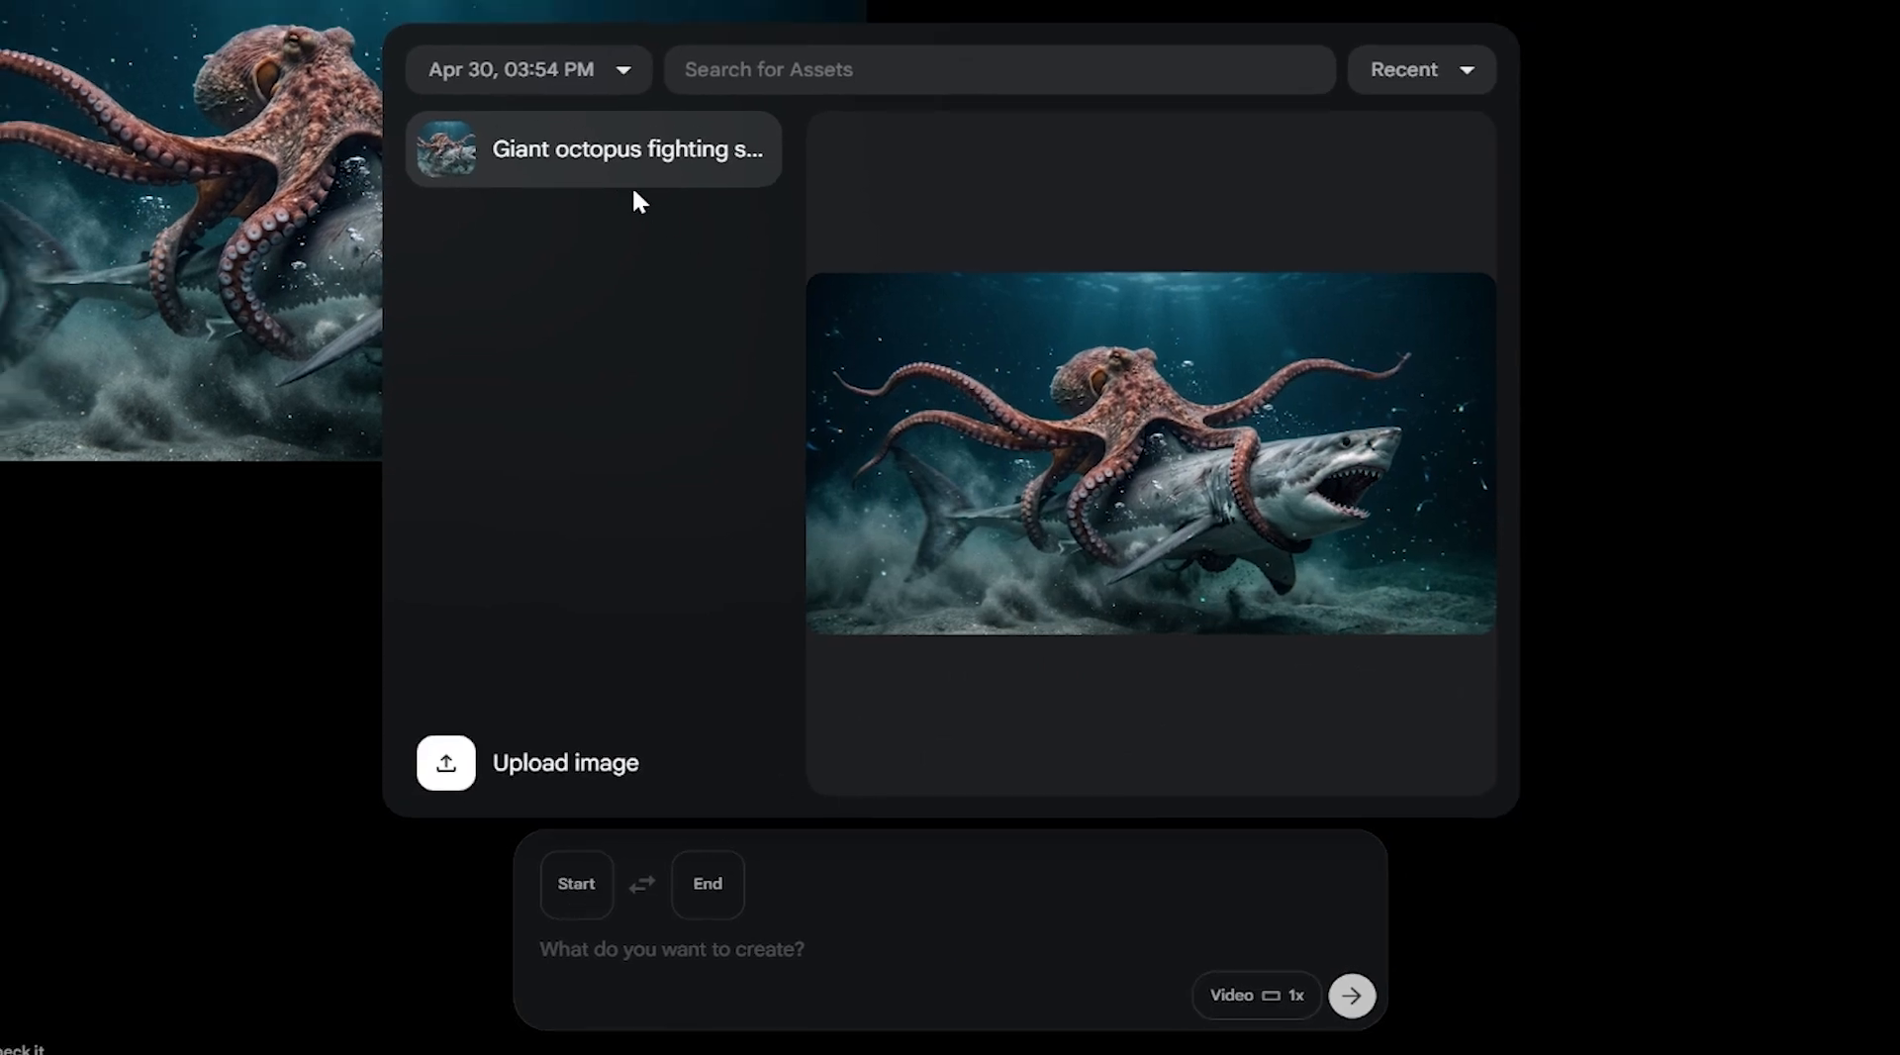
left_click(631, 182)
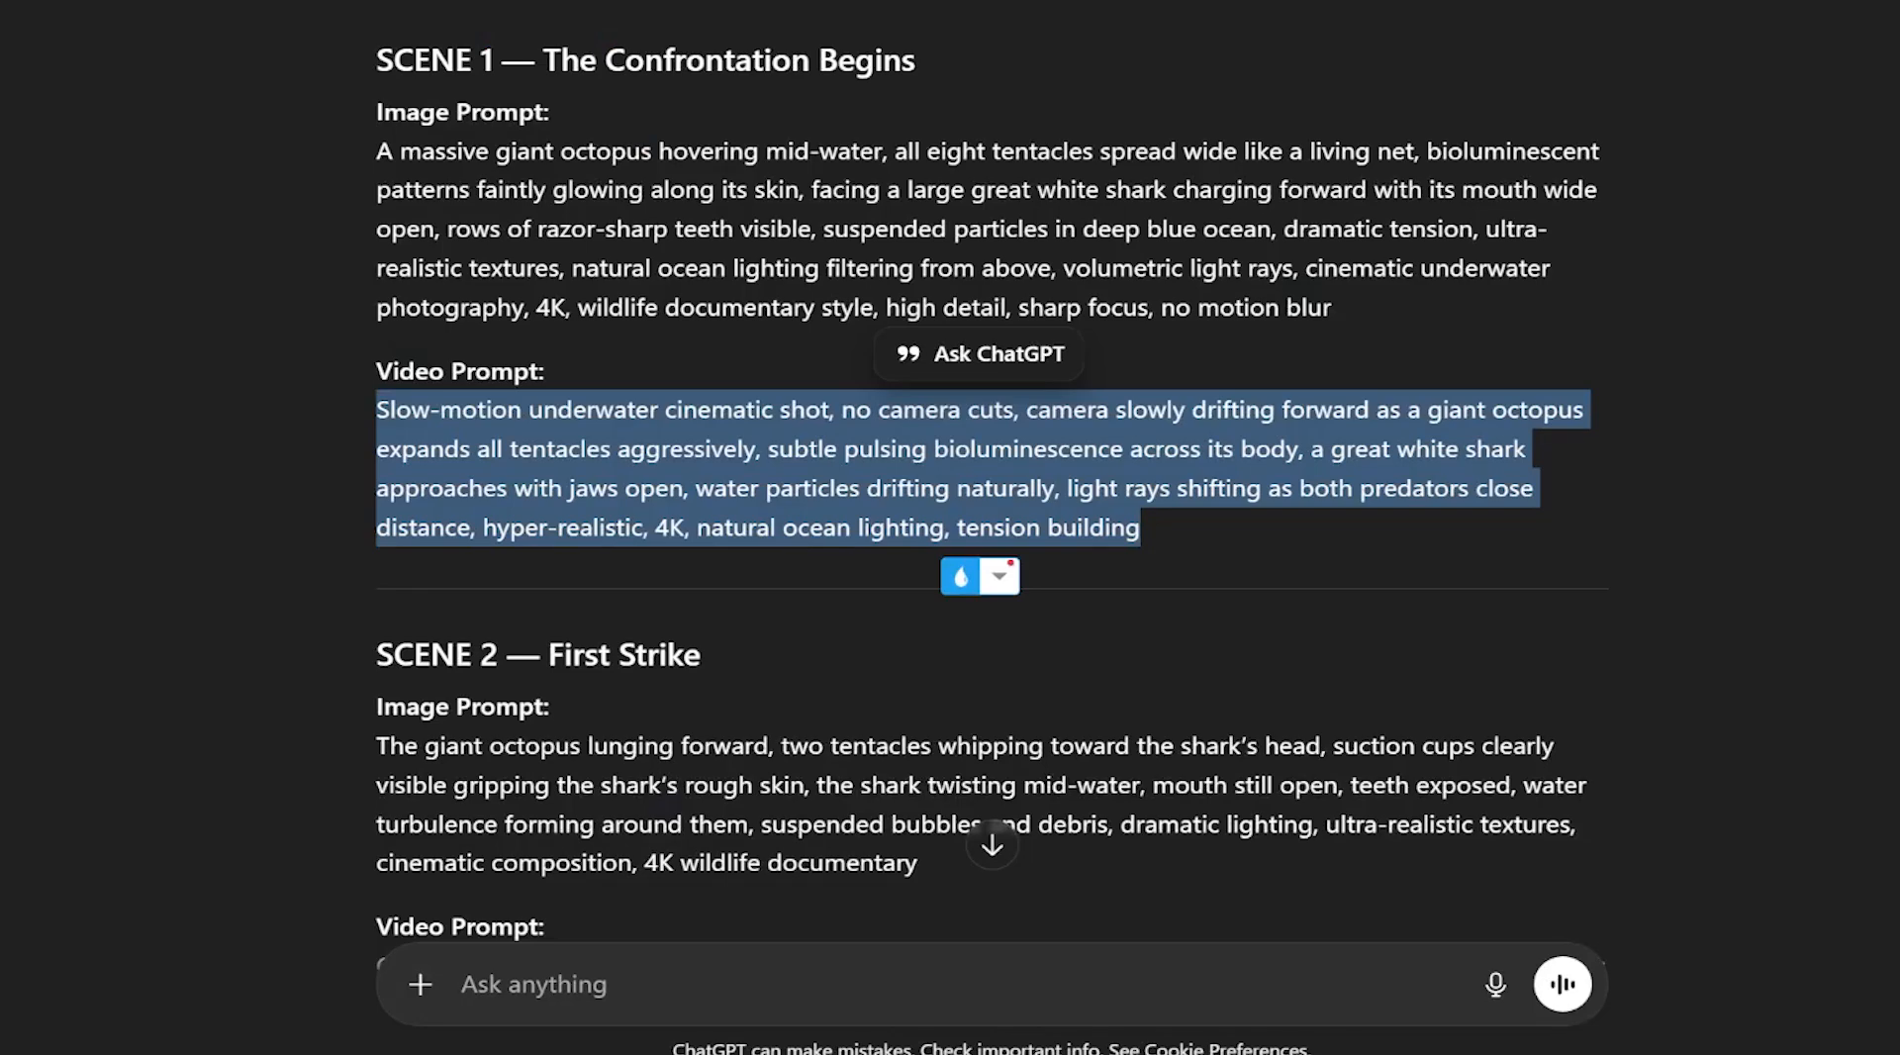
Copy the Scene 1 video prompt from the ChatGPT answer
left_click_drag(372, 408, 1099, 526)
right_click(802, 445)
left_click(893, 471)
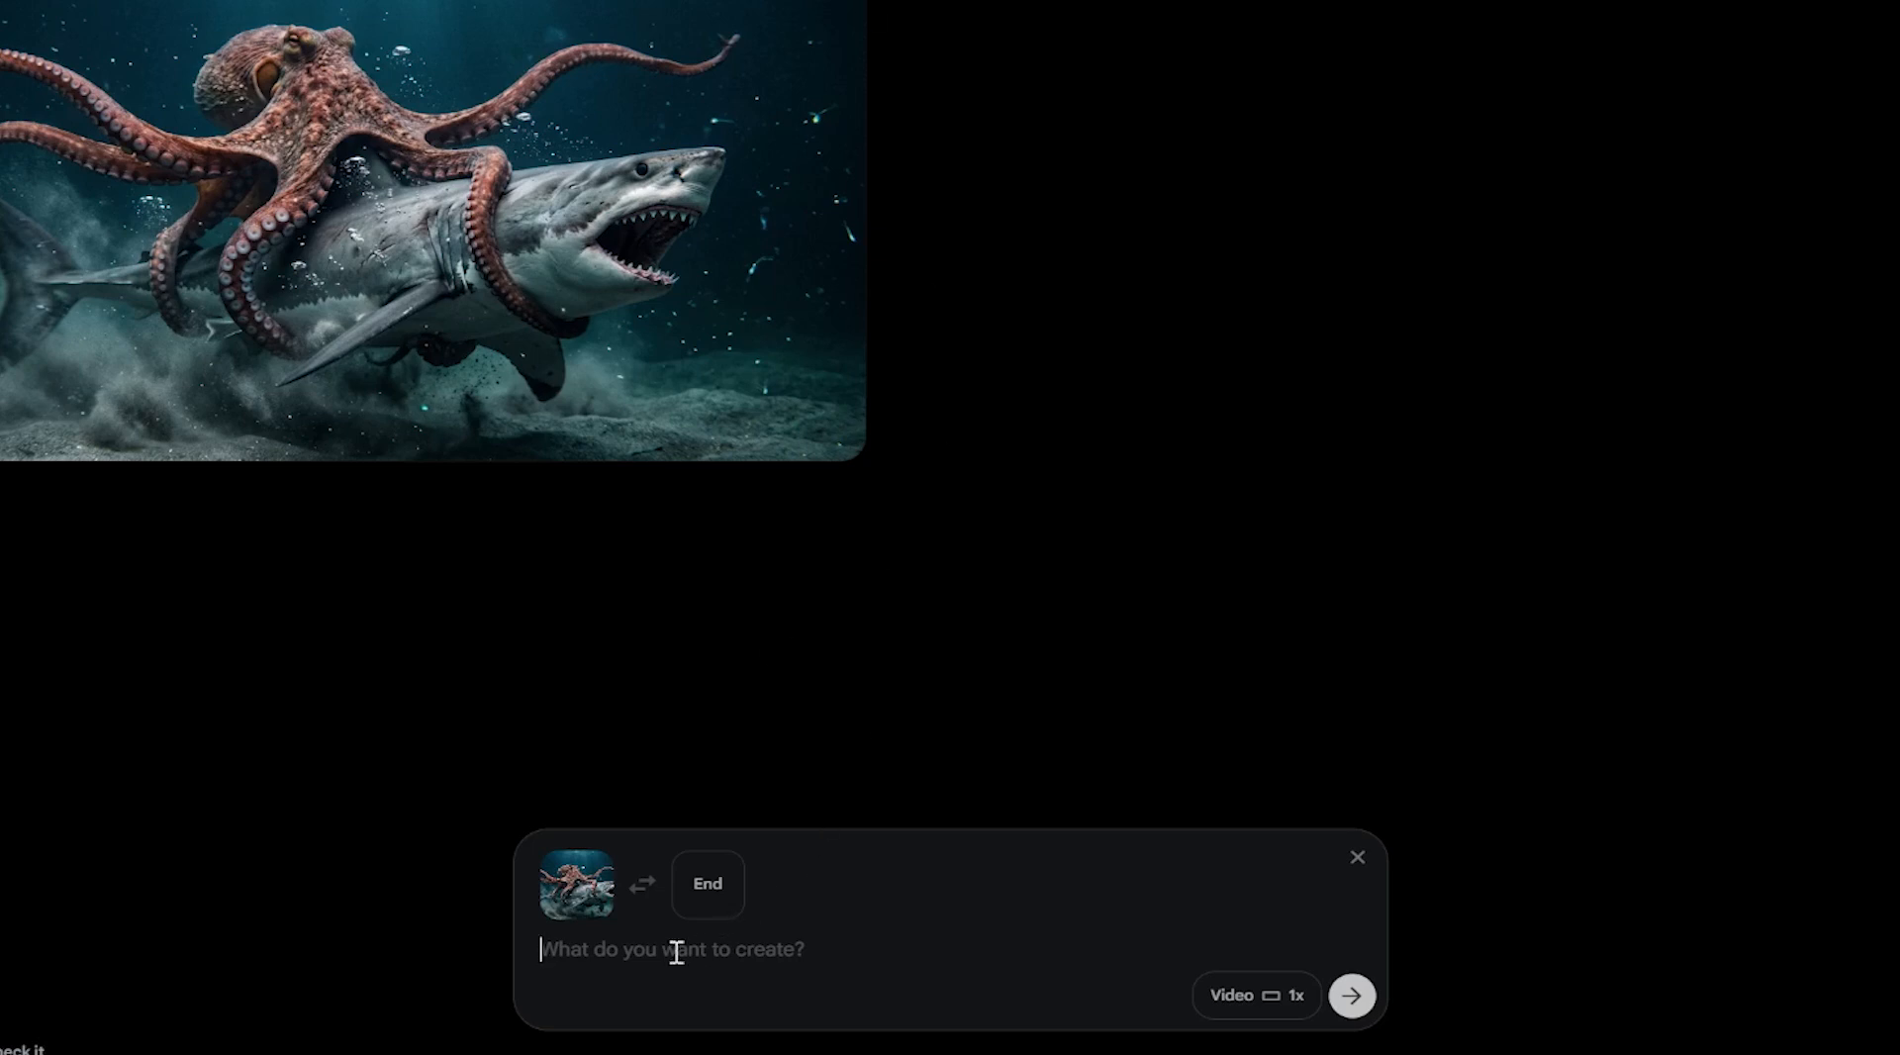
Generate the video in Flow from the copied Scene 1 prompt and preview the finished clip
right_click(676, 952)
left_click(906, 677)
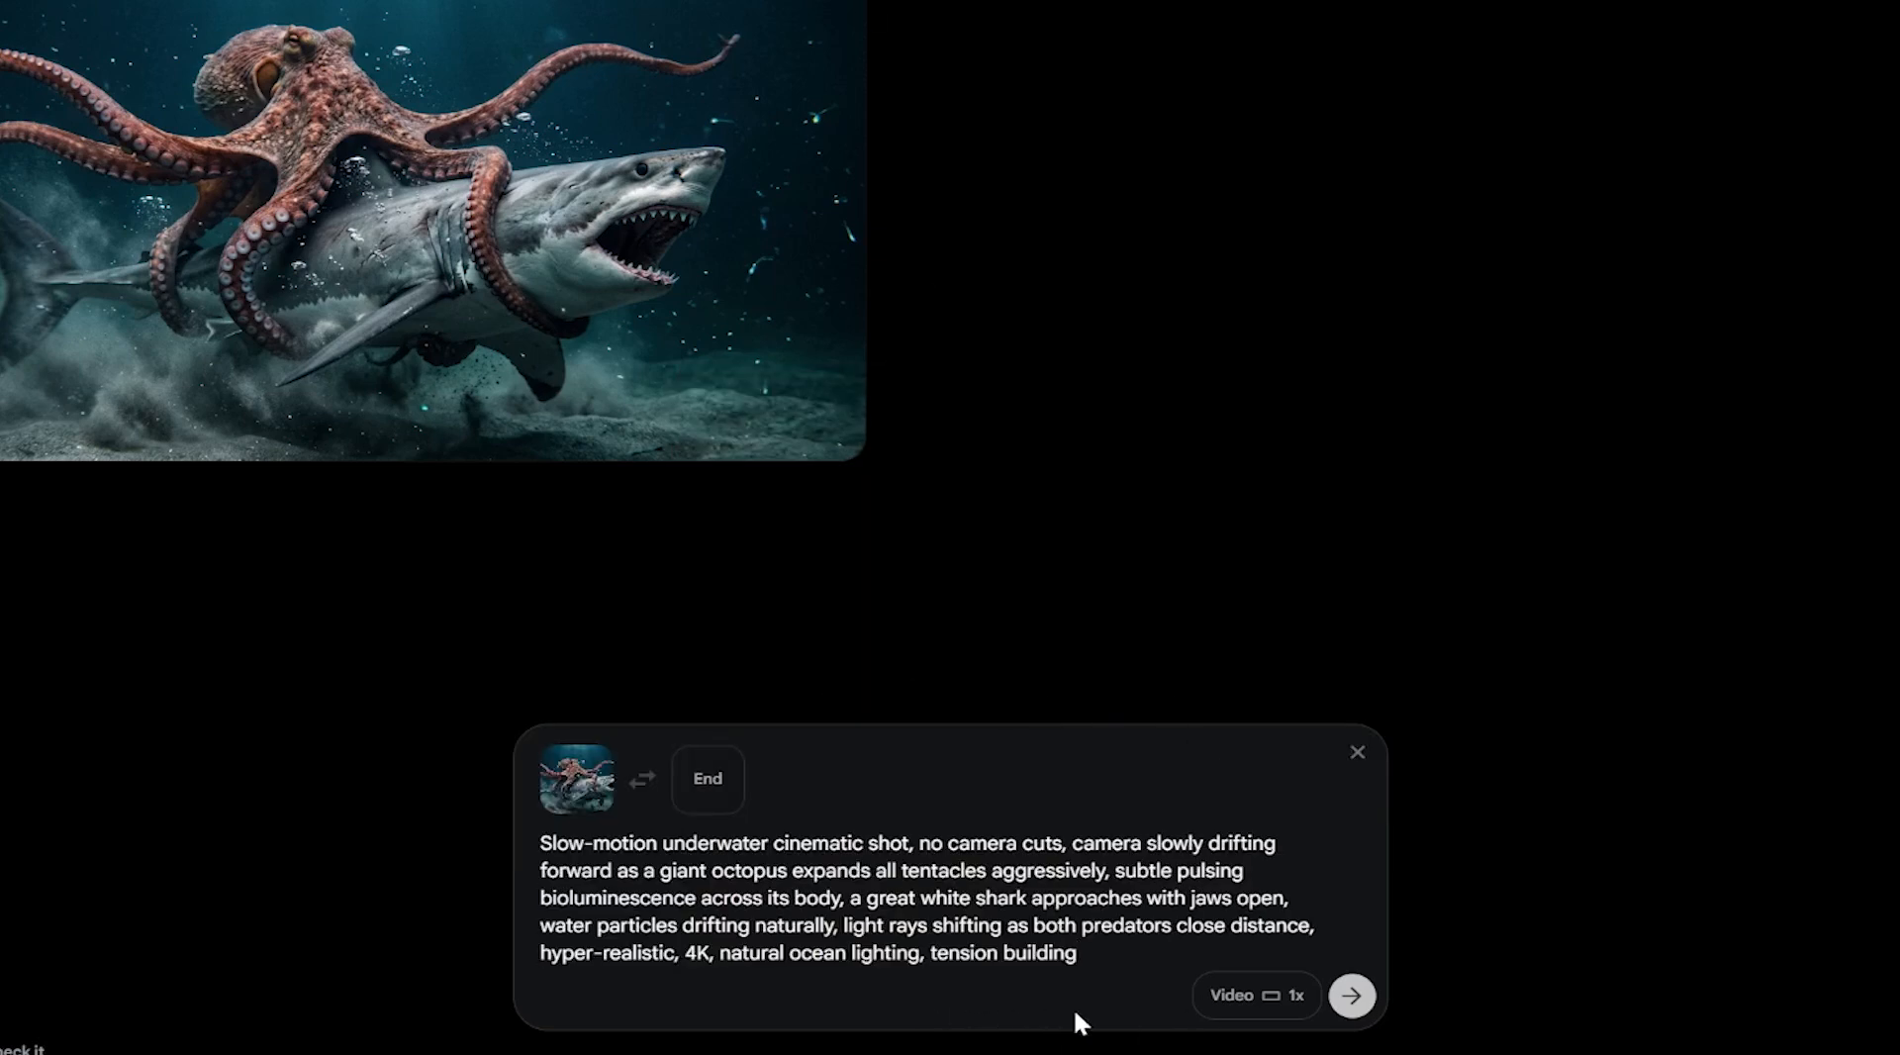
left_click(1354, 996)
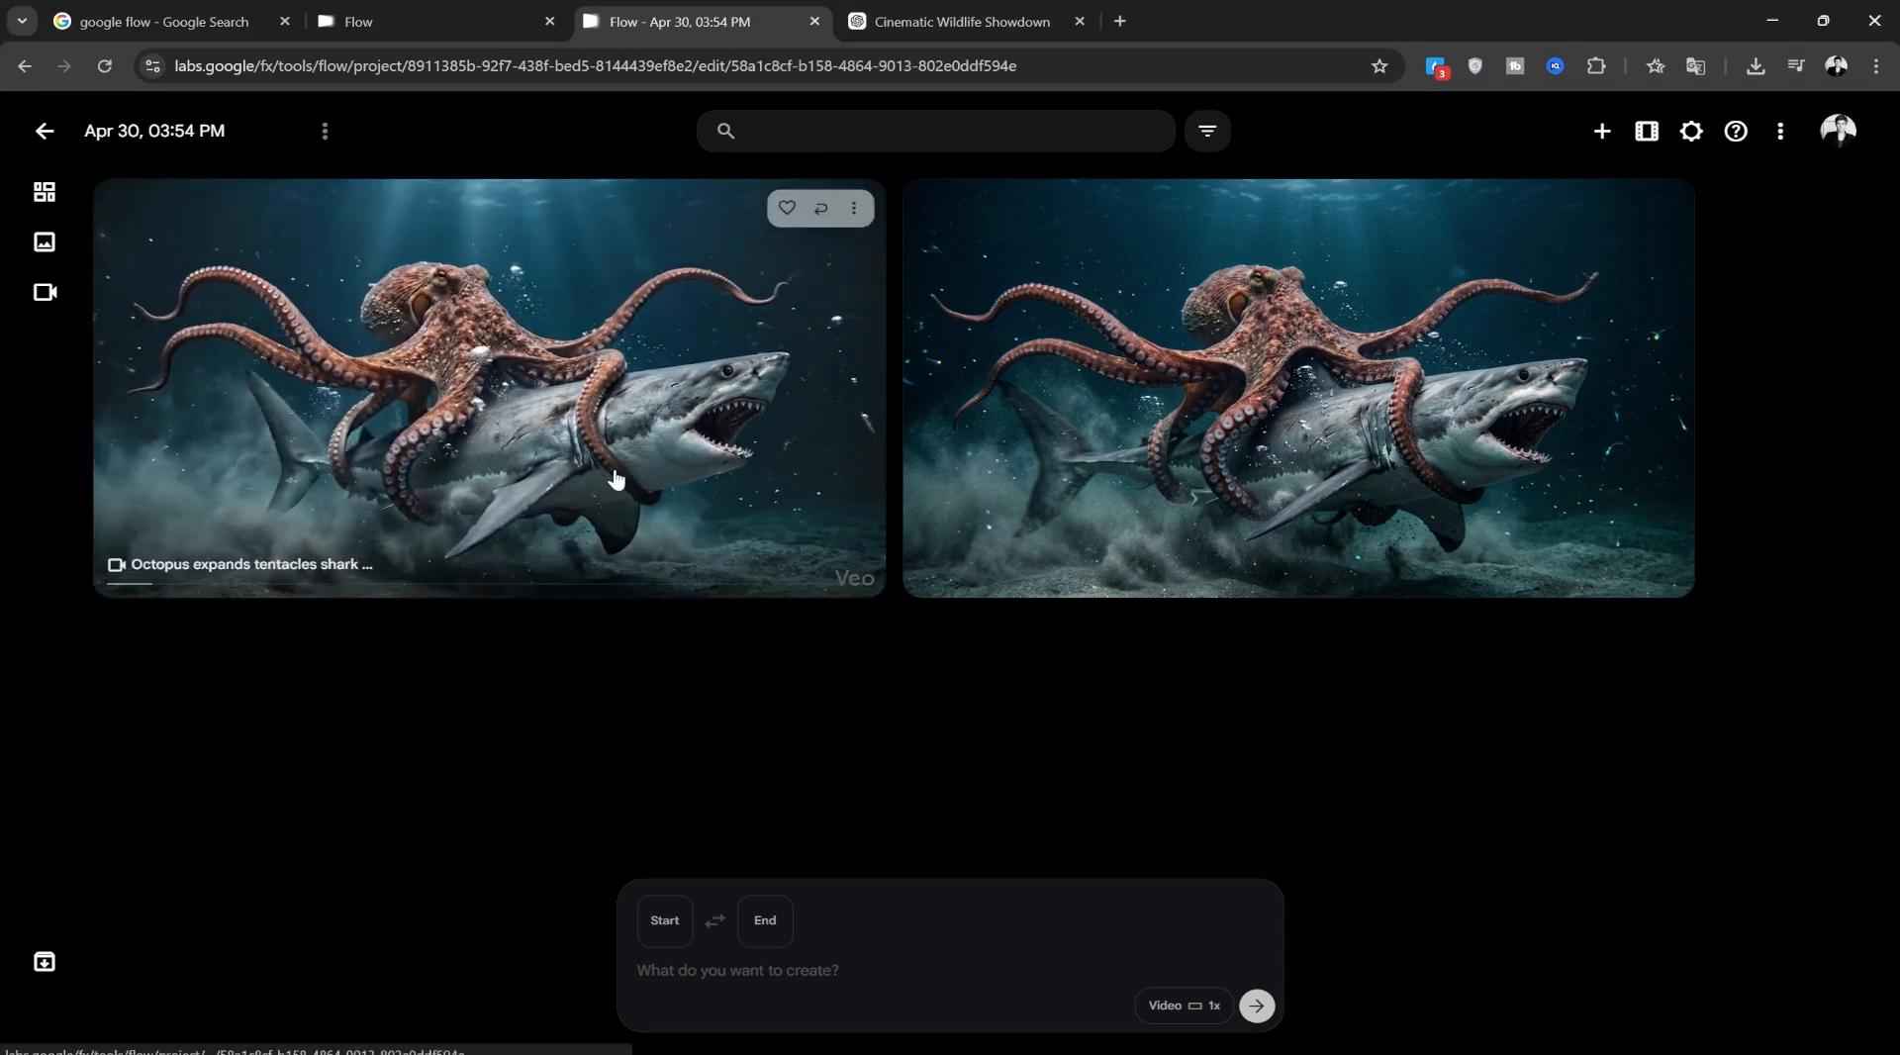
left_click(619, 479)
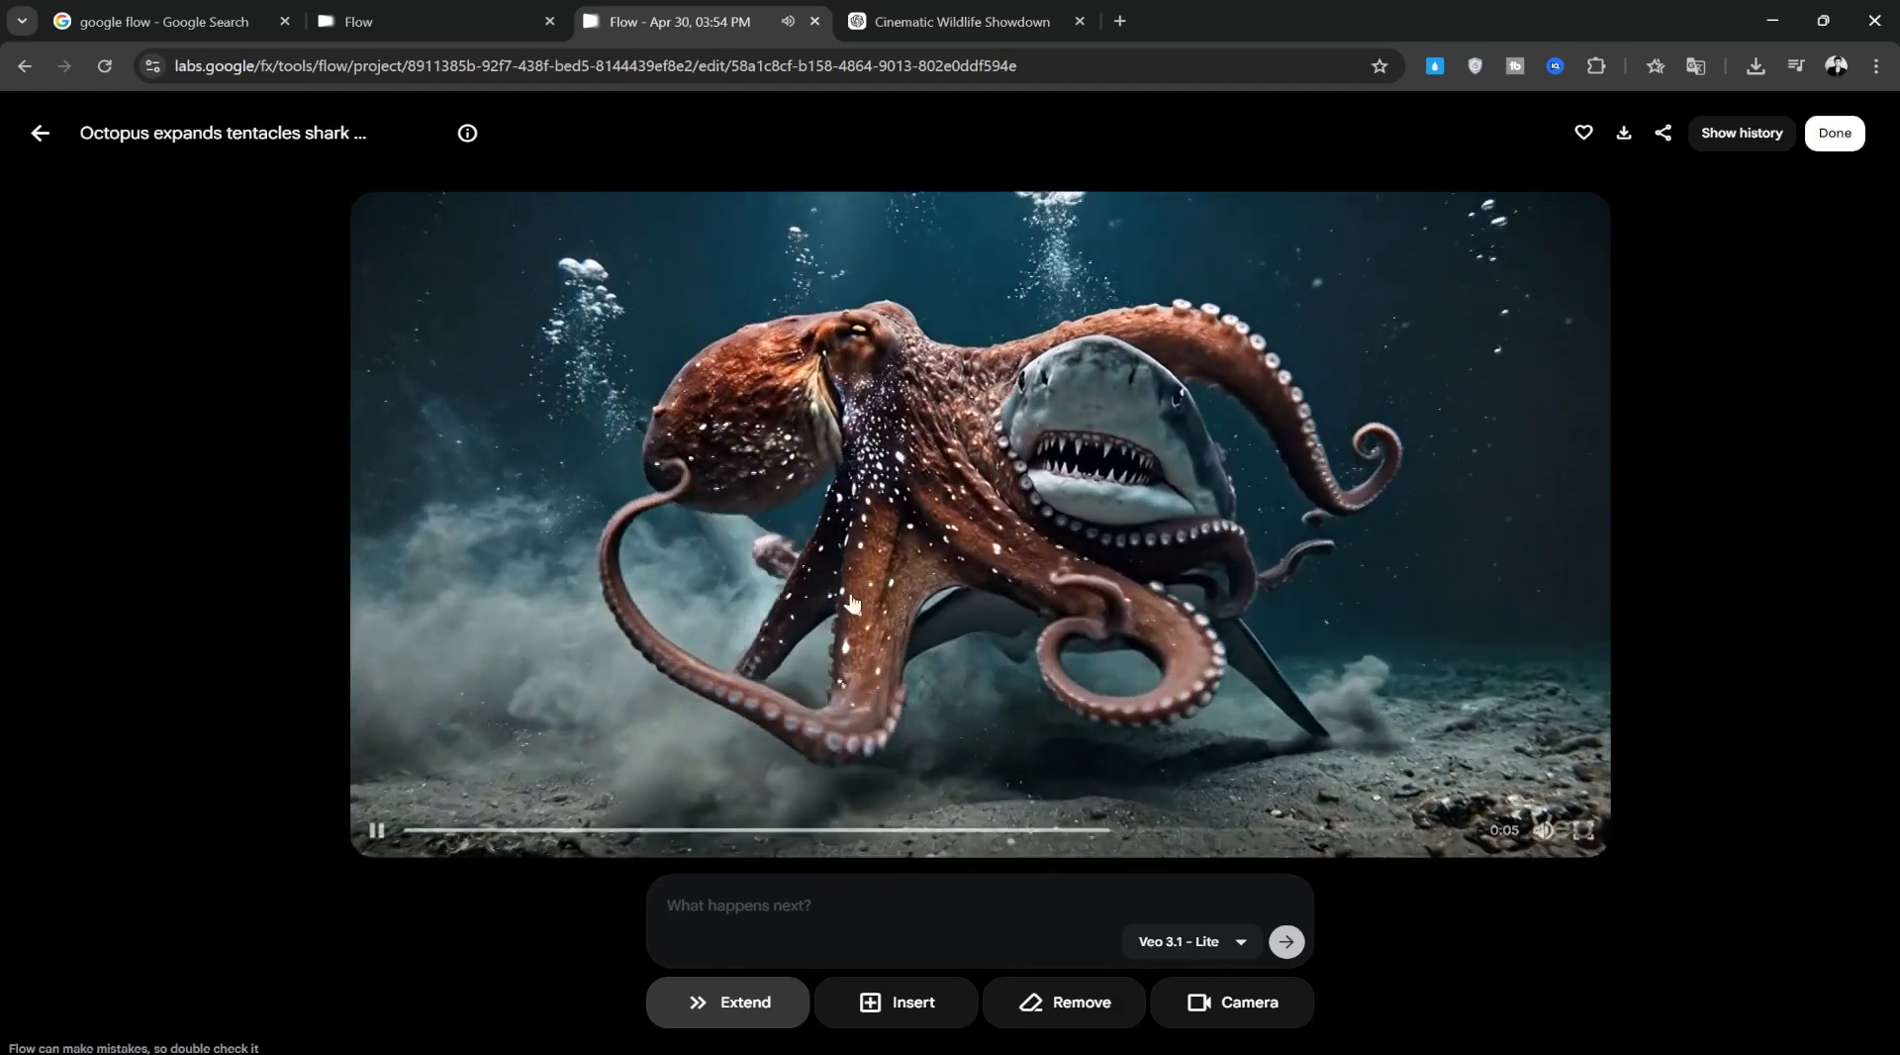
left_click(41, 133)
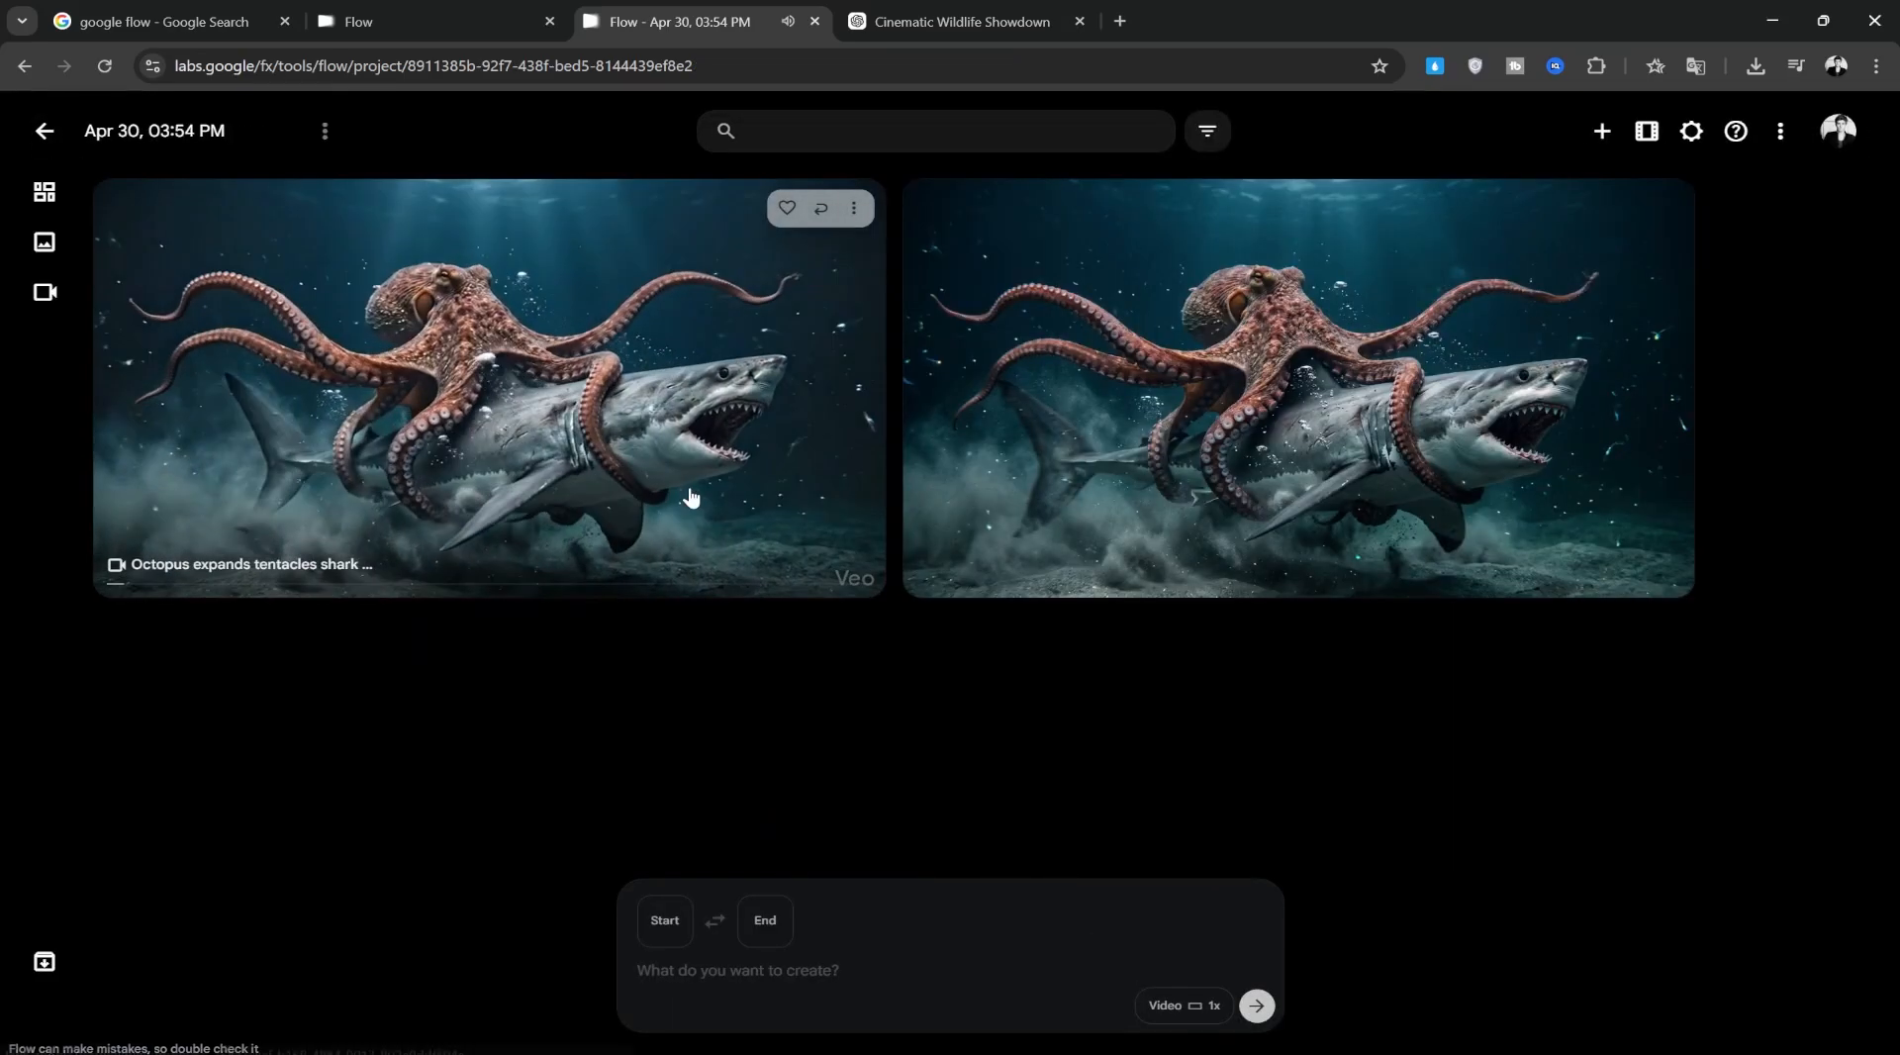
Switch to ChatGPT and copy the image prompt of Scene 2 — First Strike
left_click(918, 21)
scroll(665, 689, "down", 4)
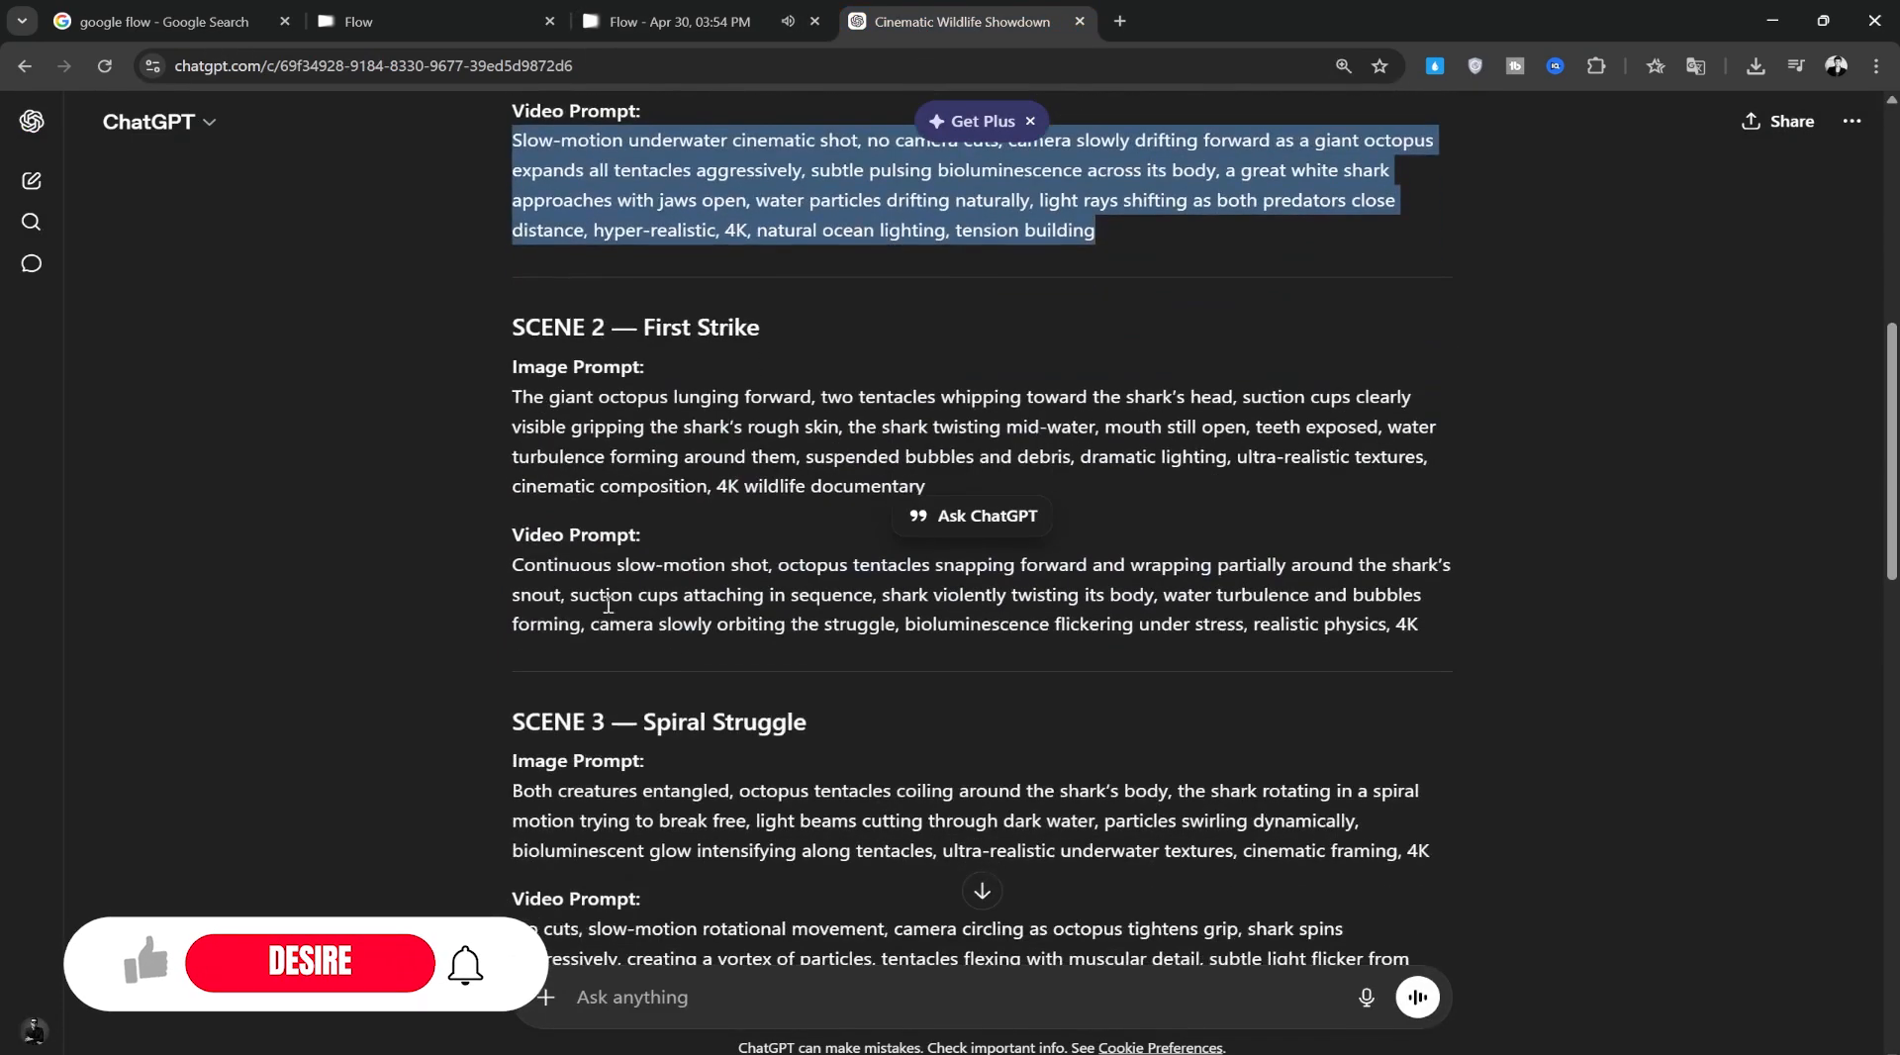
left_click_drag(512, 397, 929, 487)
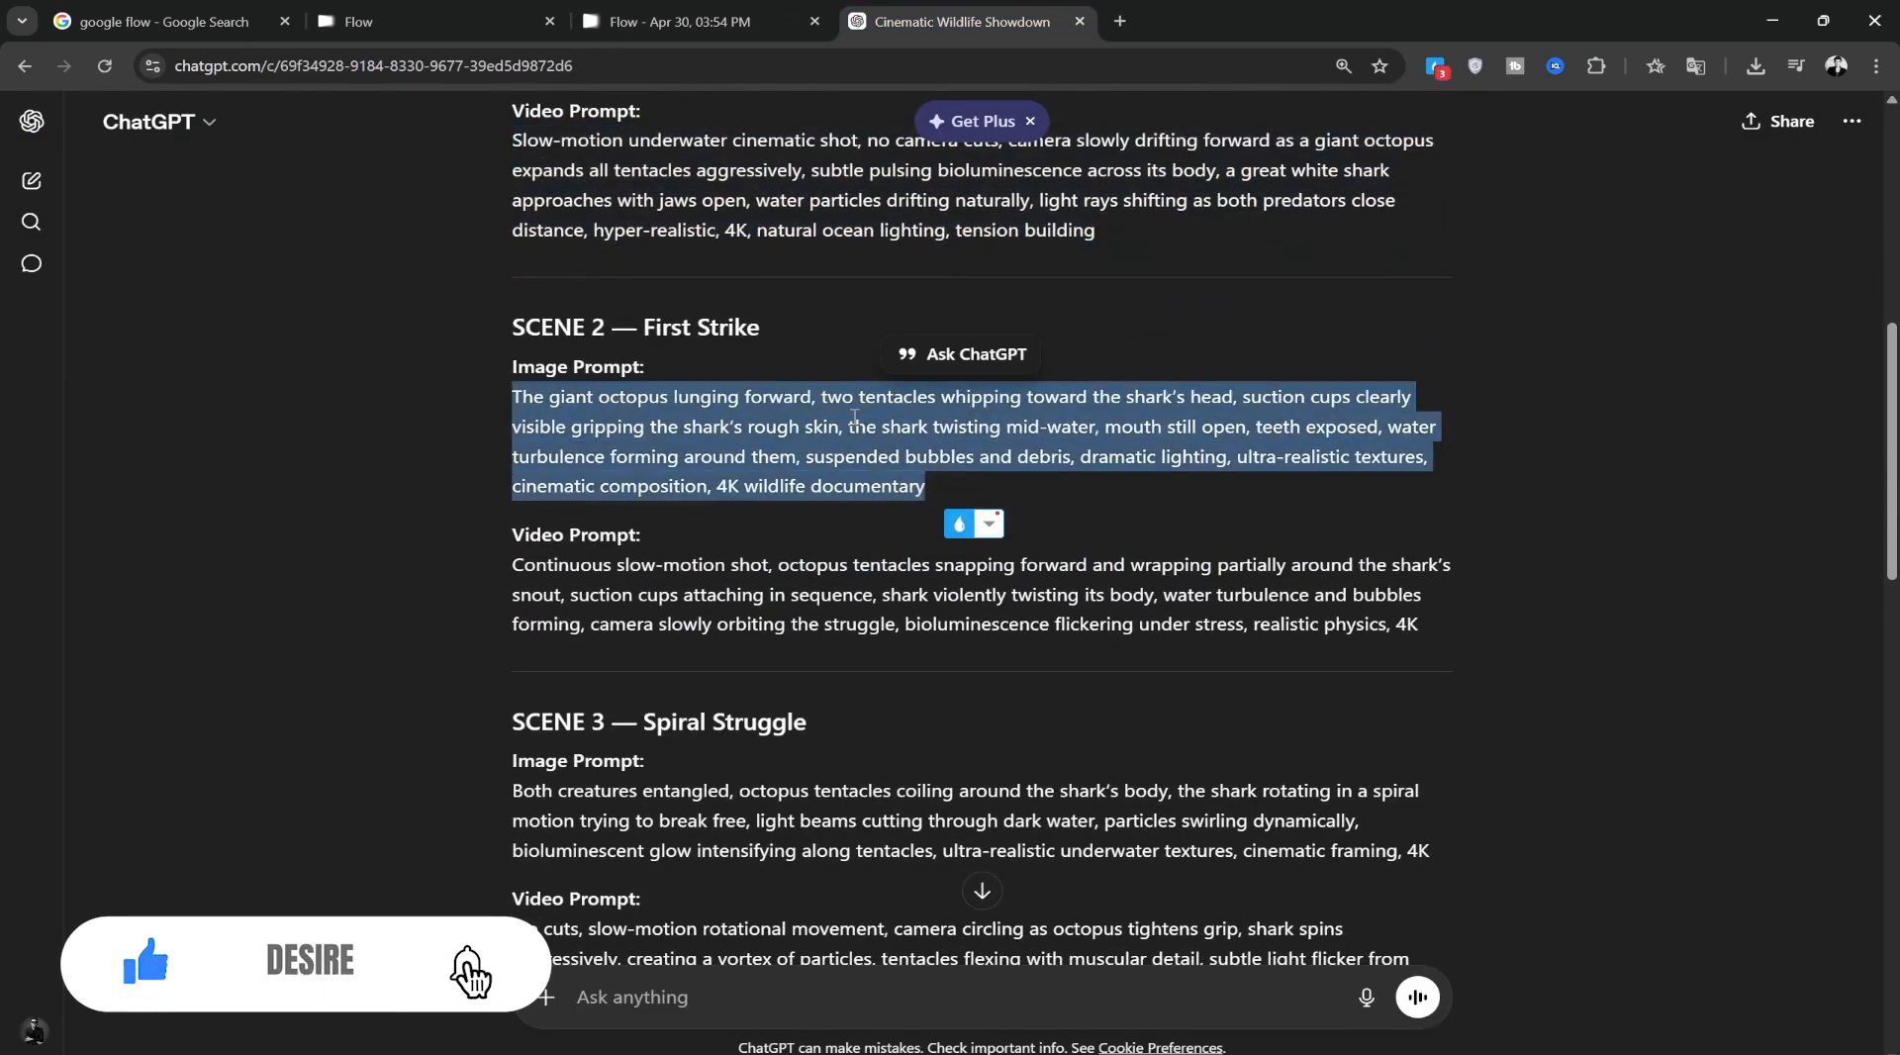
Return to the Flow project and switch generation from video back to image
left_click(693, 21)
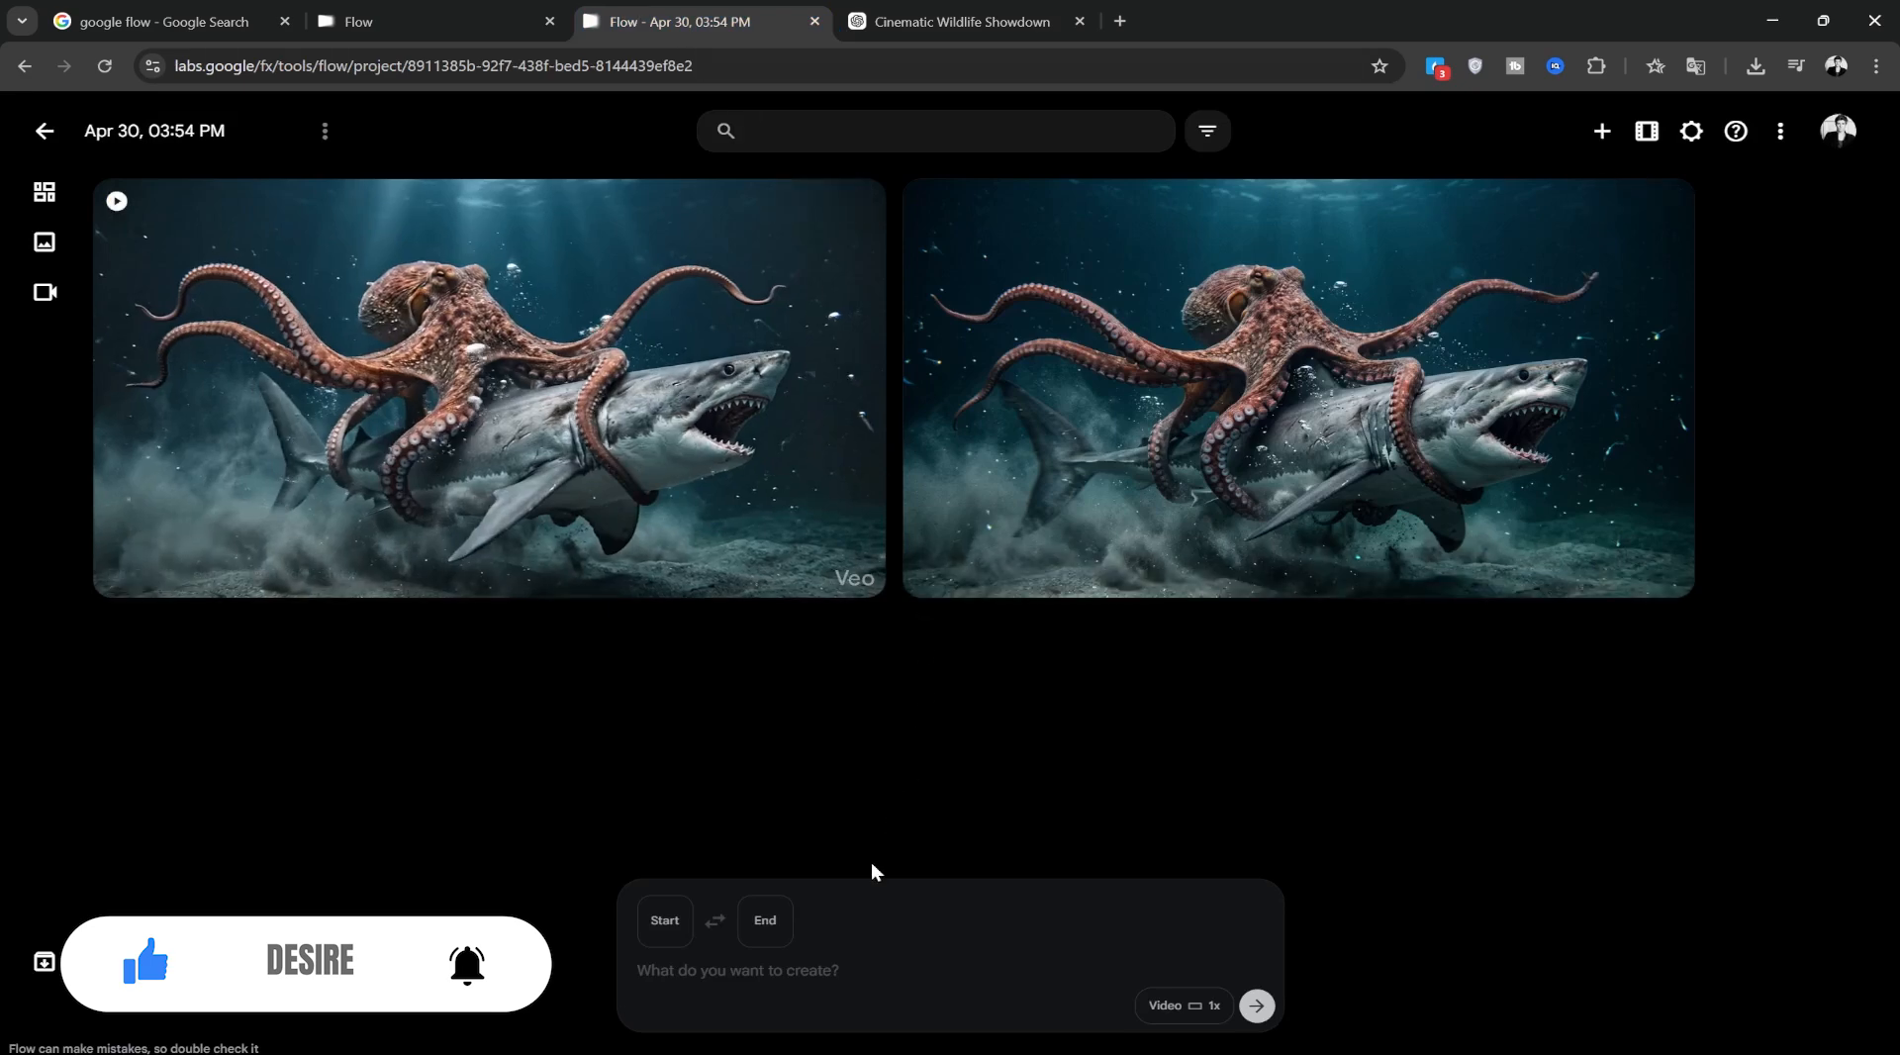
left_click(1164, 1005)
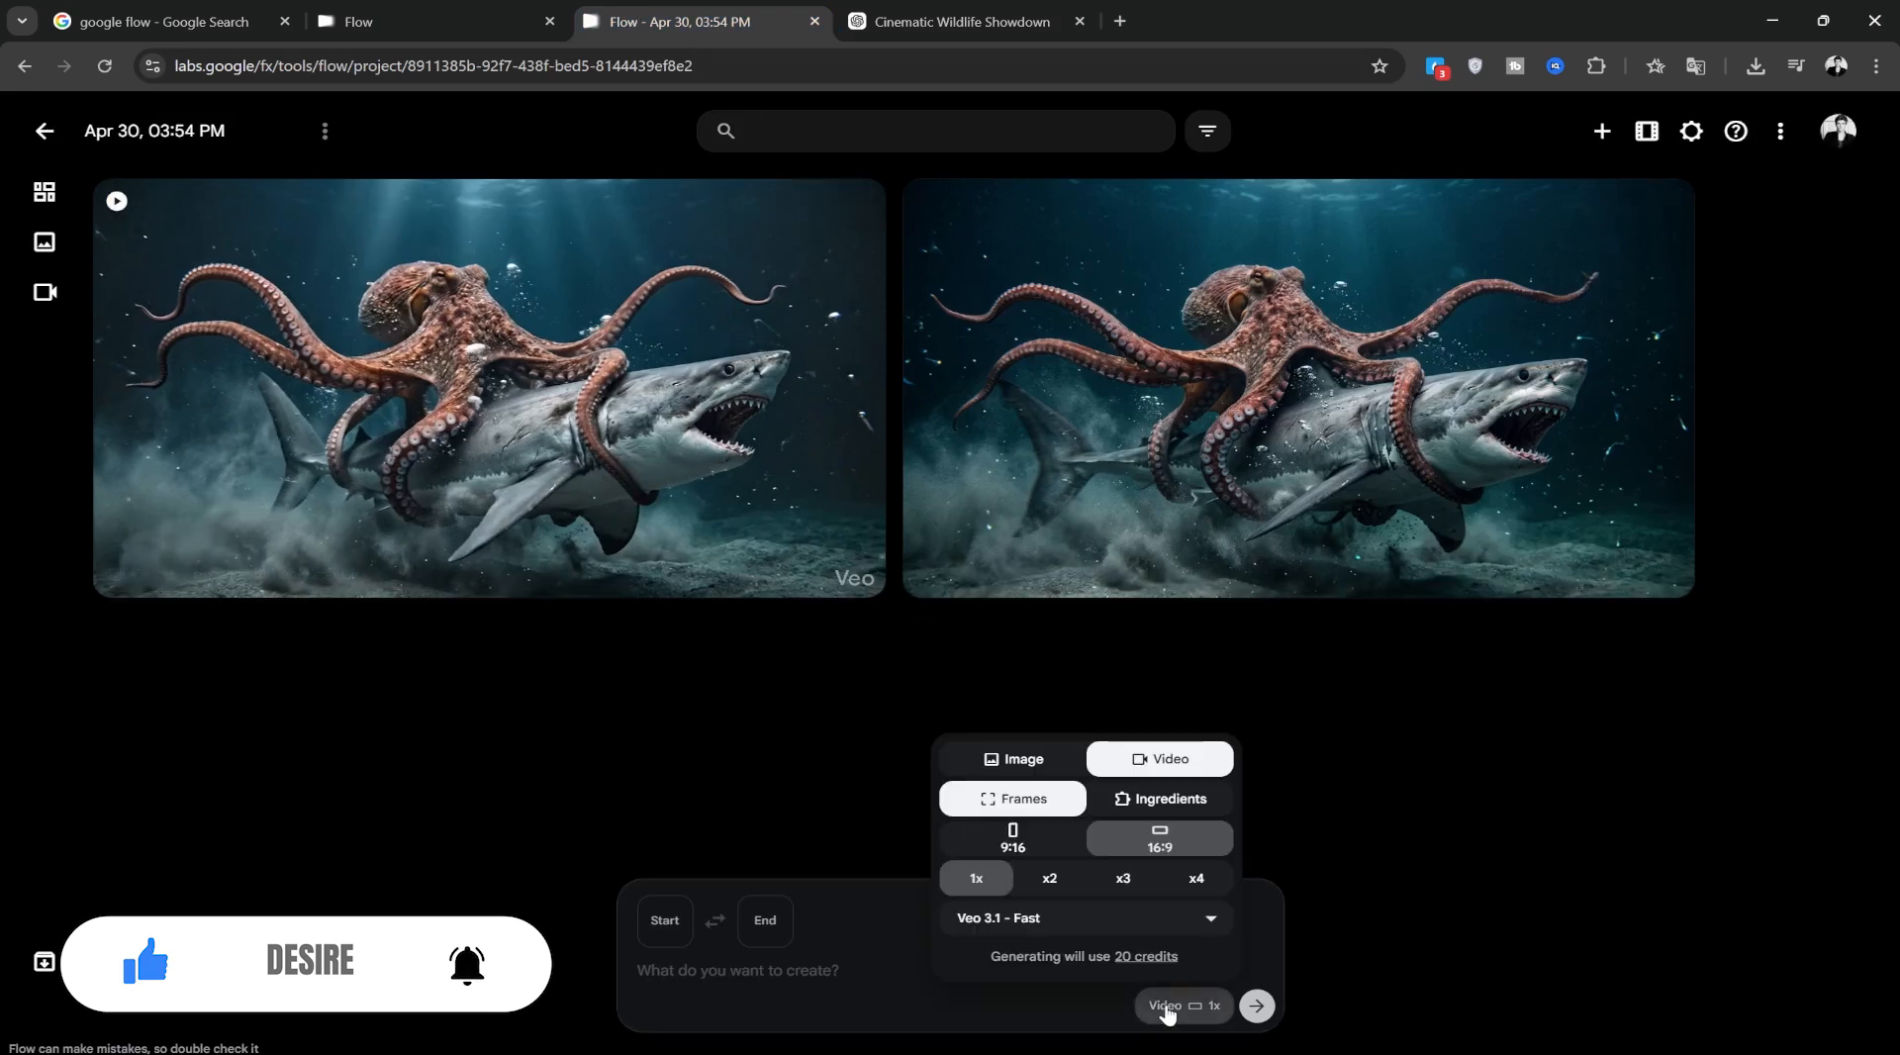
left_click(1008, 763)
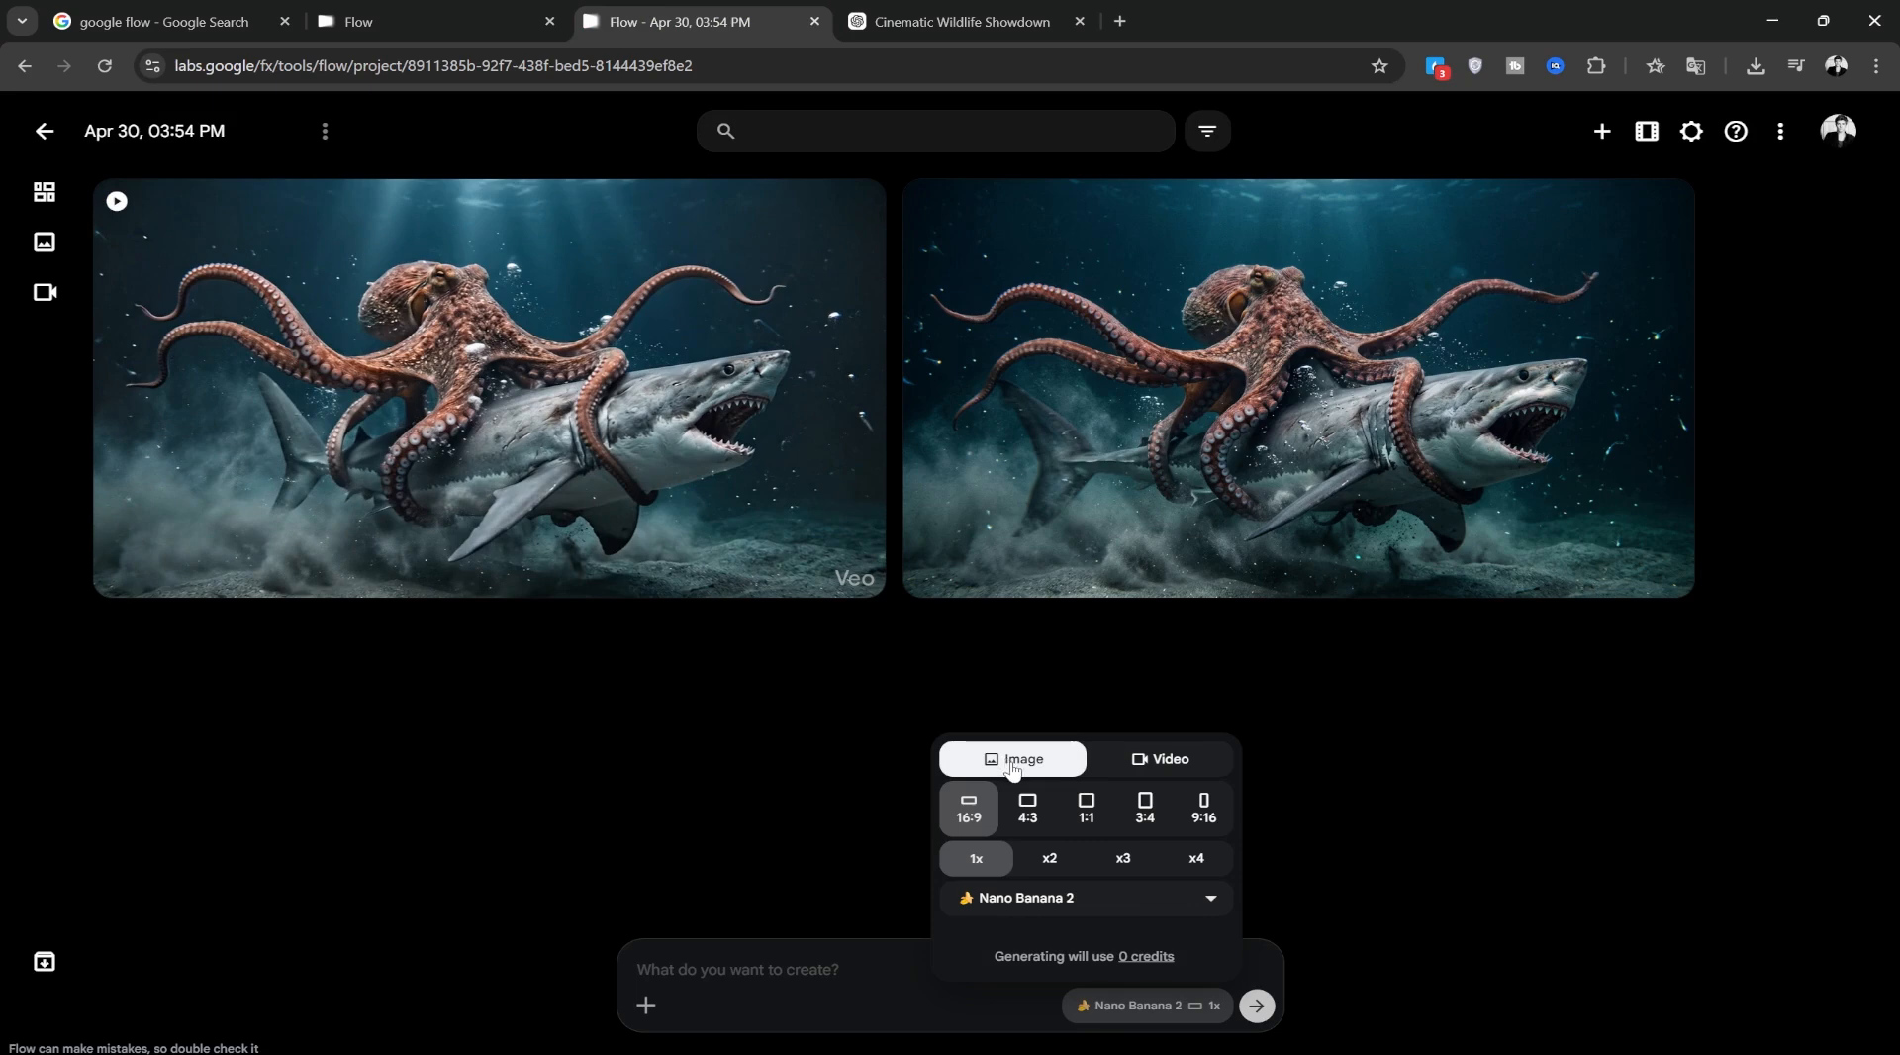
Set image generation to the 9:16 aspect ratio with the Nano Banana Pro model
left_click(1205, 810)
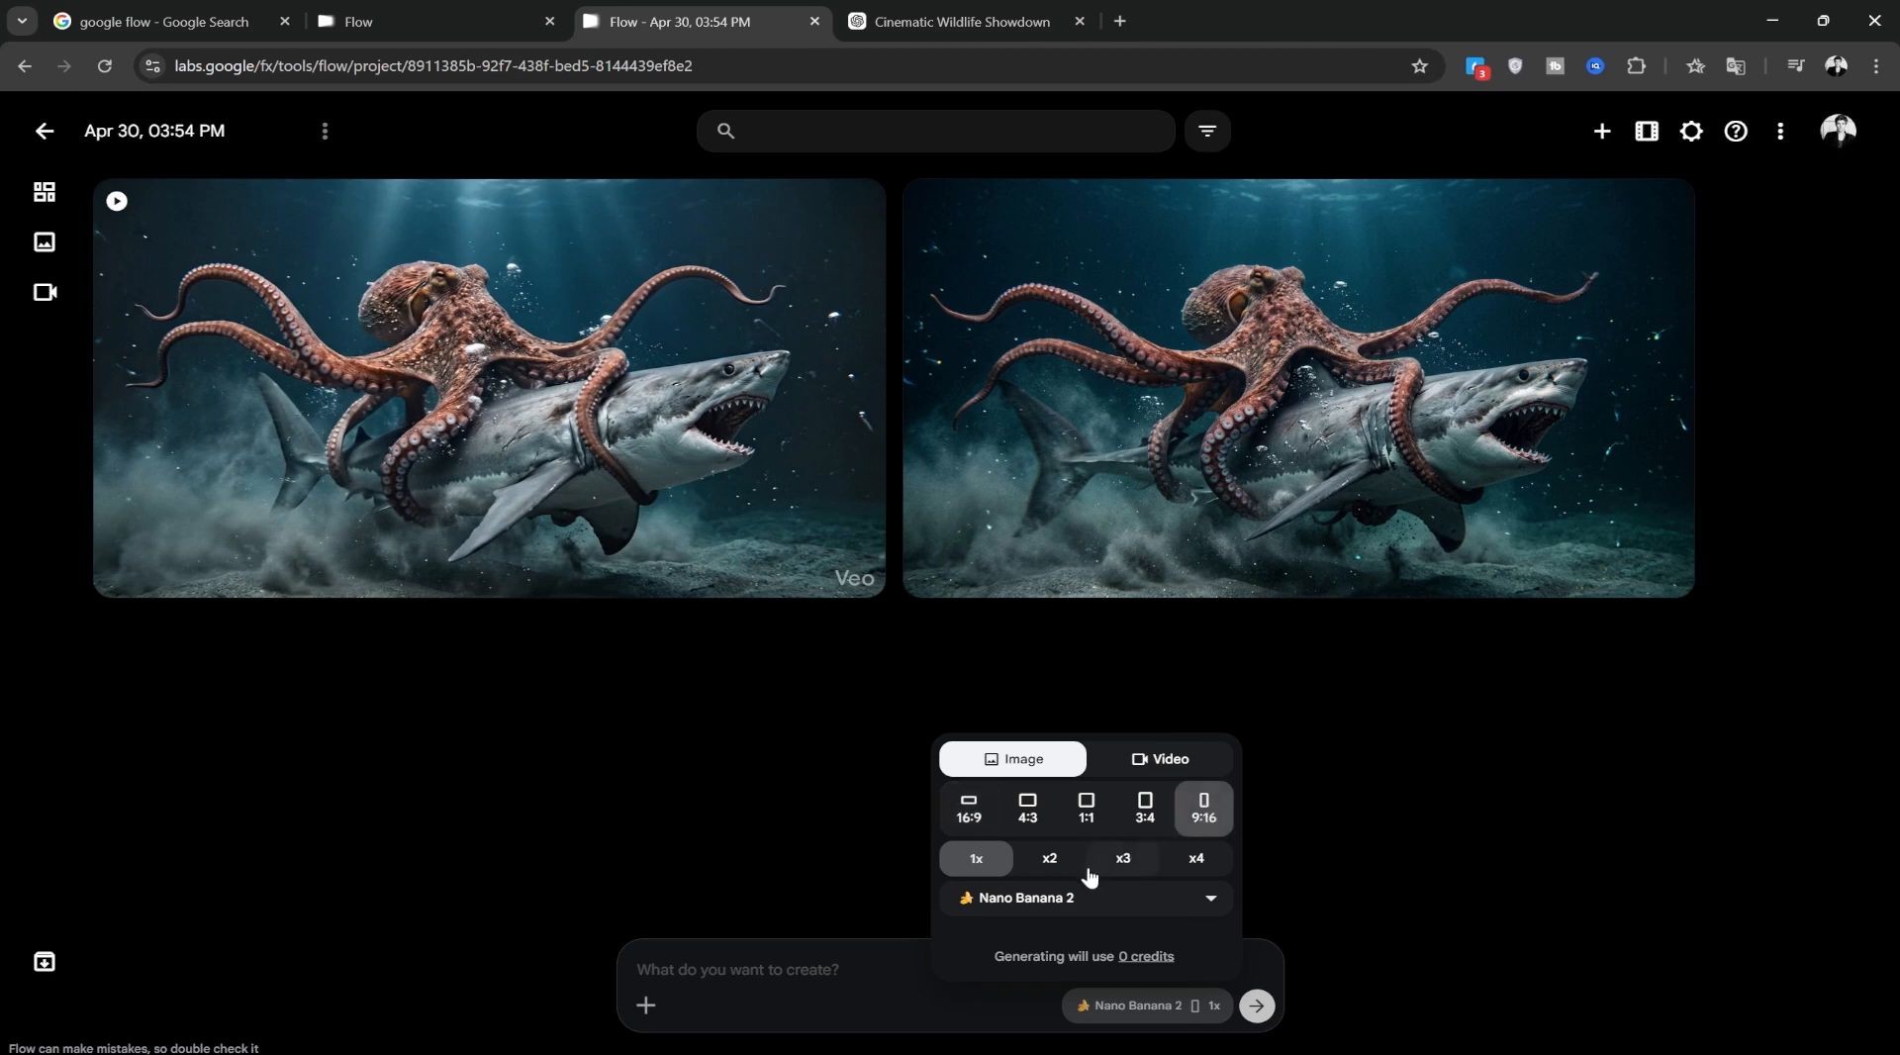
left_click(1051, 903)
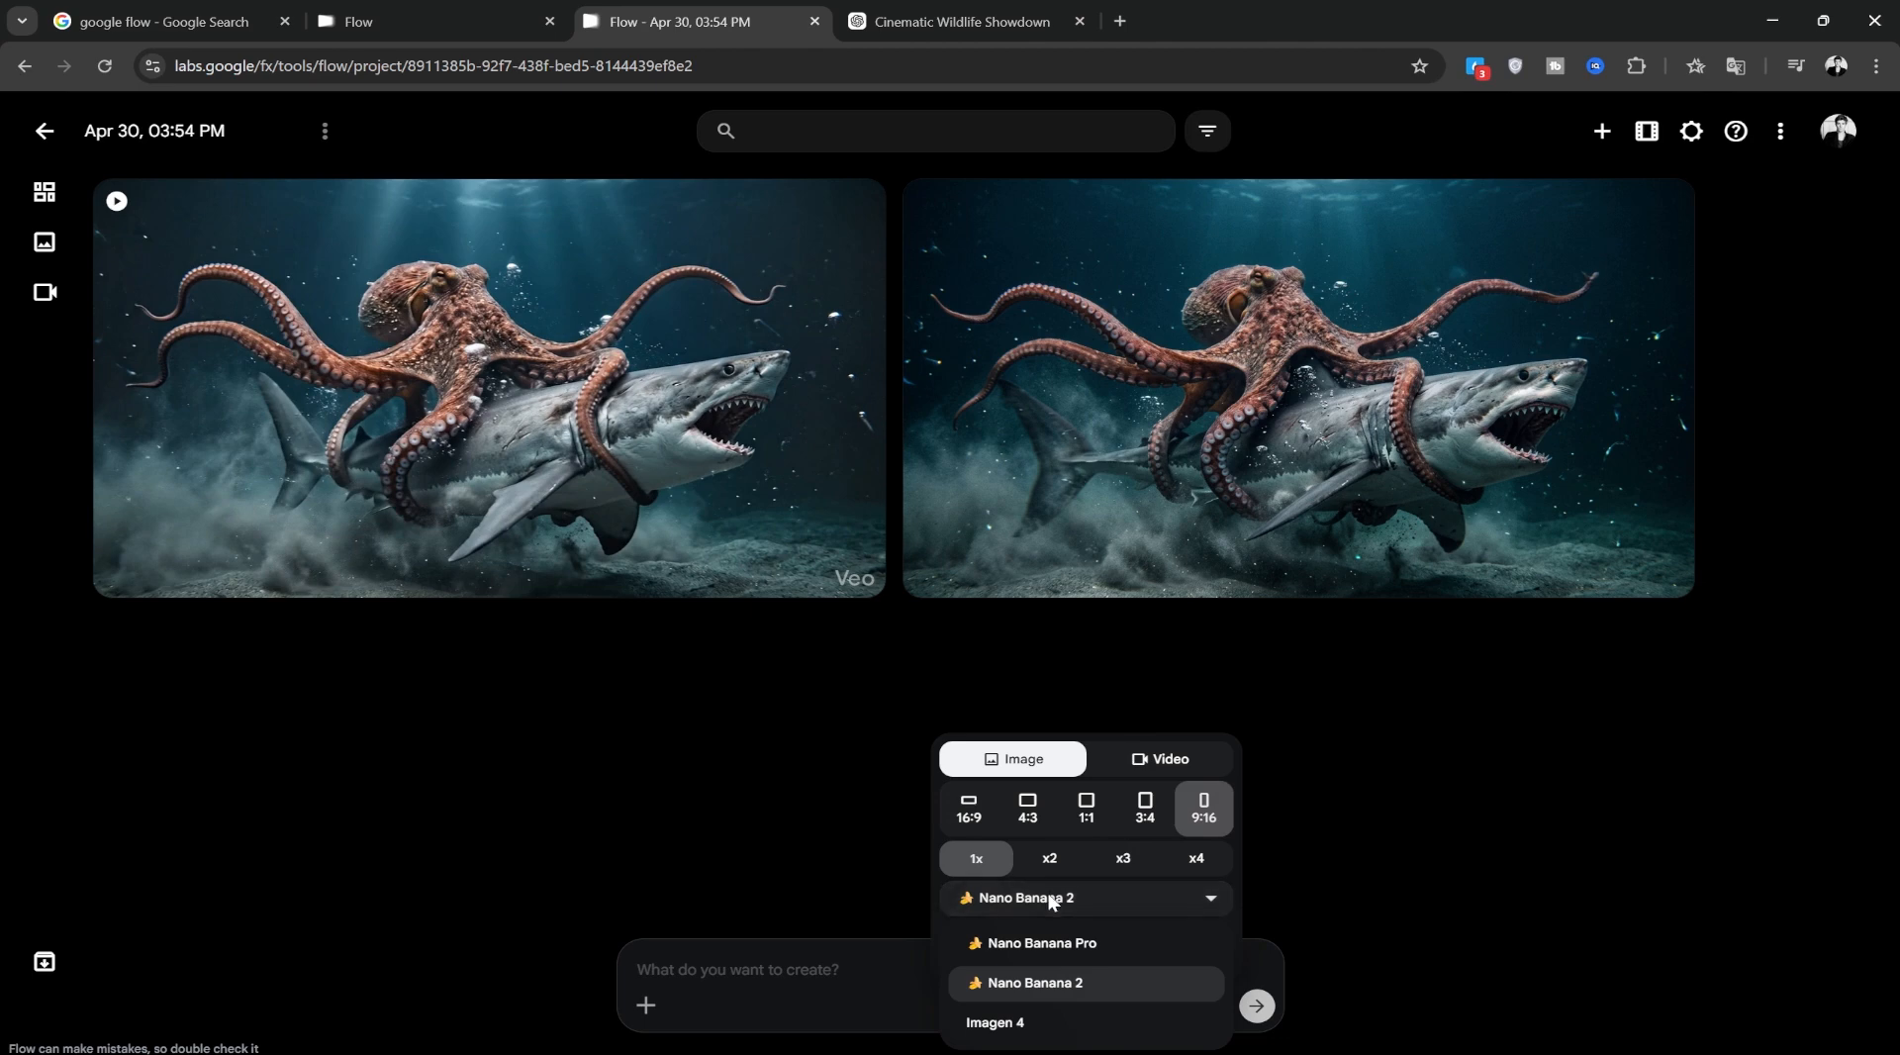
left_click(1061, 945)
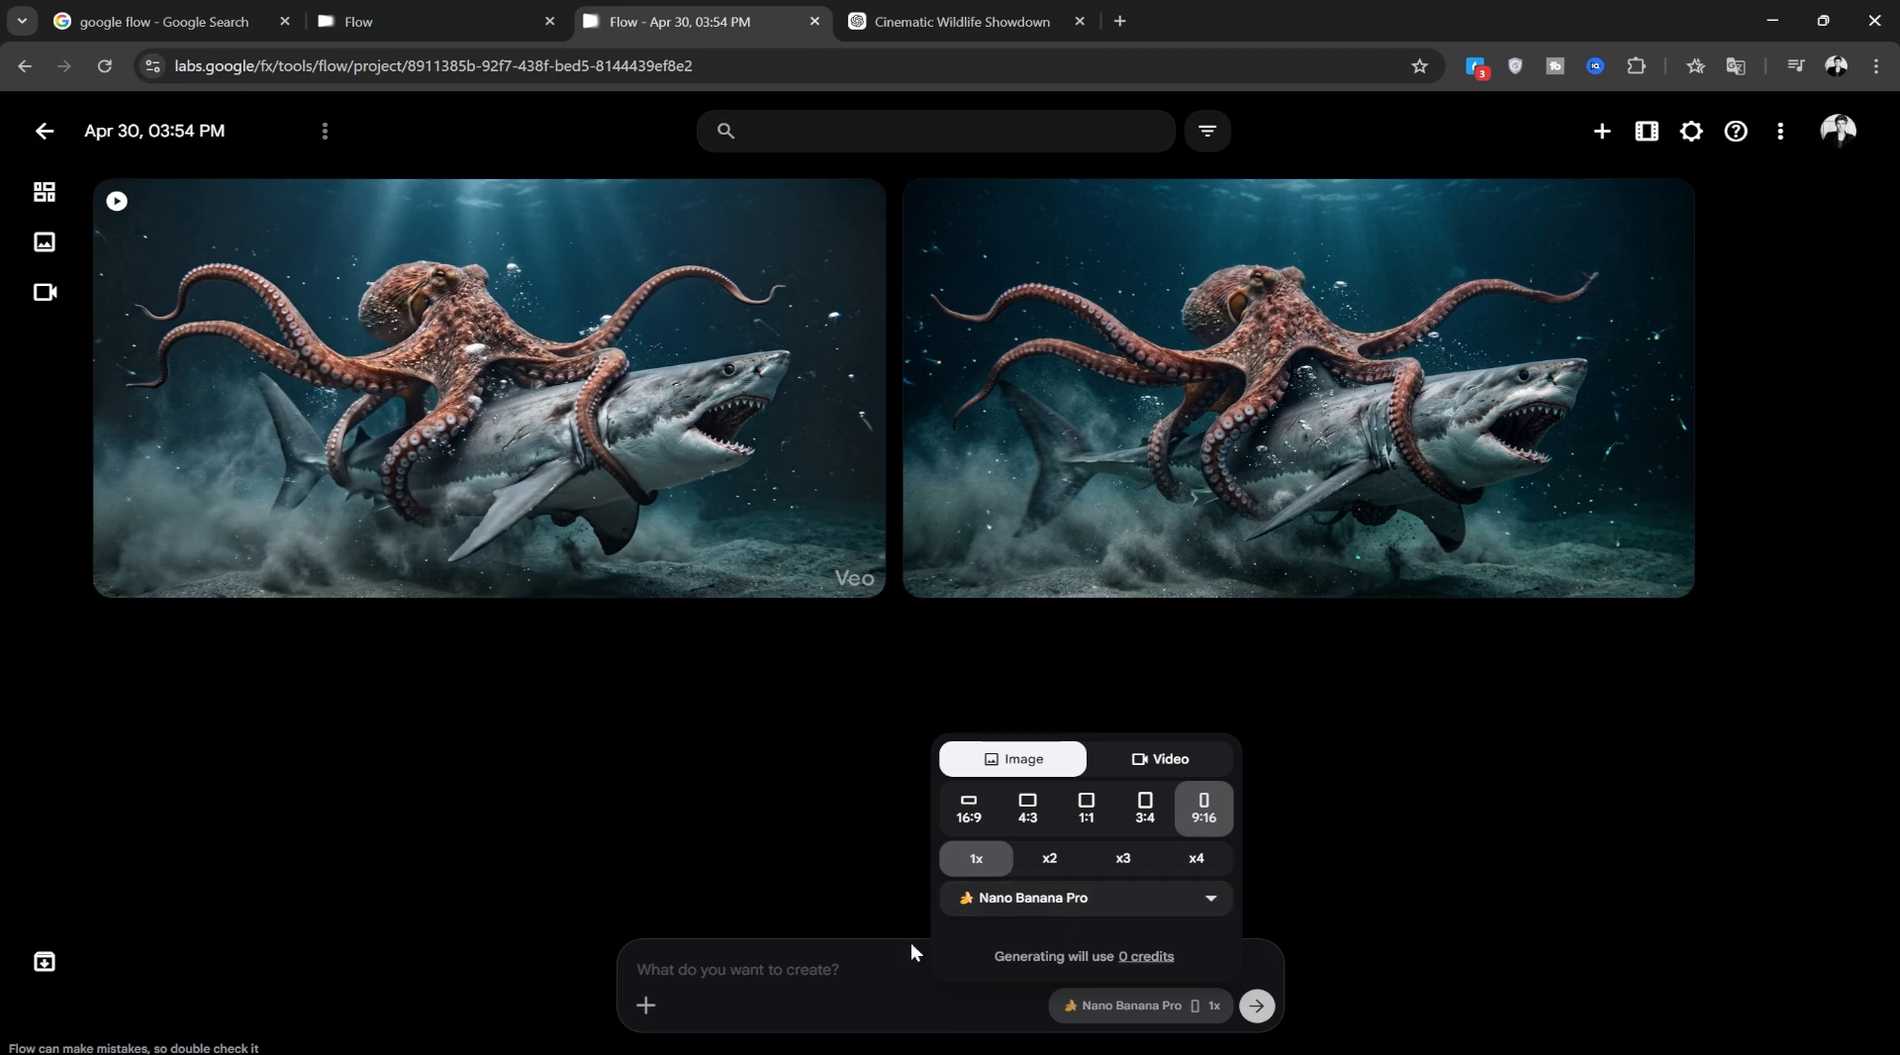
Generate an image from the pasted prompt of a porcupine facing a black scorpion on a moonlit rocky outcrop, and view it enlarged
left_click(744, 965)
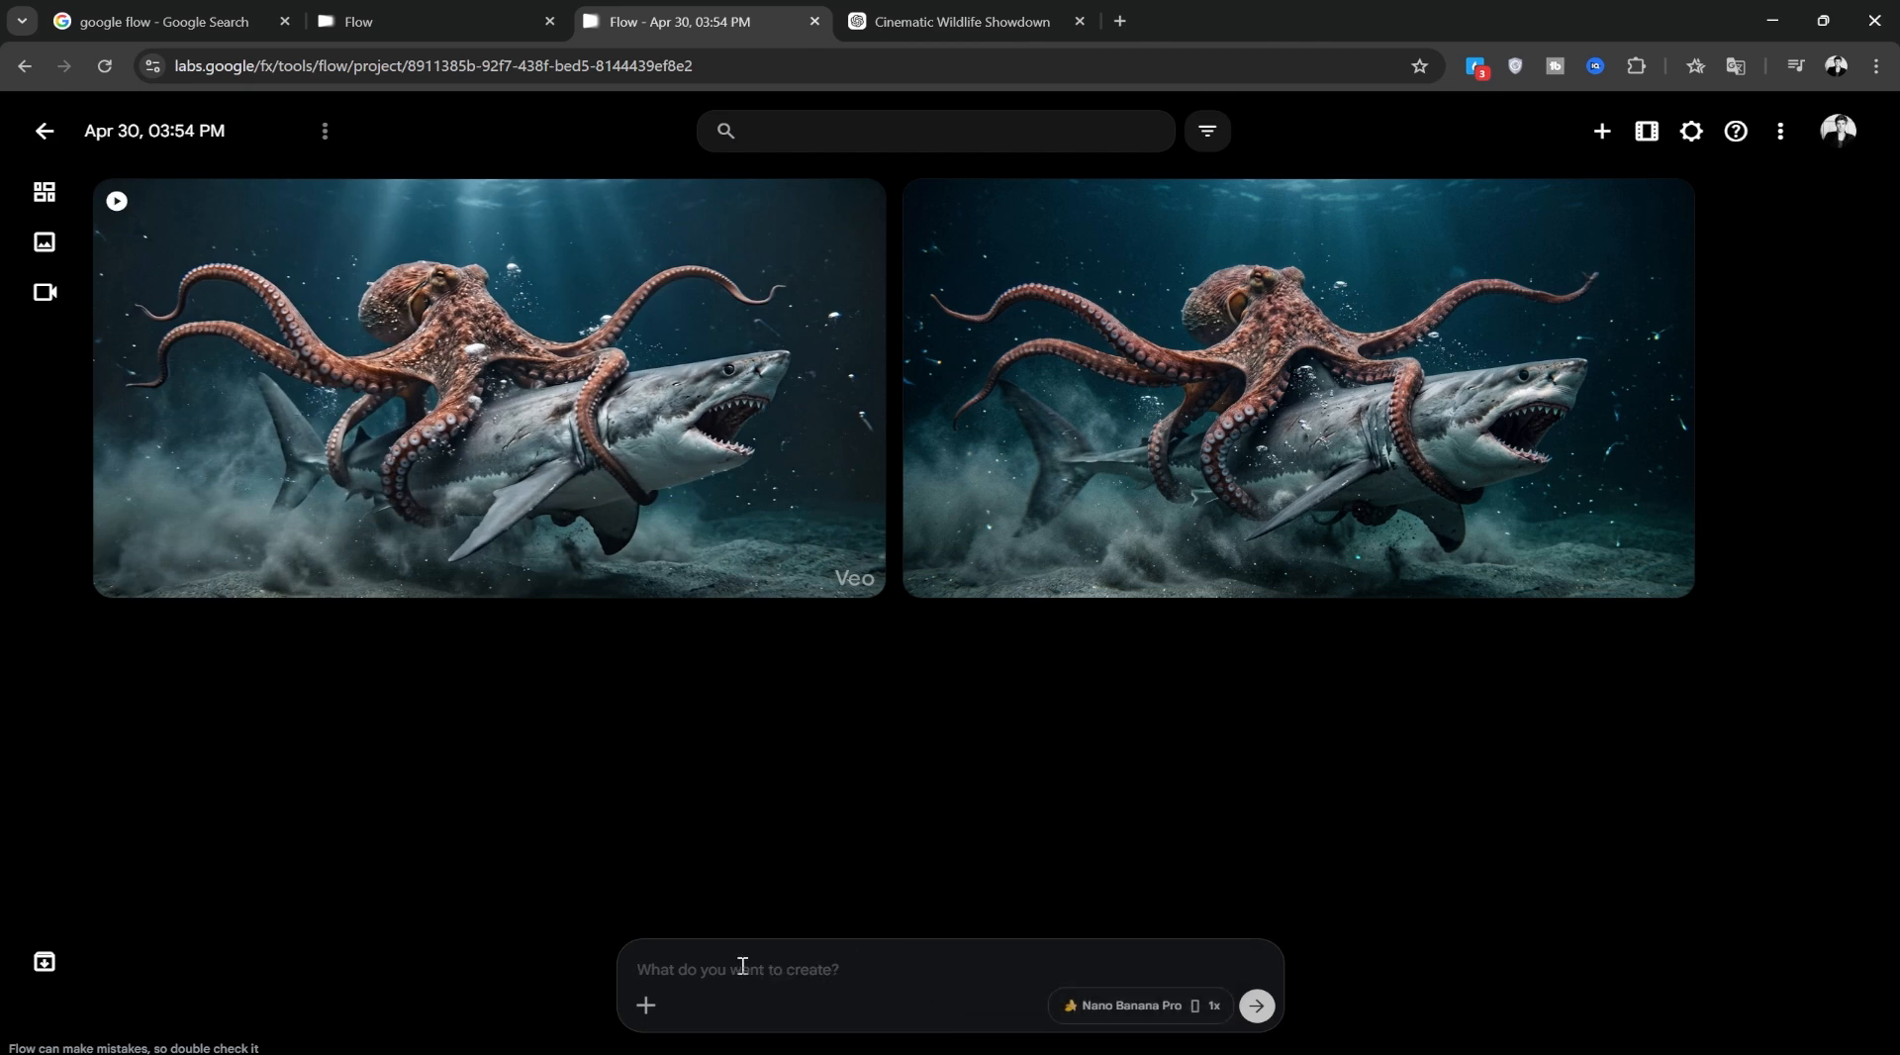
key("ctrl+v")
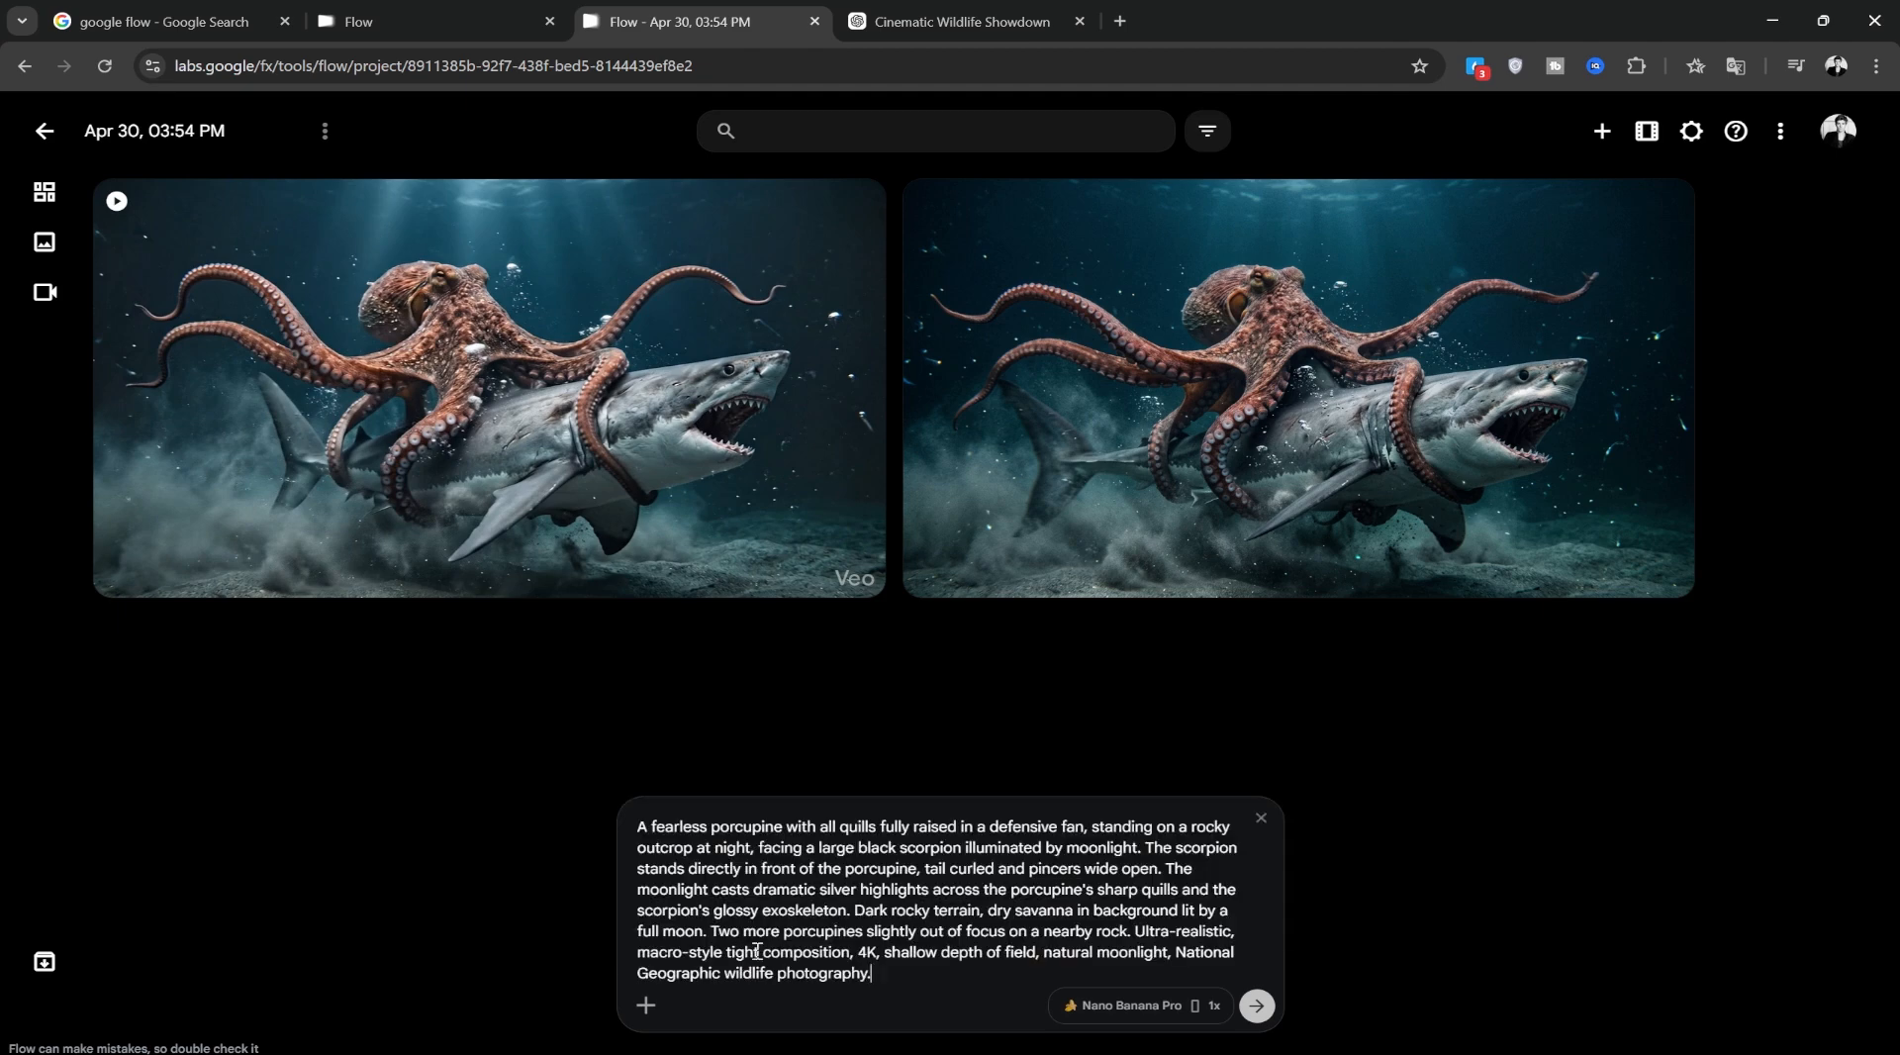
left_click(1257, 1005)
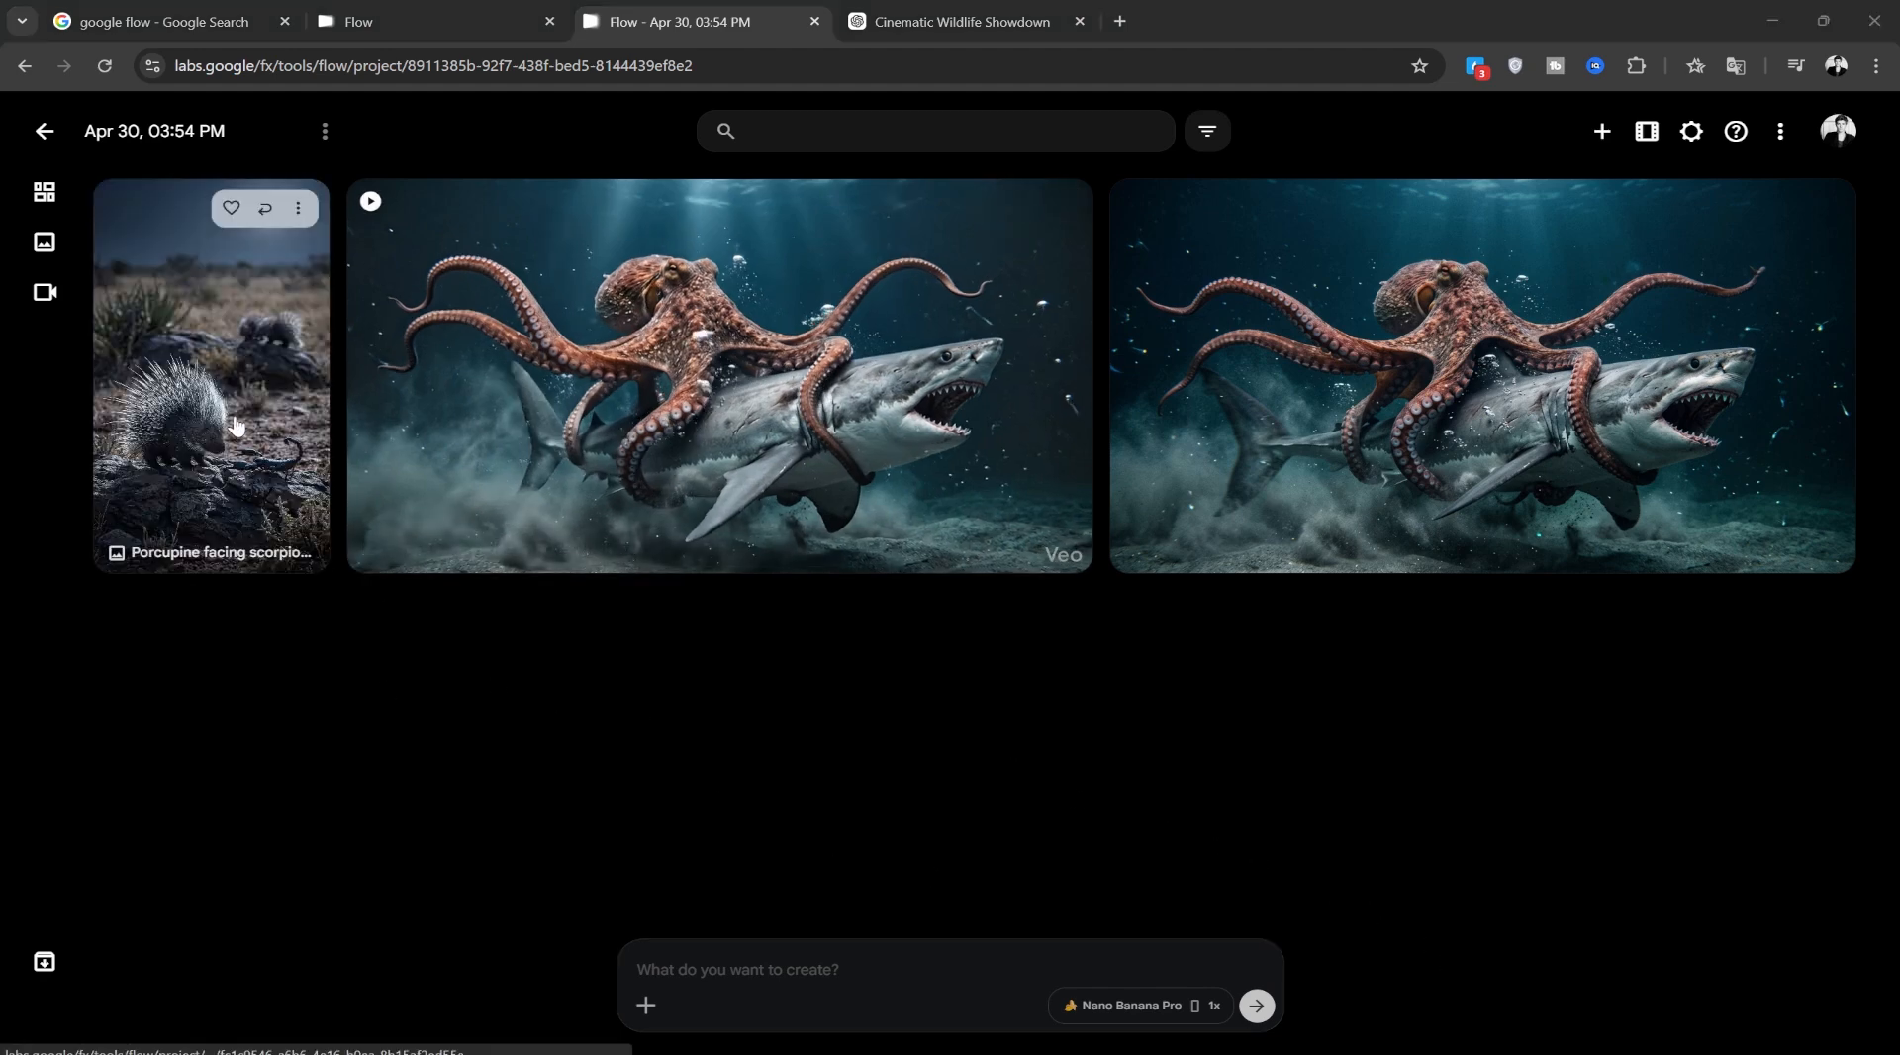
left_click(235, 426)
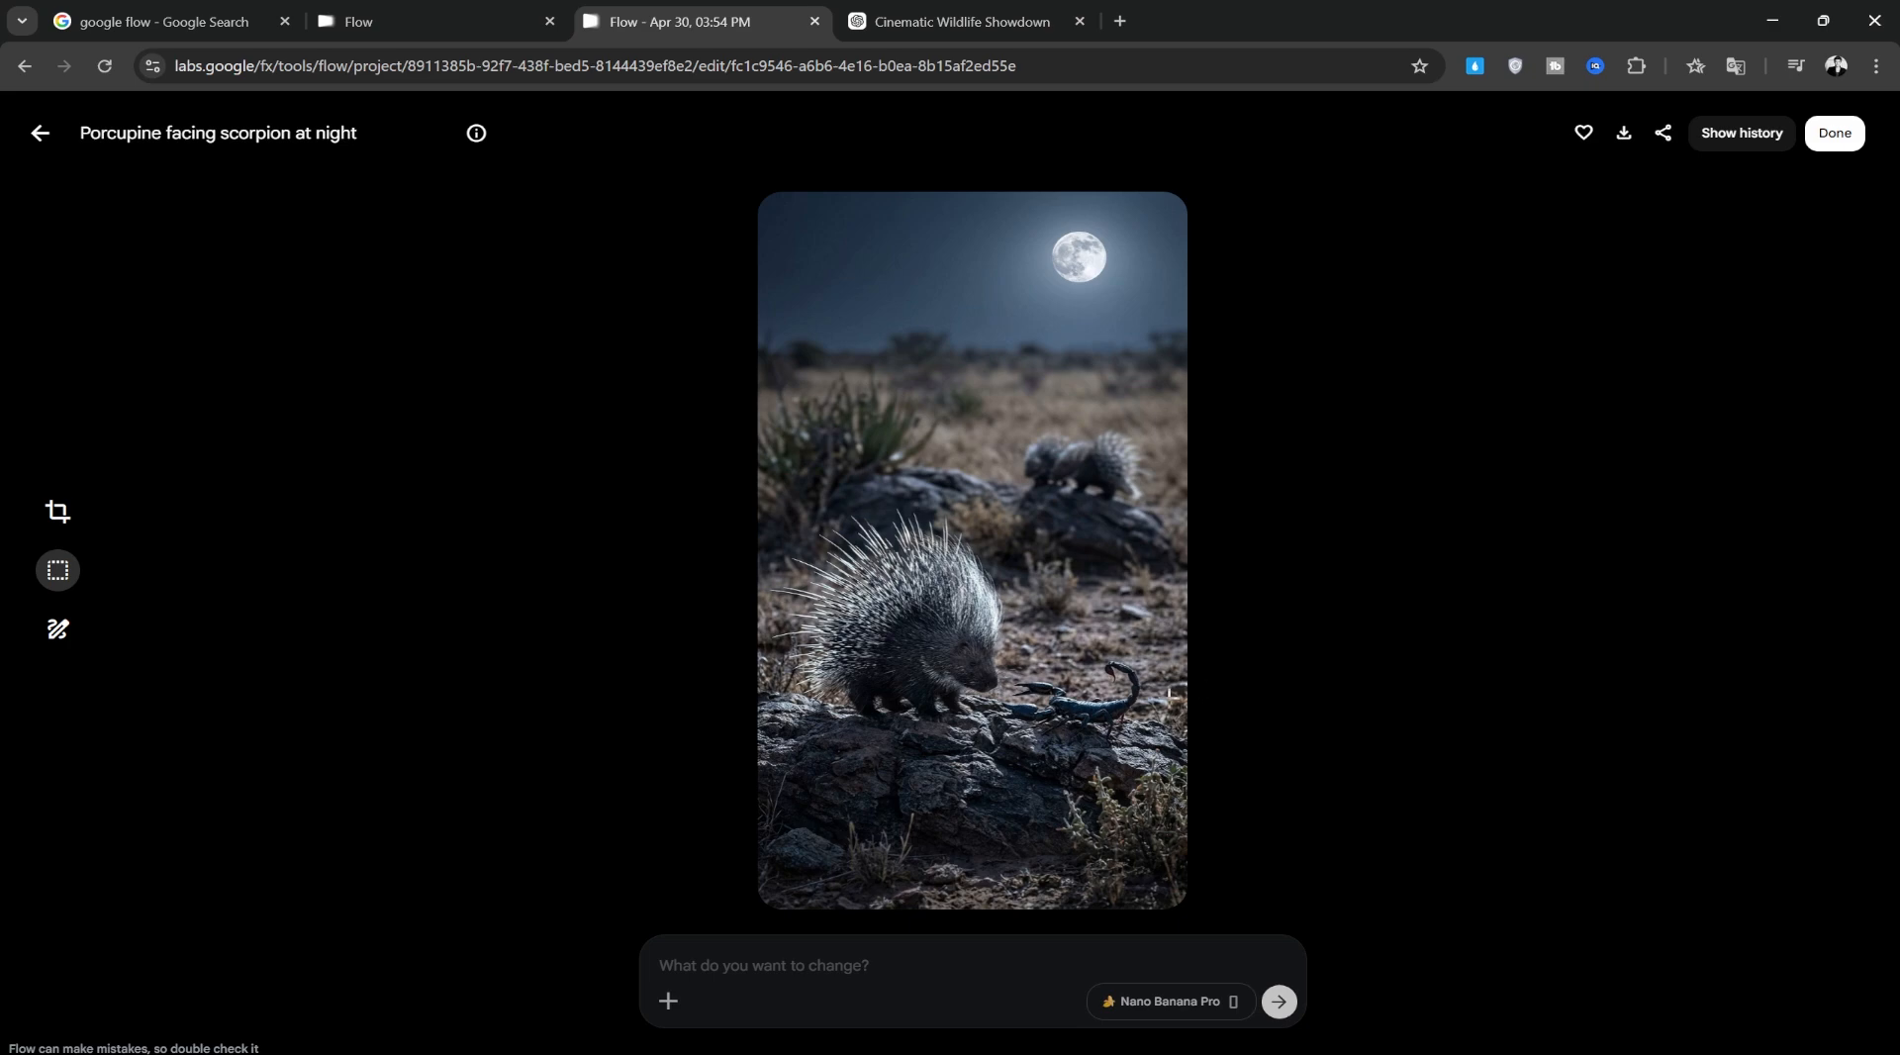
left_click(39, 132)
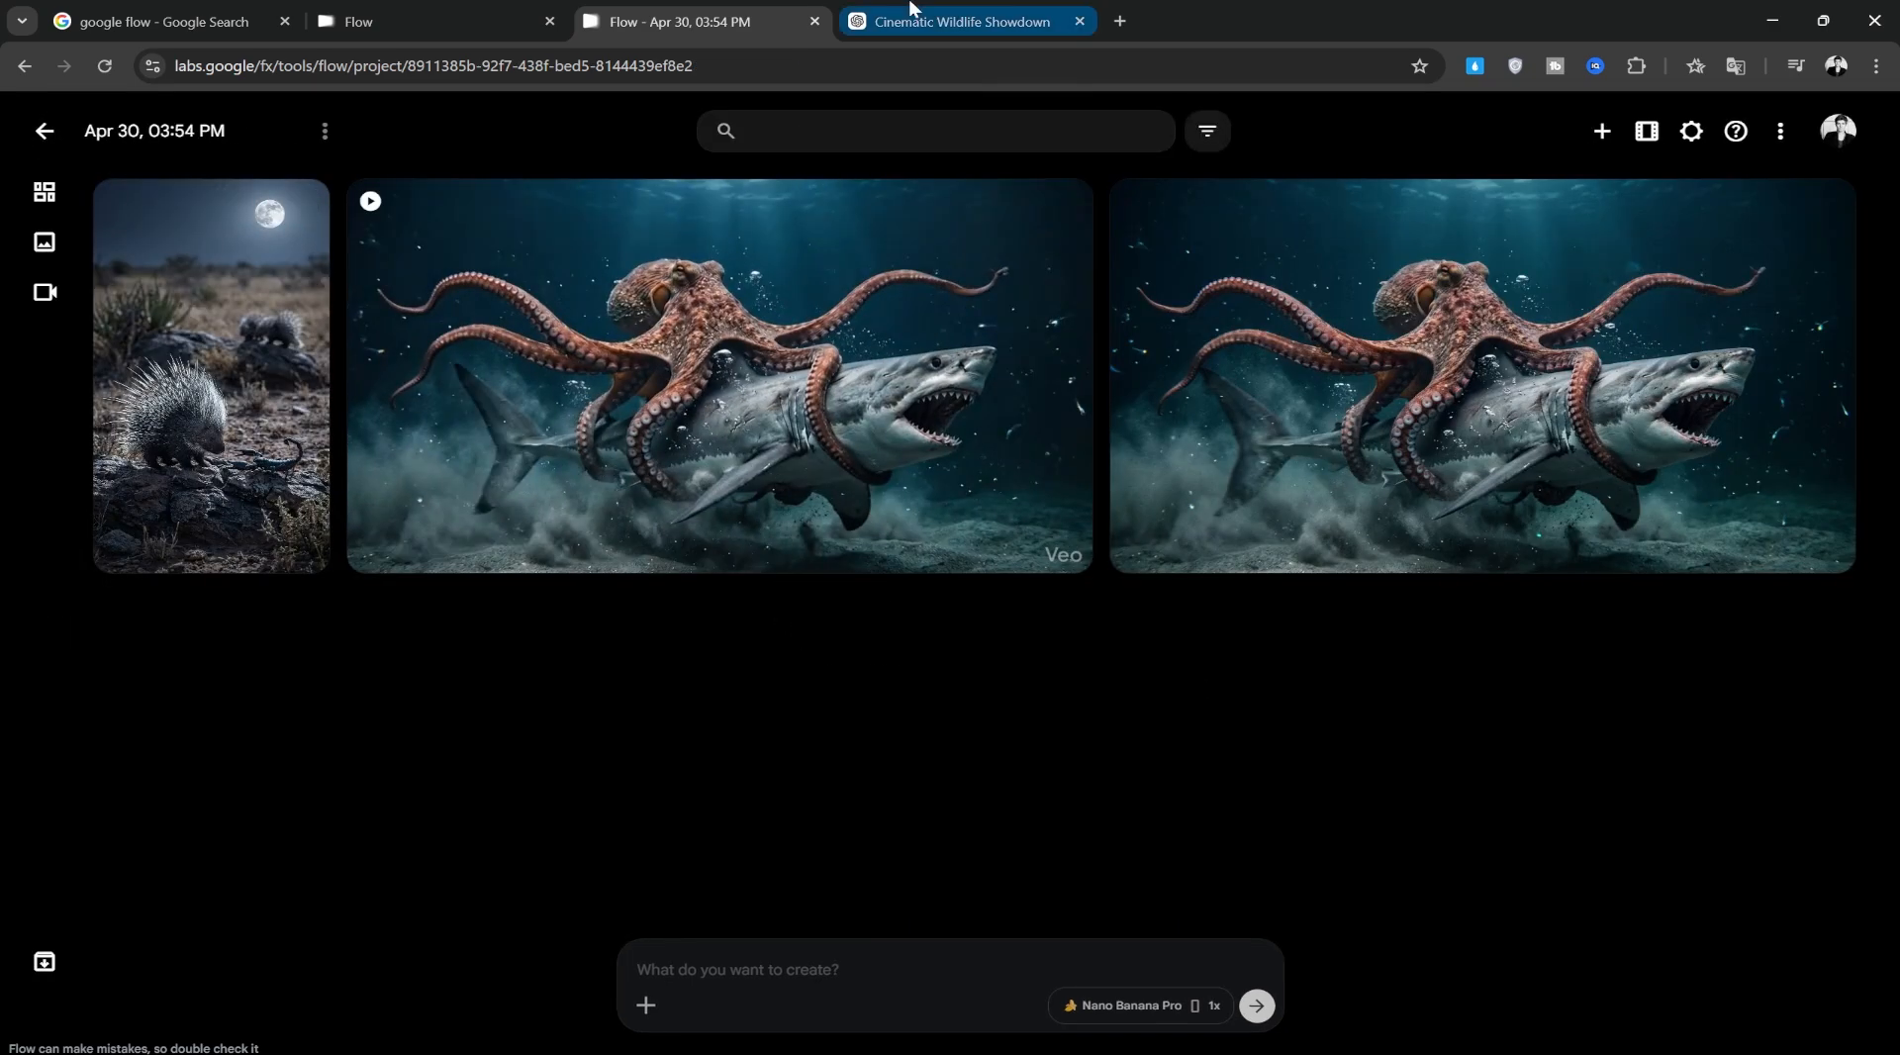
Switch to ChatGPT and copy the video prompt of Scene 2 — First Strike
left_click(950, 21)
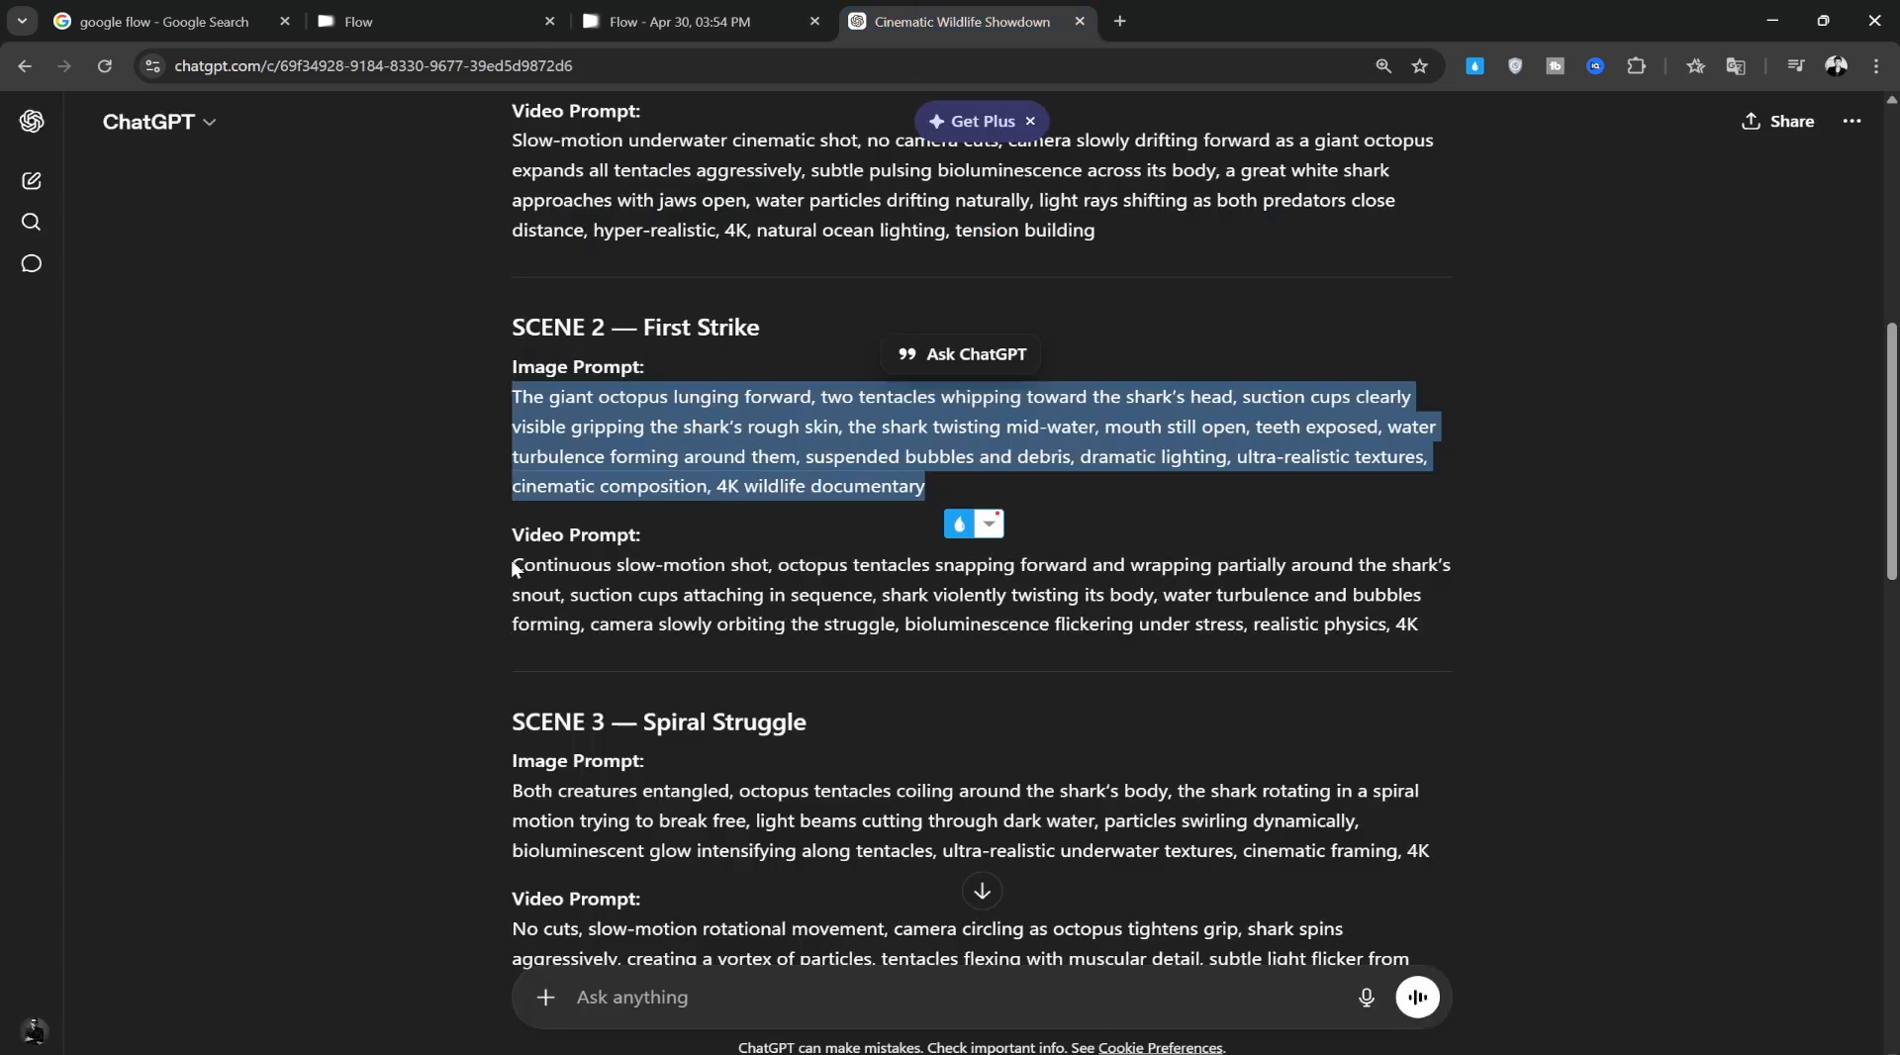
left_click_drag(511, 560, 1421, 620)
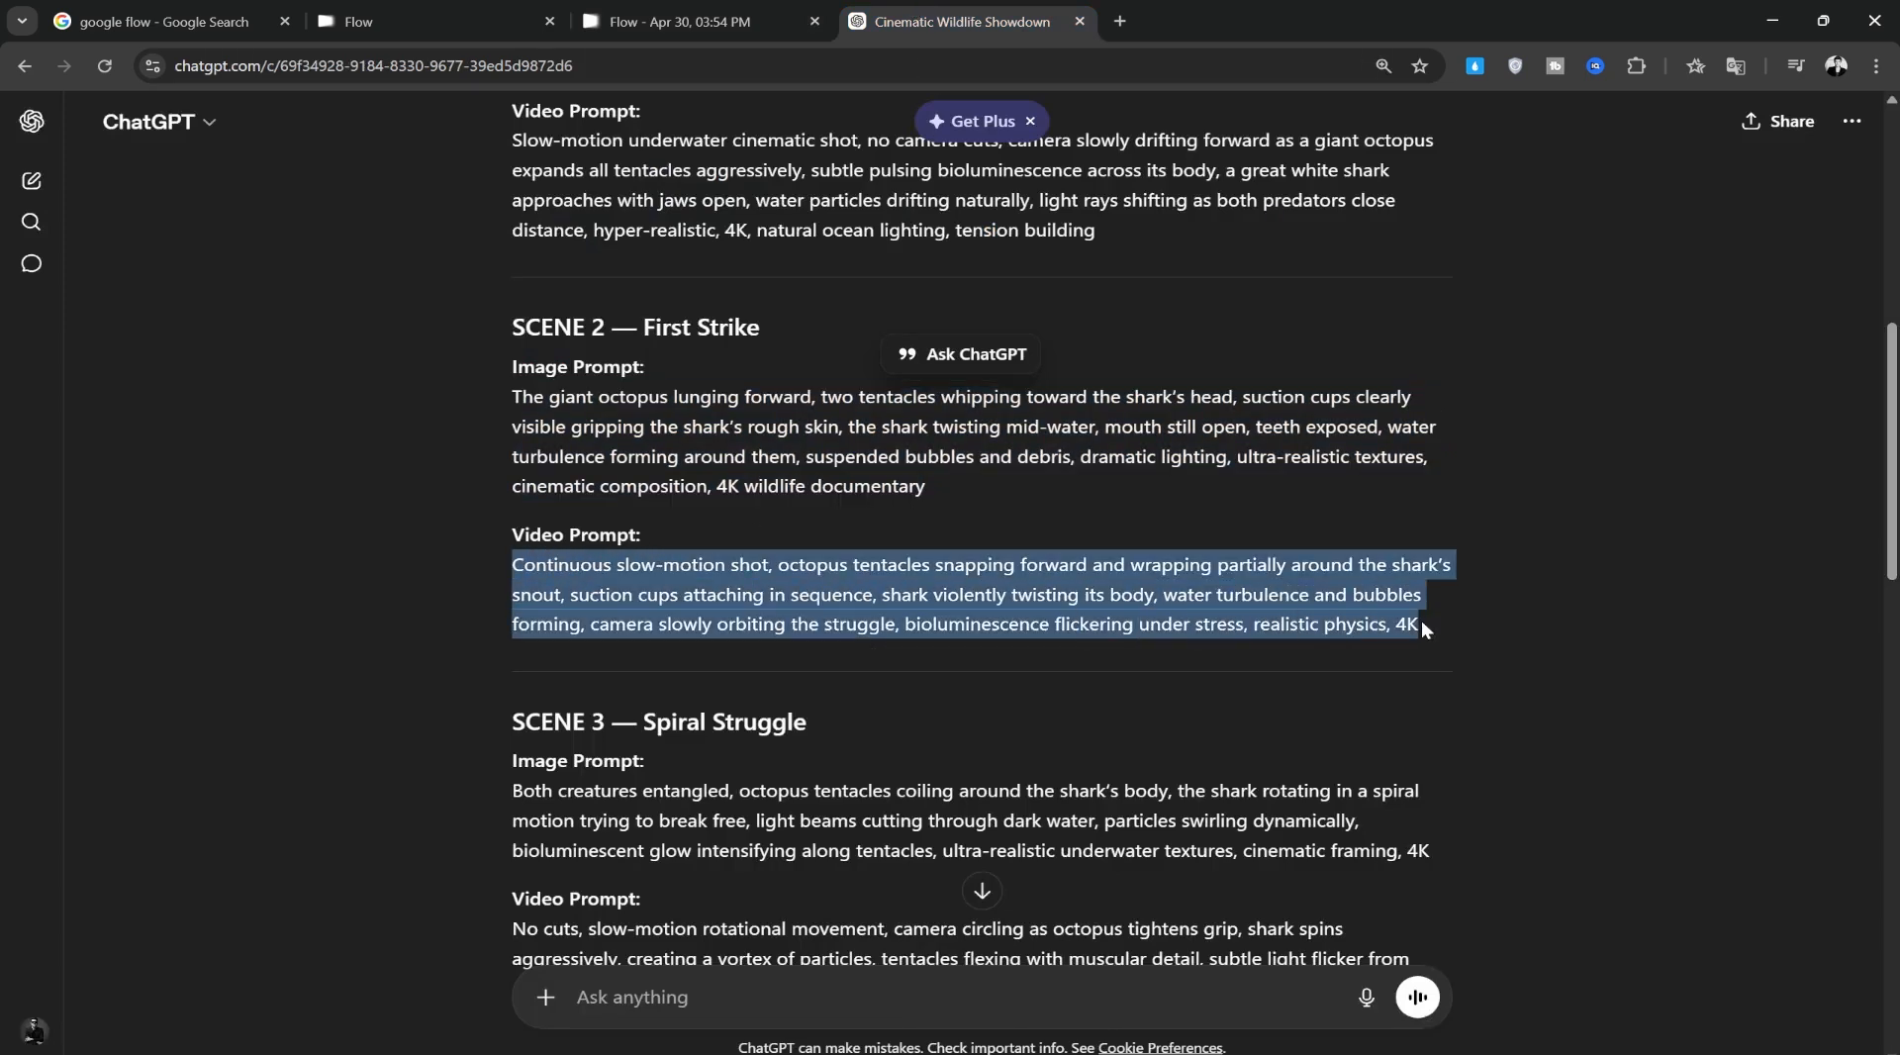
right_click(1390, 608)
left_click(1415, 602)
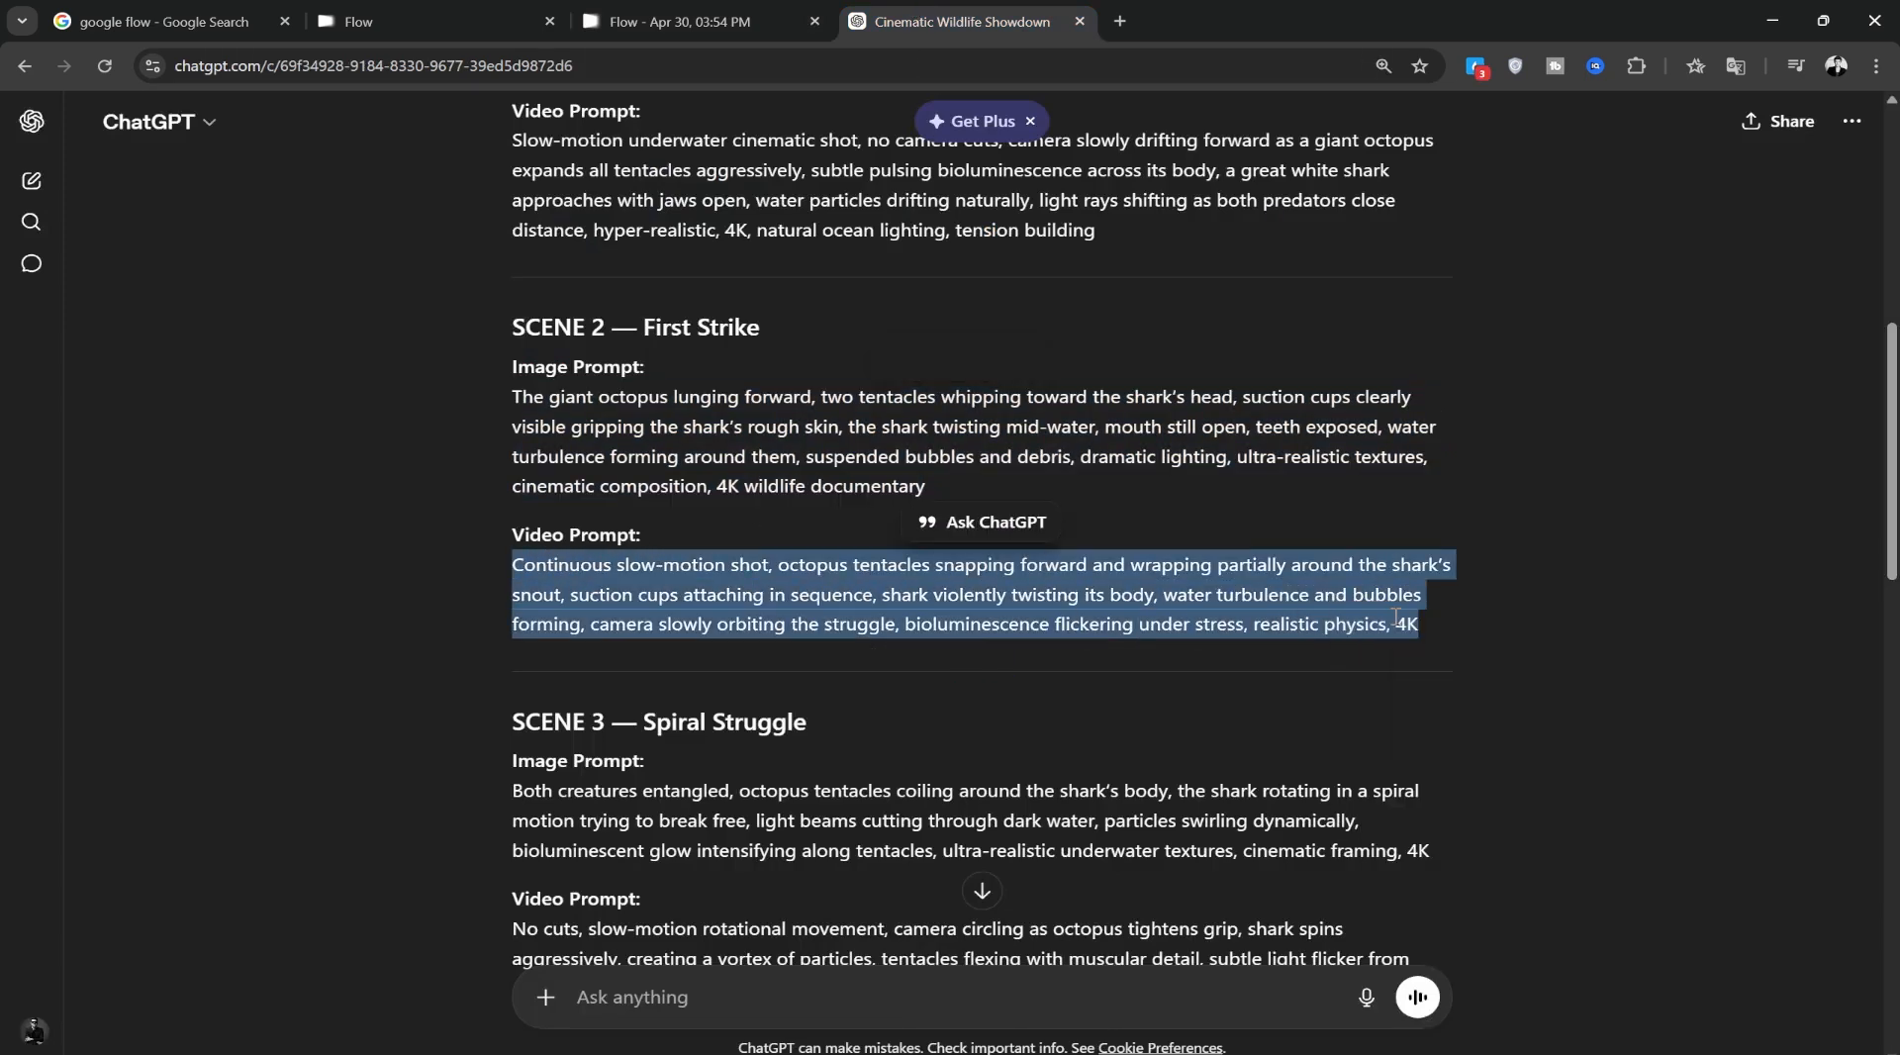
Return to the Flow project, paste the night-vision porcupine and scorpion video prompt, and switch generation to video
left_click(747, 20)
left_click(838, 962)
key("ctrl+v")
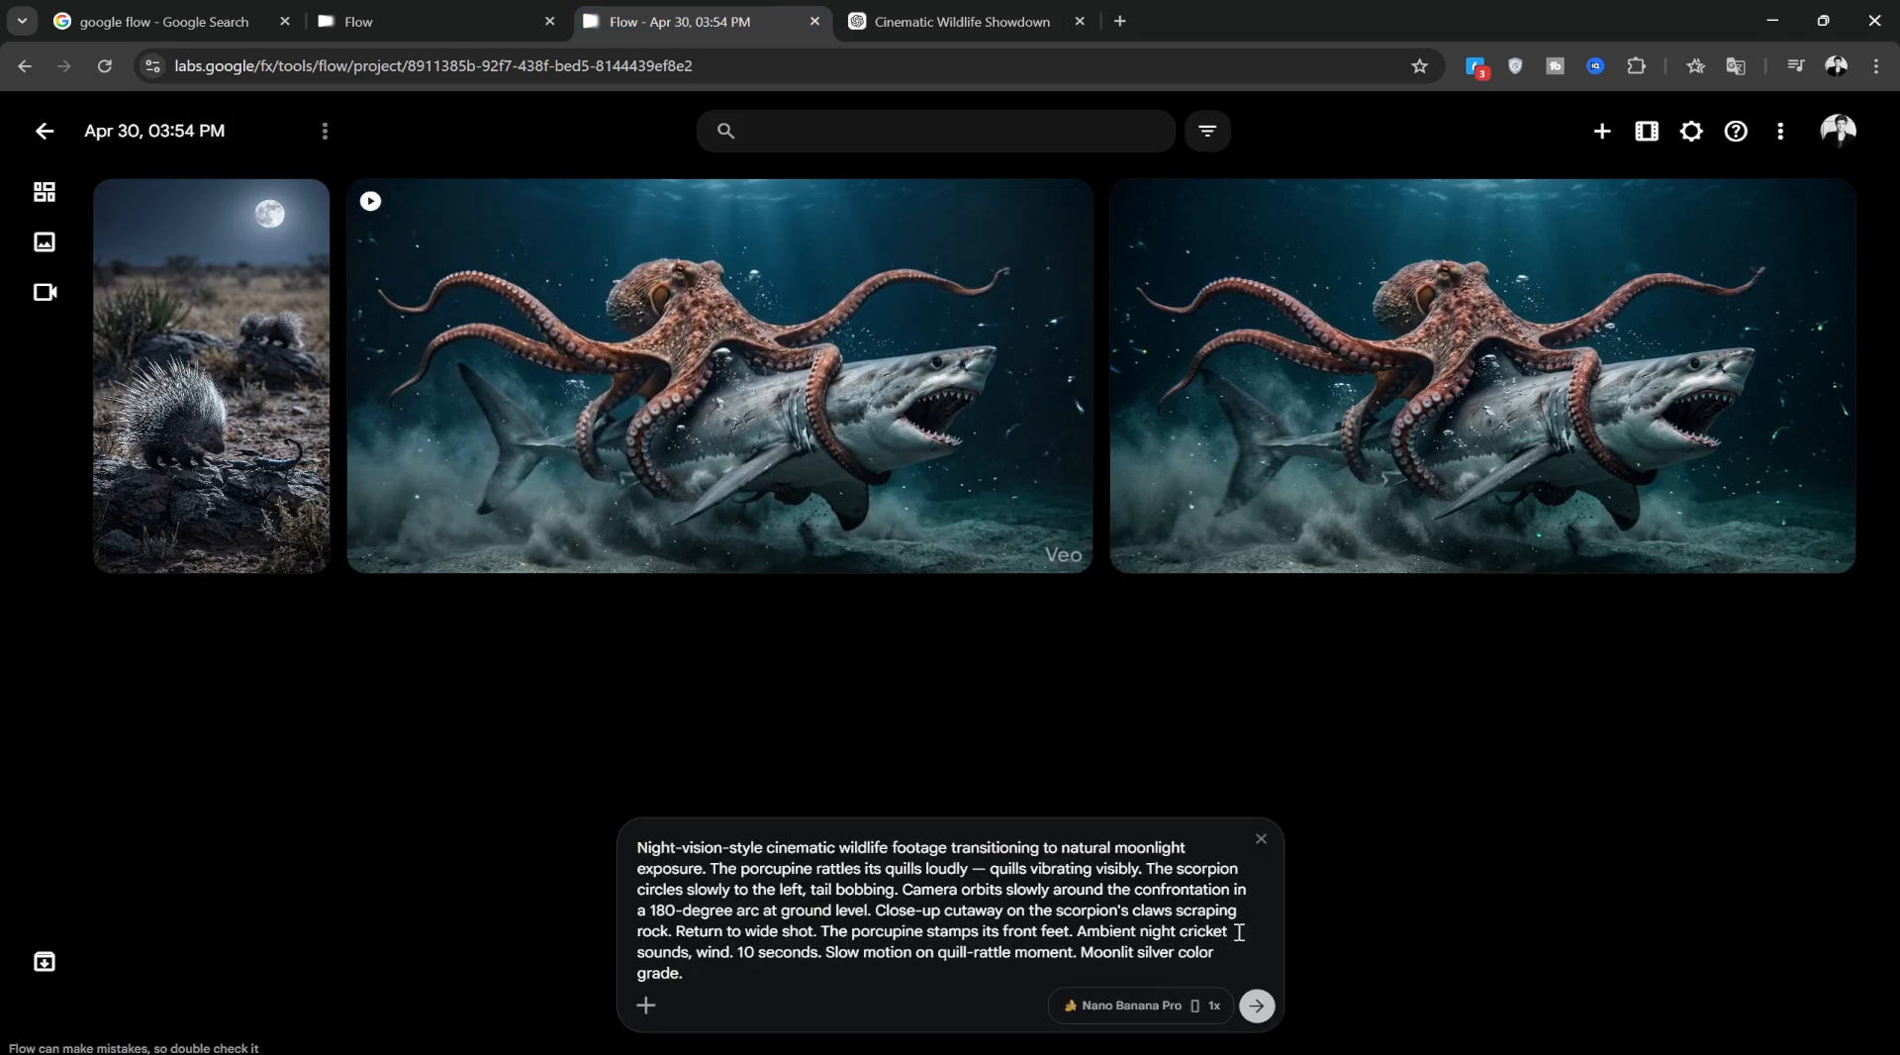
left_click(1164, 1006)
left_click(1160, 758)
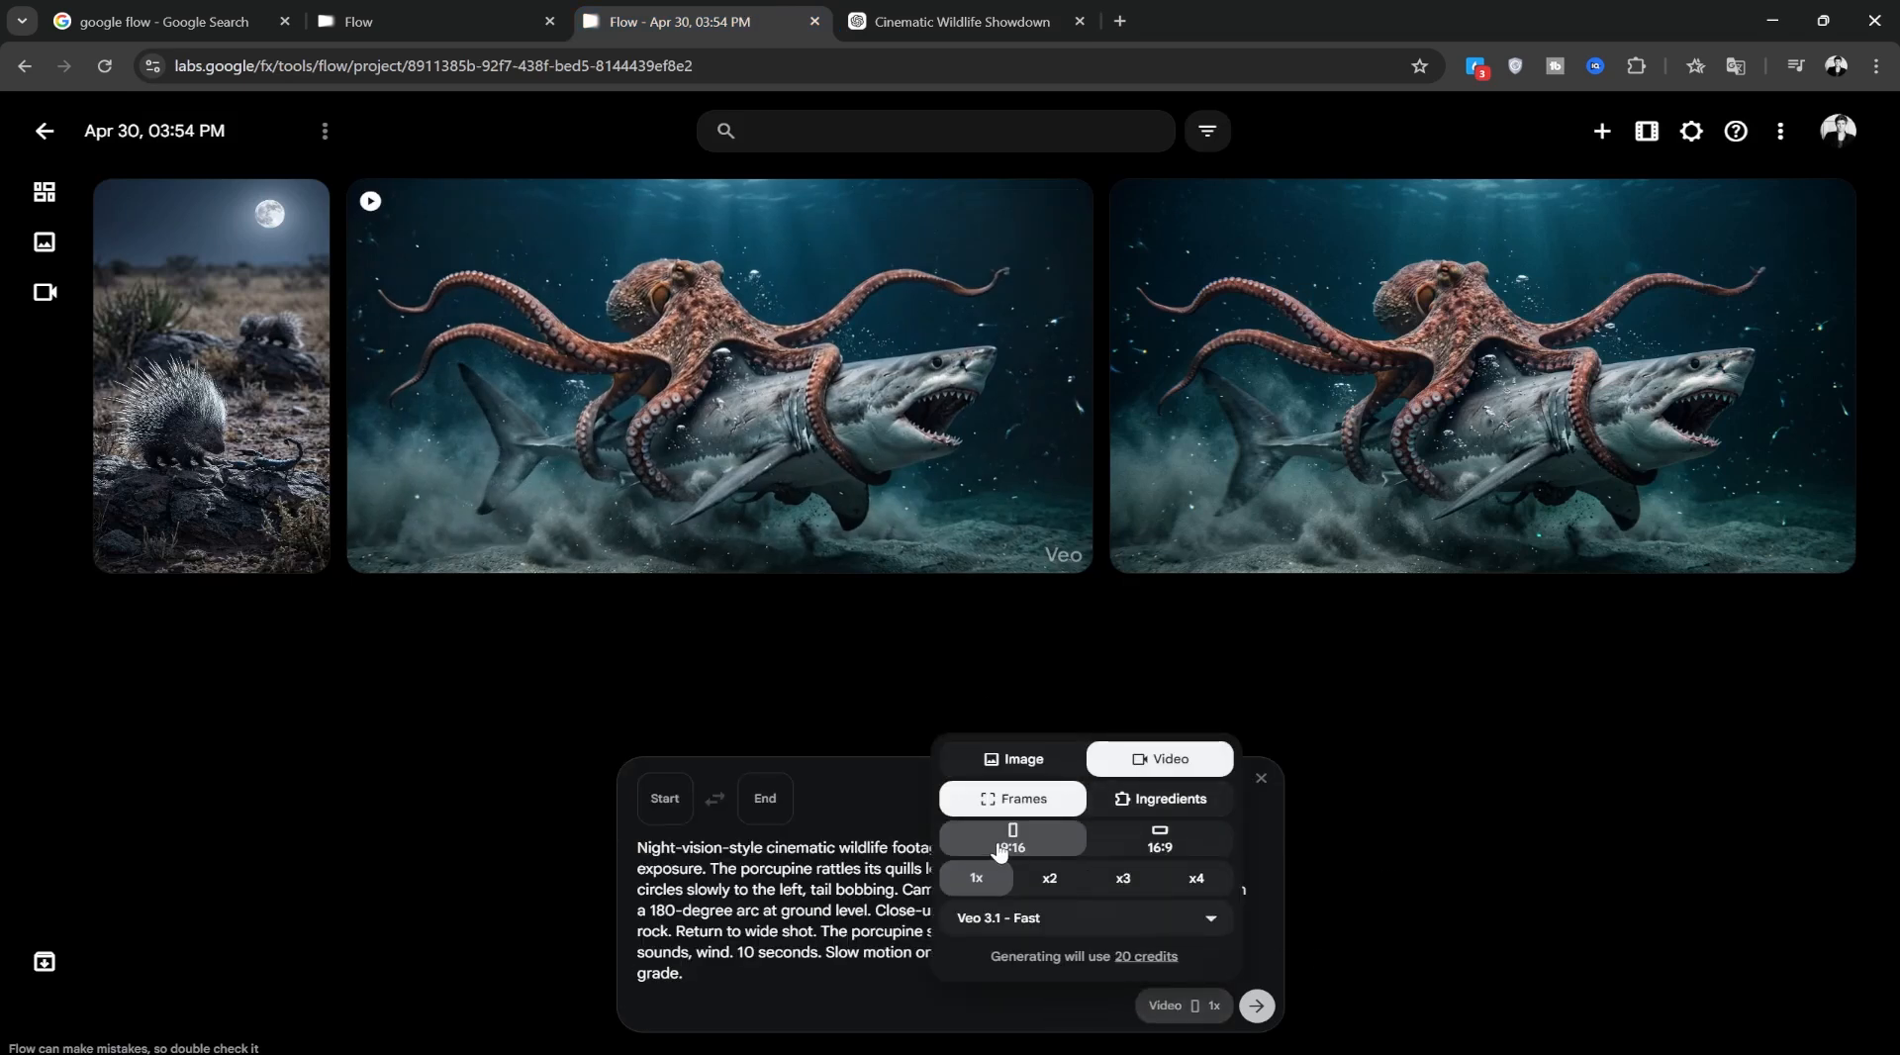
Try the Veo 3.1 - Quality model for the video and go back to Veo 3.1 - Fast
left_click(1012, 923)
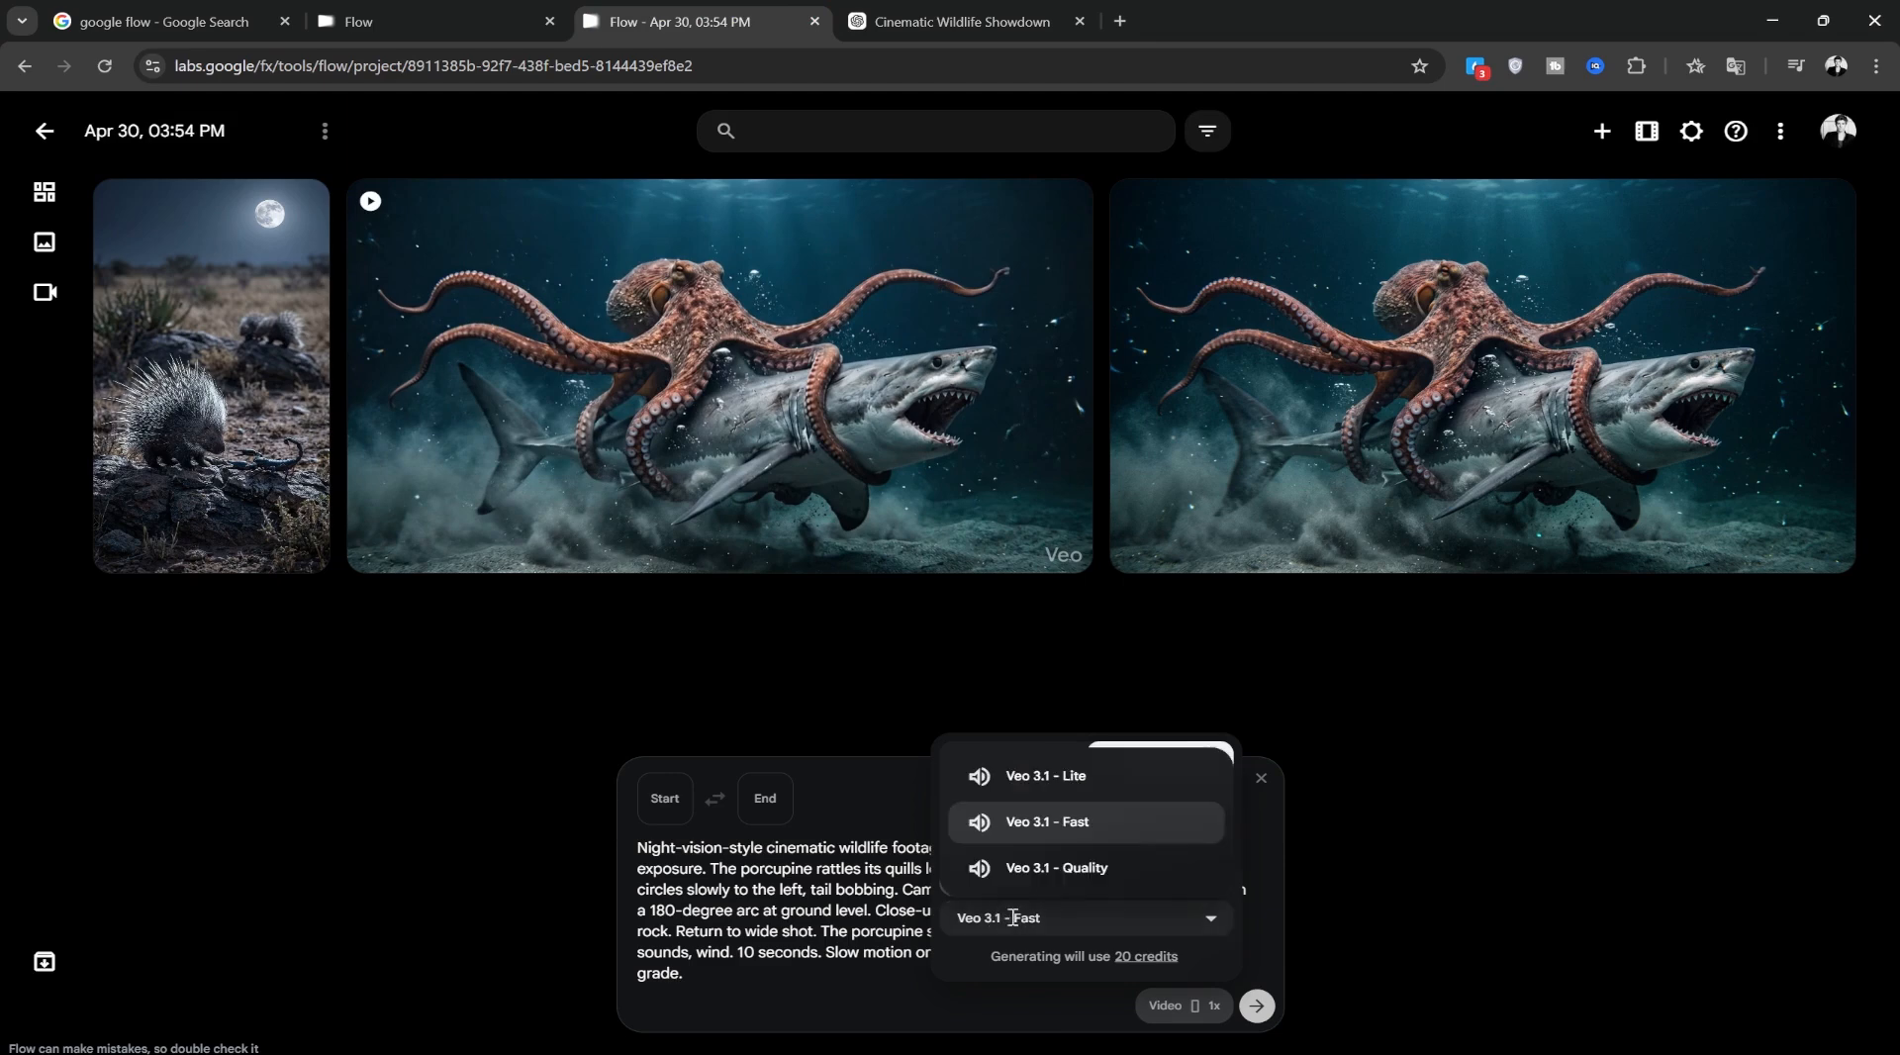
left_click(1042, 875)
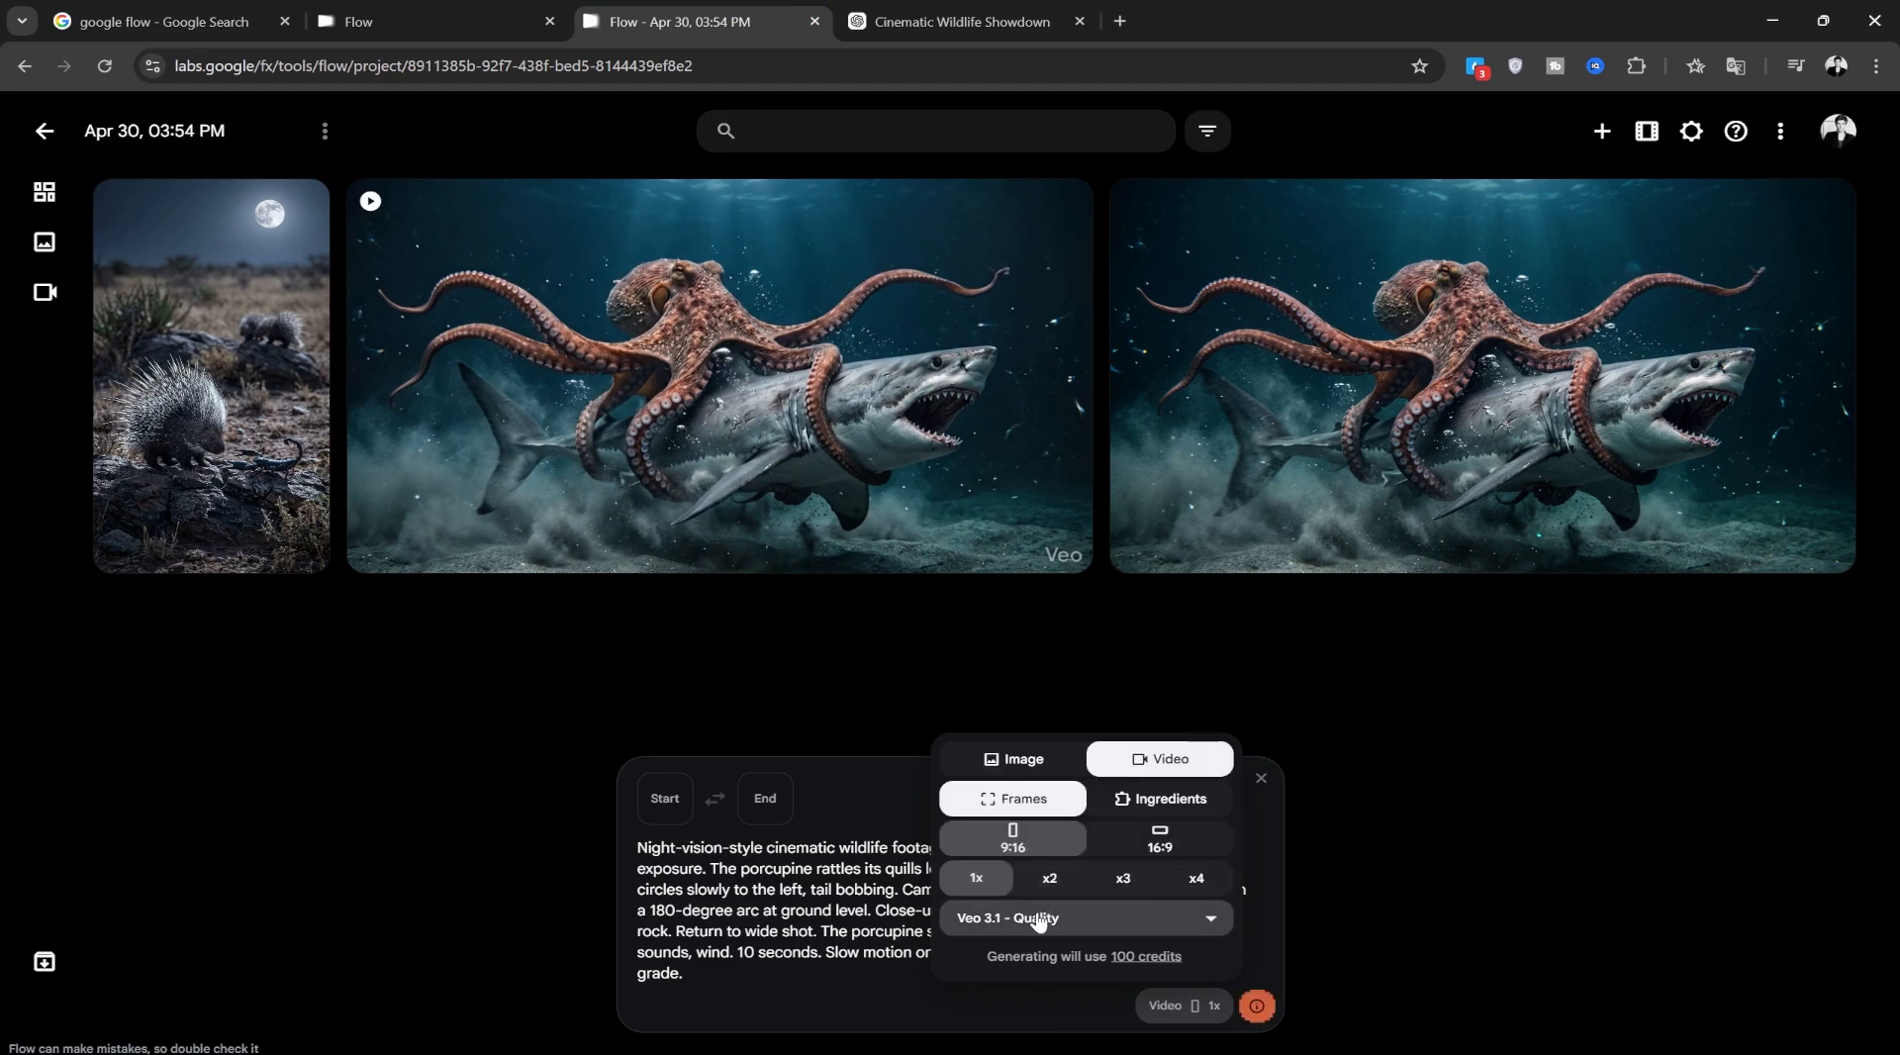
mouse_move(1270, 1008)
left_click(1091, 920)
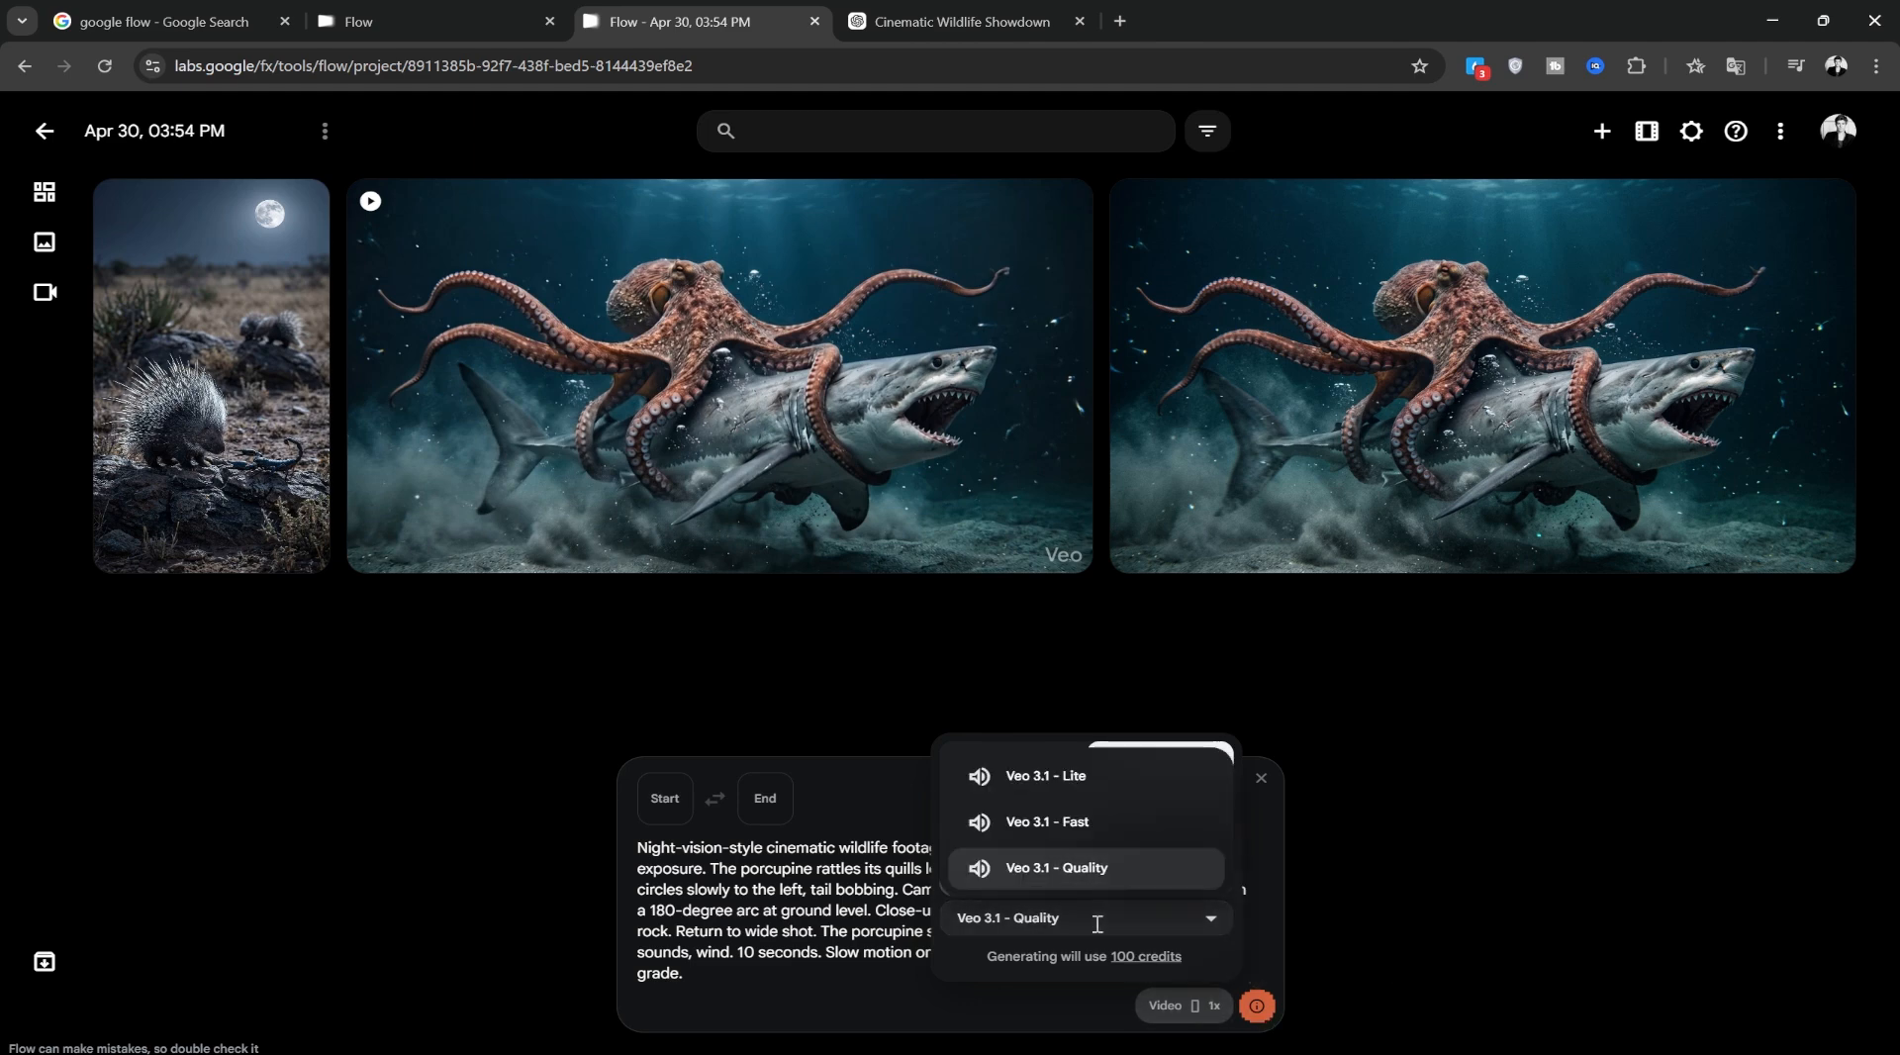
left_click(1084, 839)
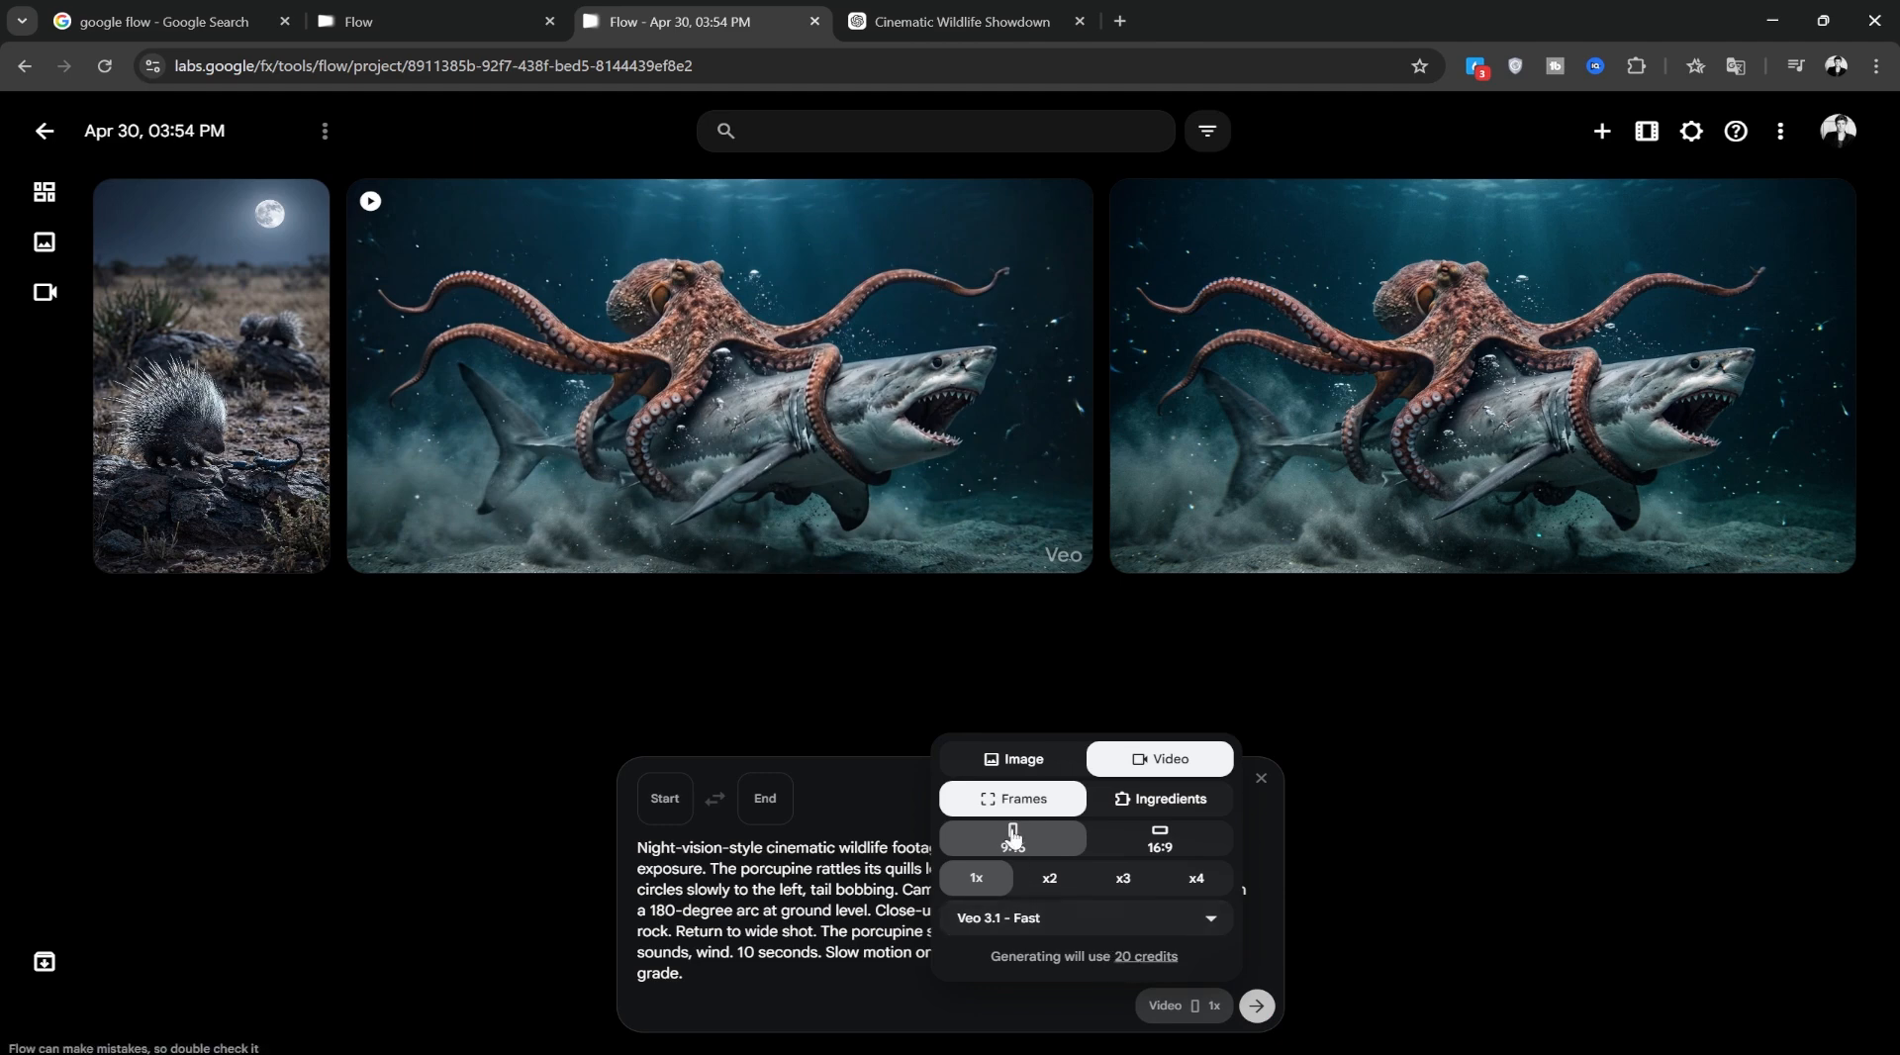
Use the moonlit porcupine image as the start frame and generate the video from the pasted prompt
left_click(665, 800)
left_click(658, 307)
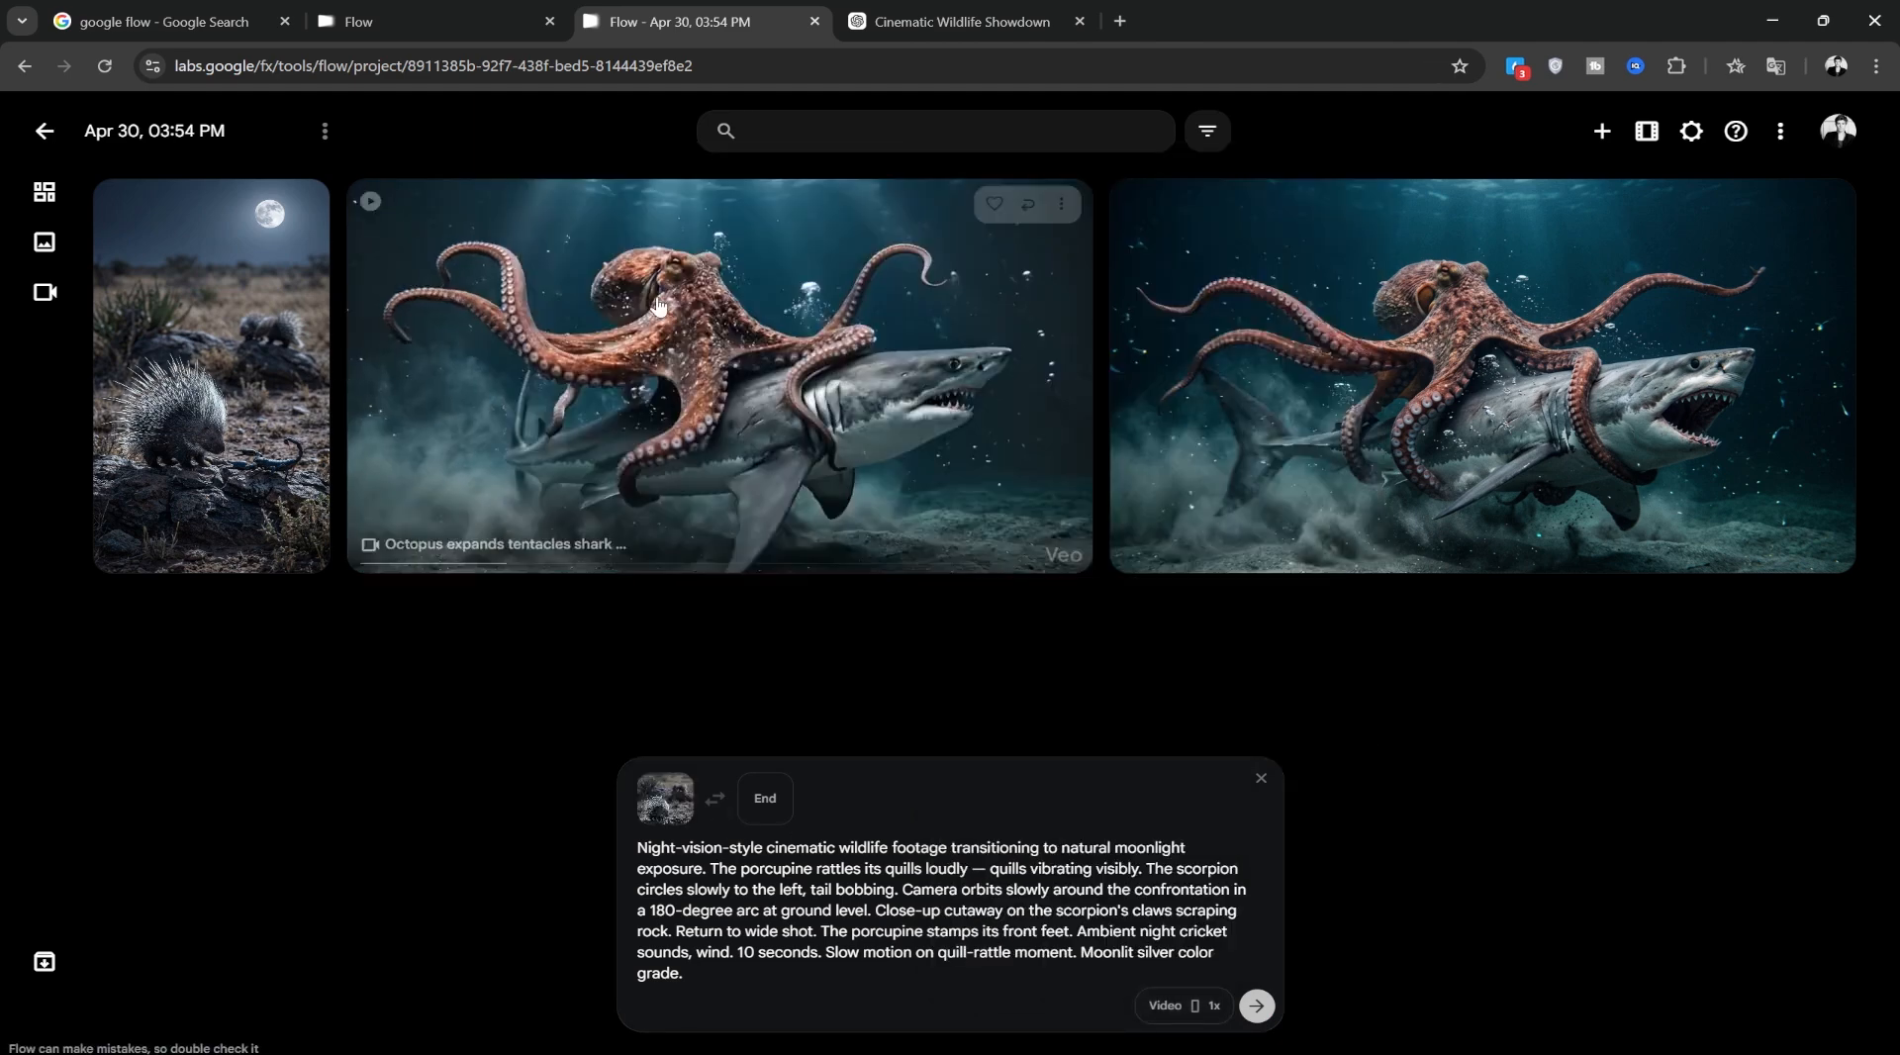
left_click(1257, 1007)
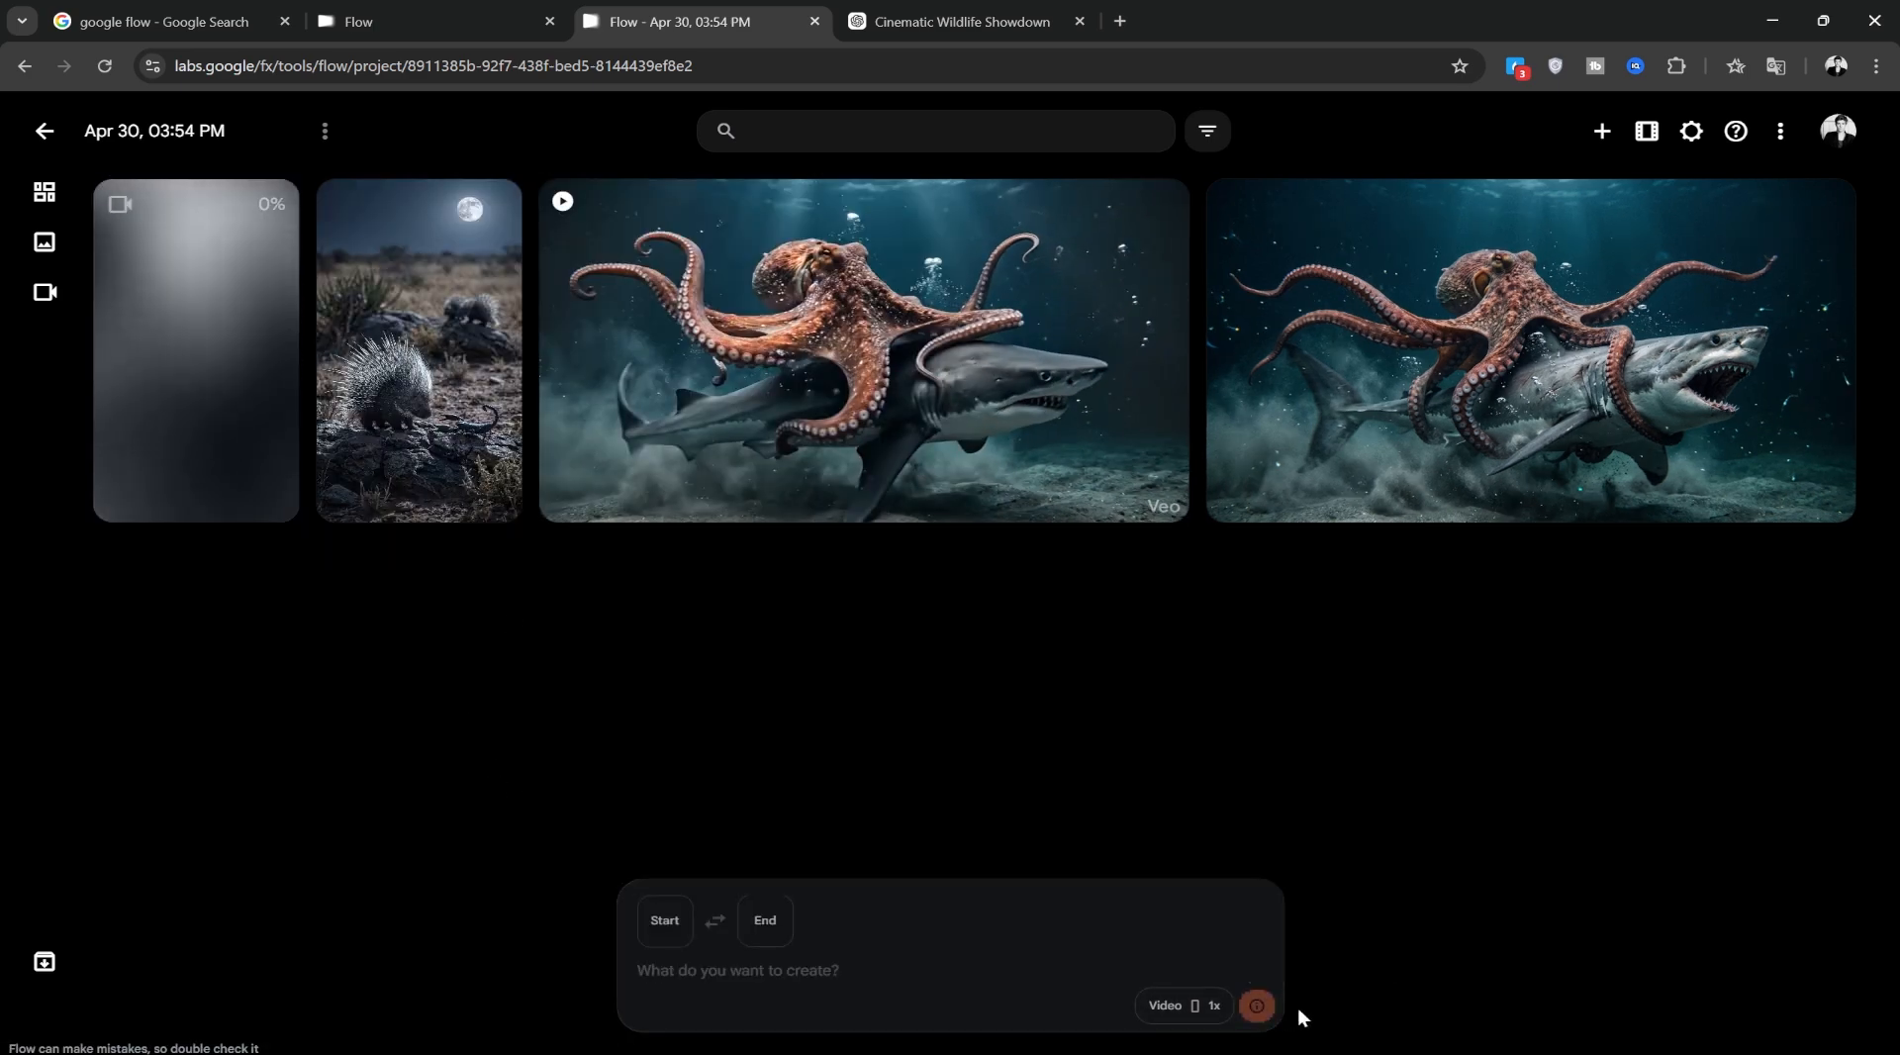